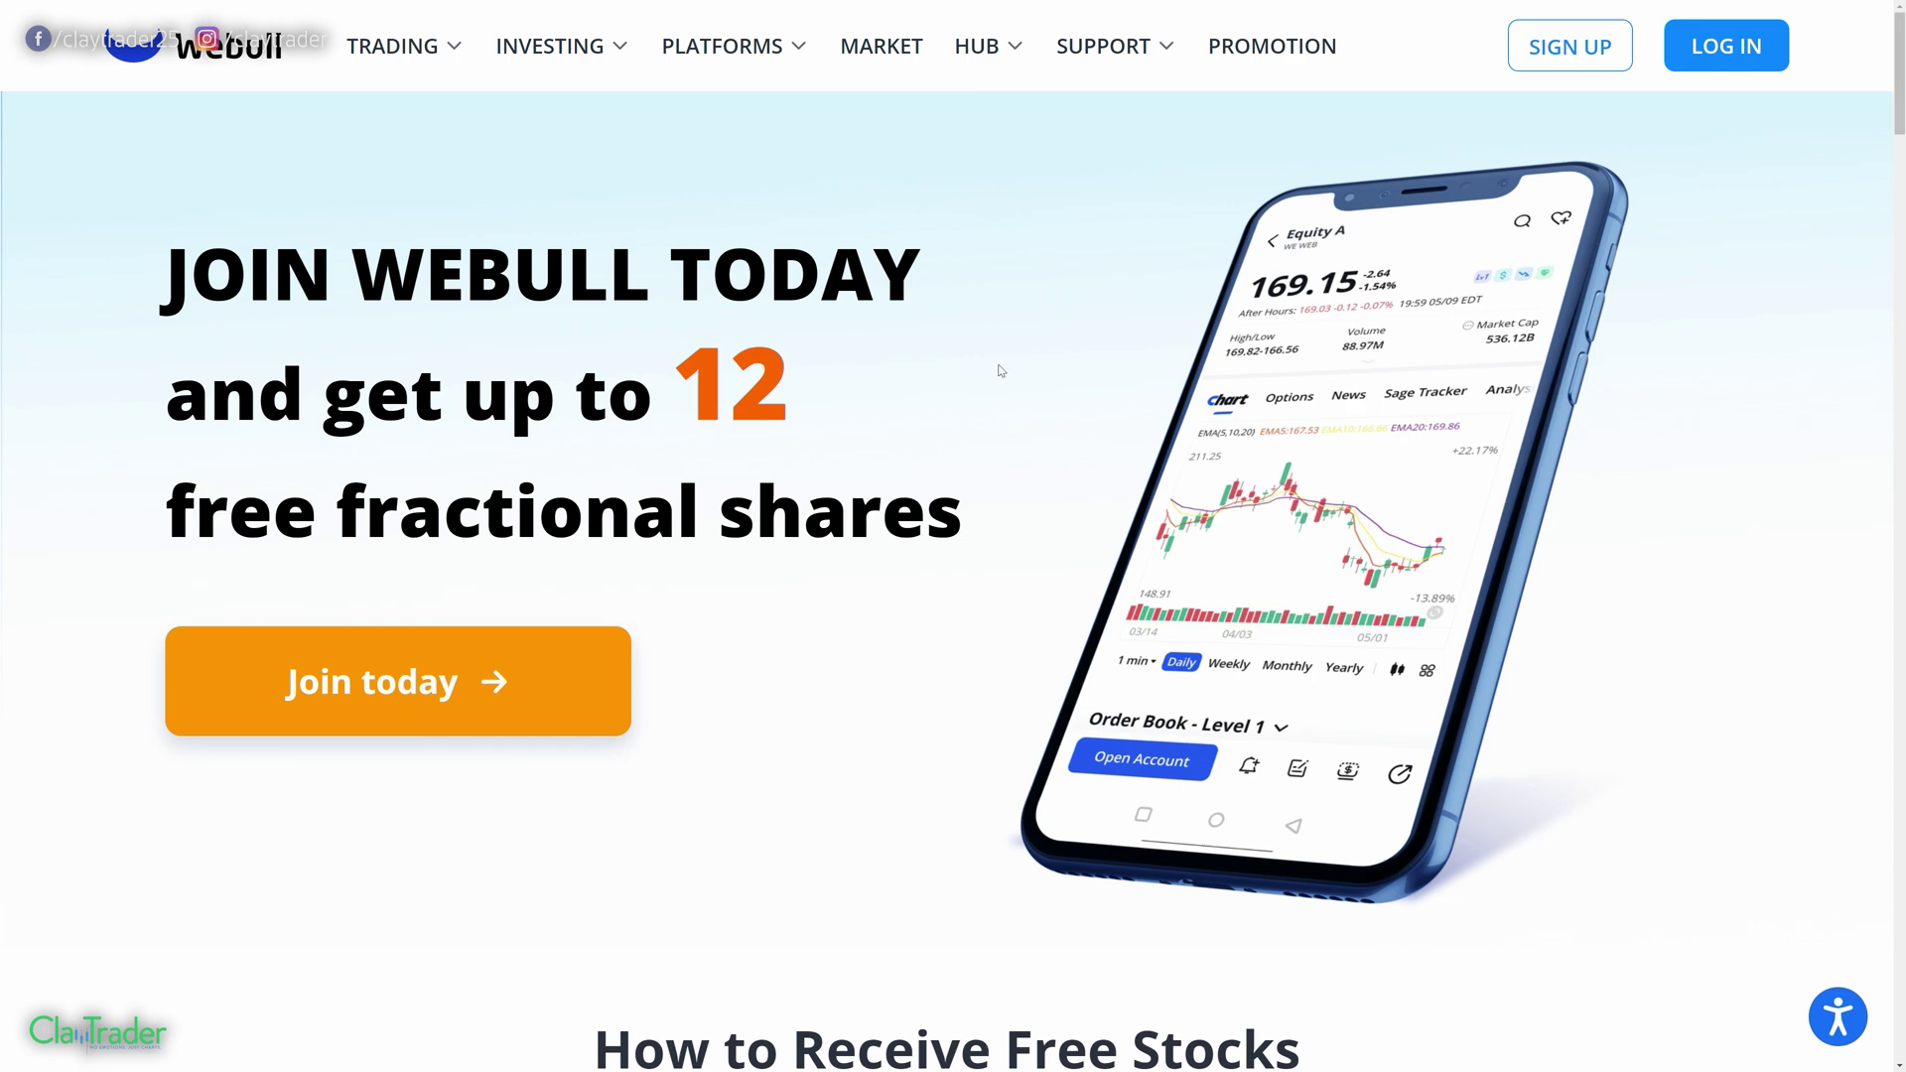
- Scroll to 'How to Receive Free Stocks' and highlight the Step 1 text, then the Step 2 text
scroll(985, 568, "down", 5)
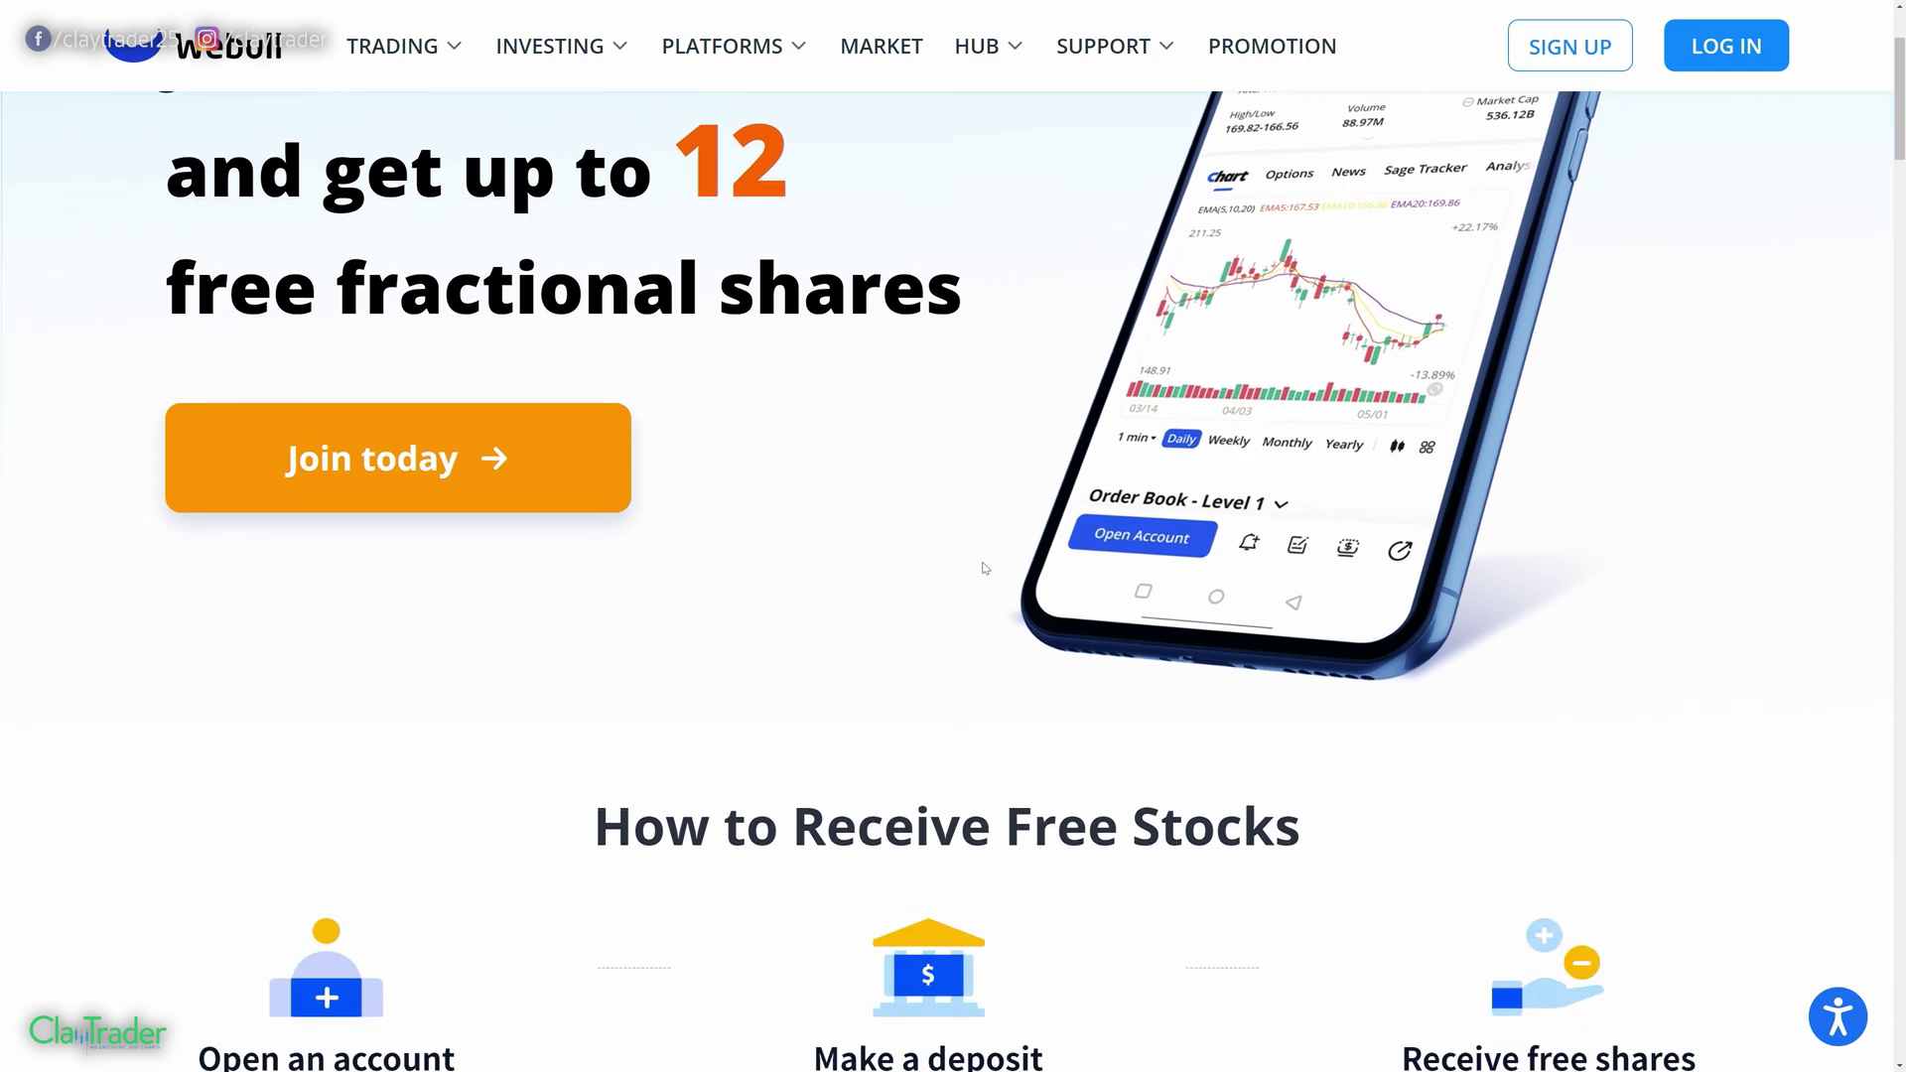
scroll(979, 589, "down", 1)
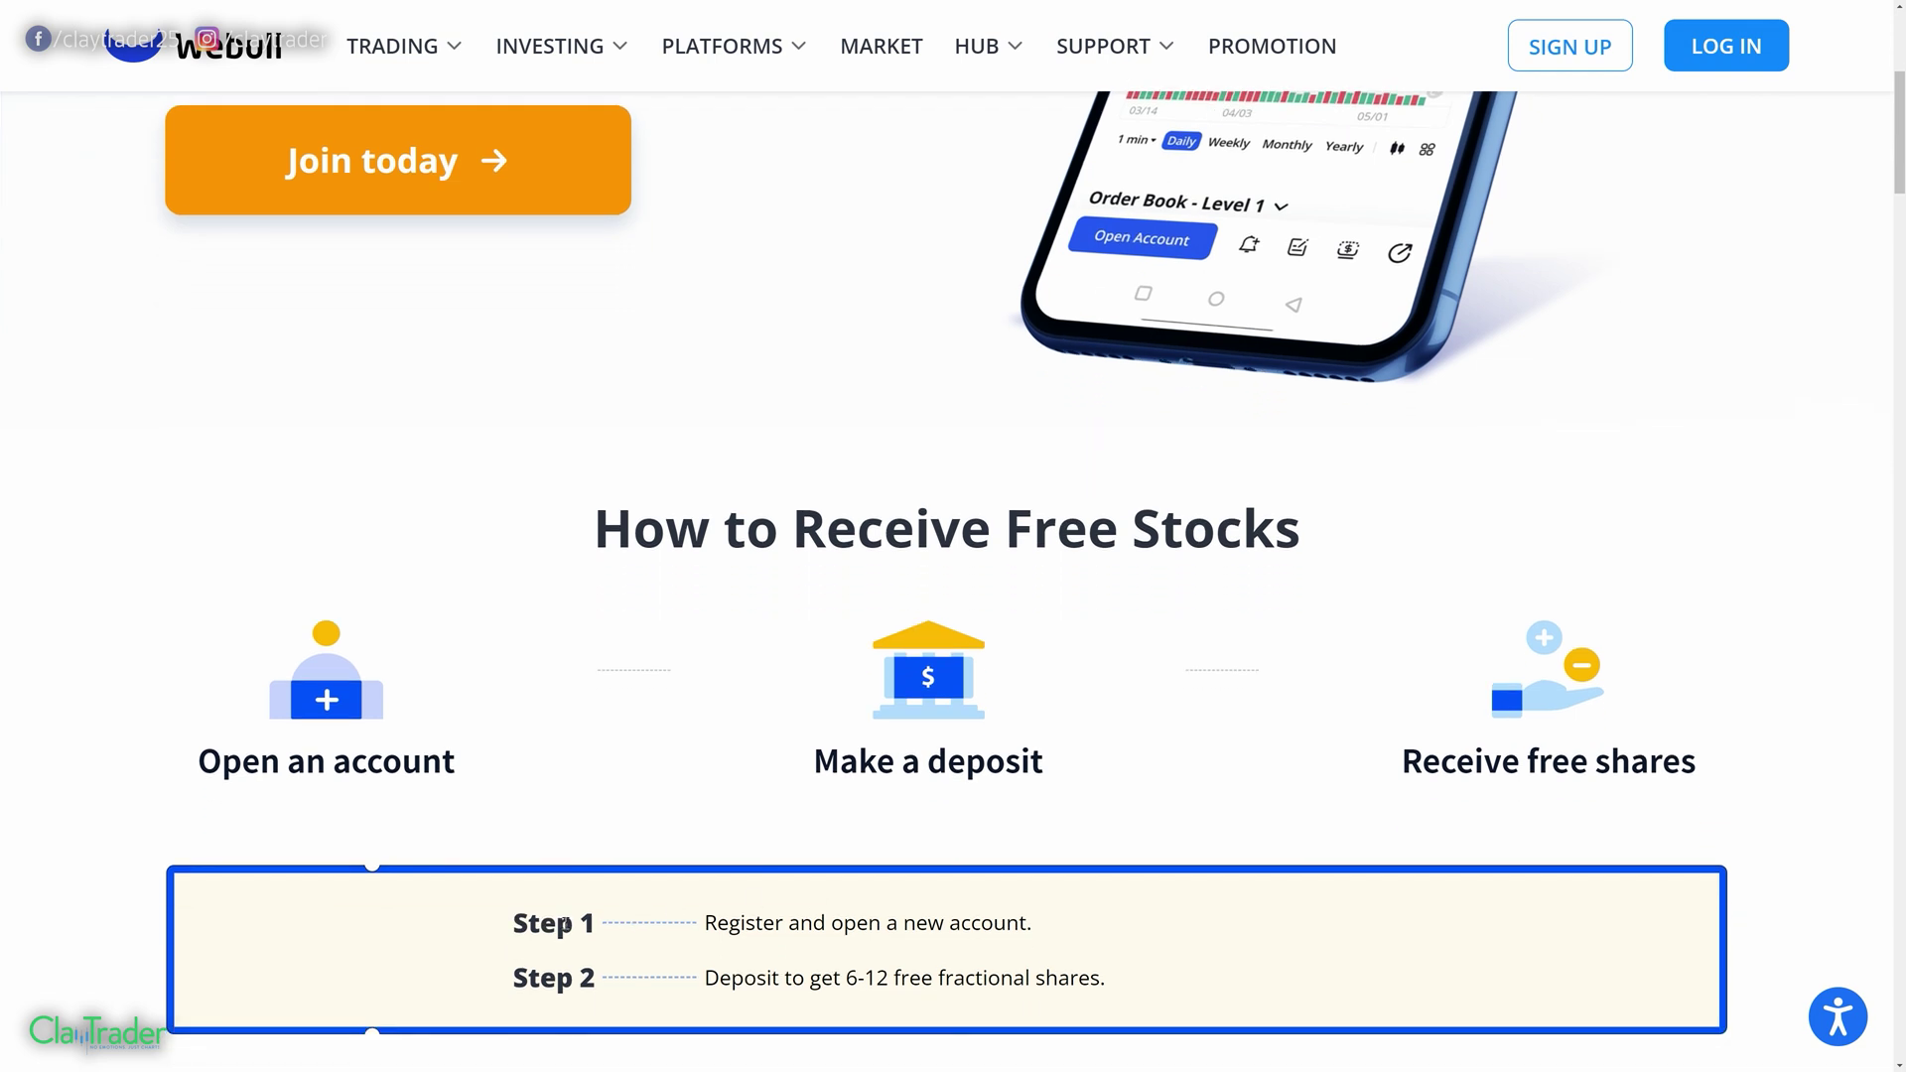
left_click_drag(509, 924, 1093, 939)
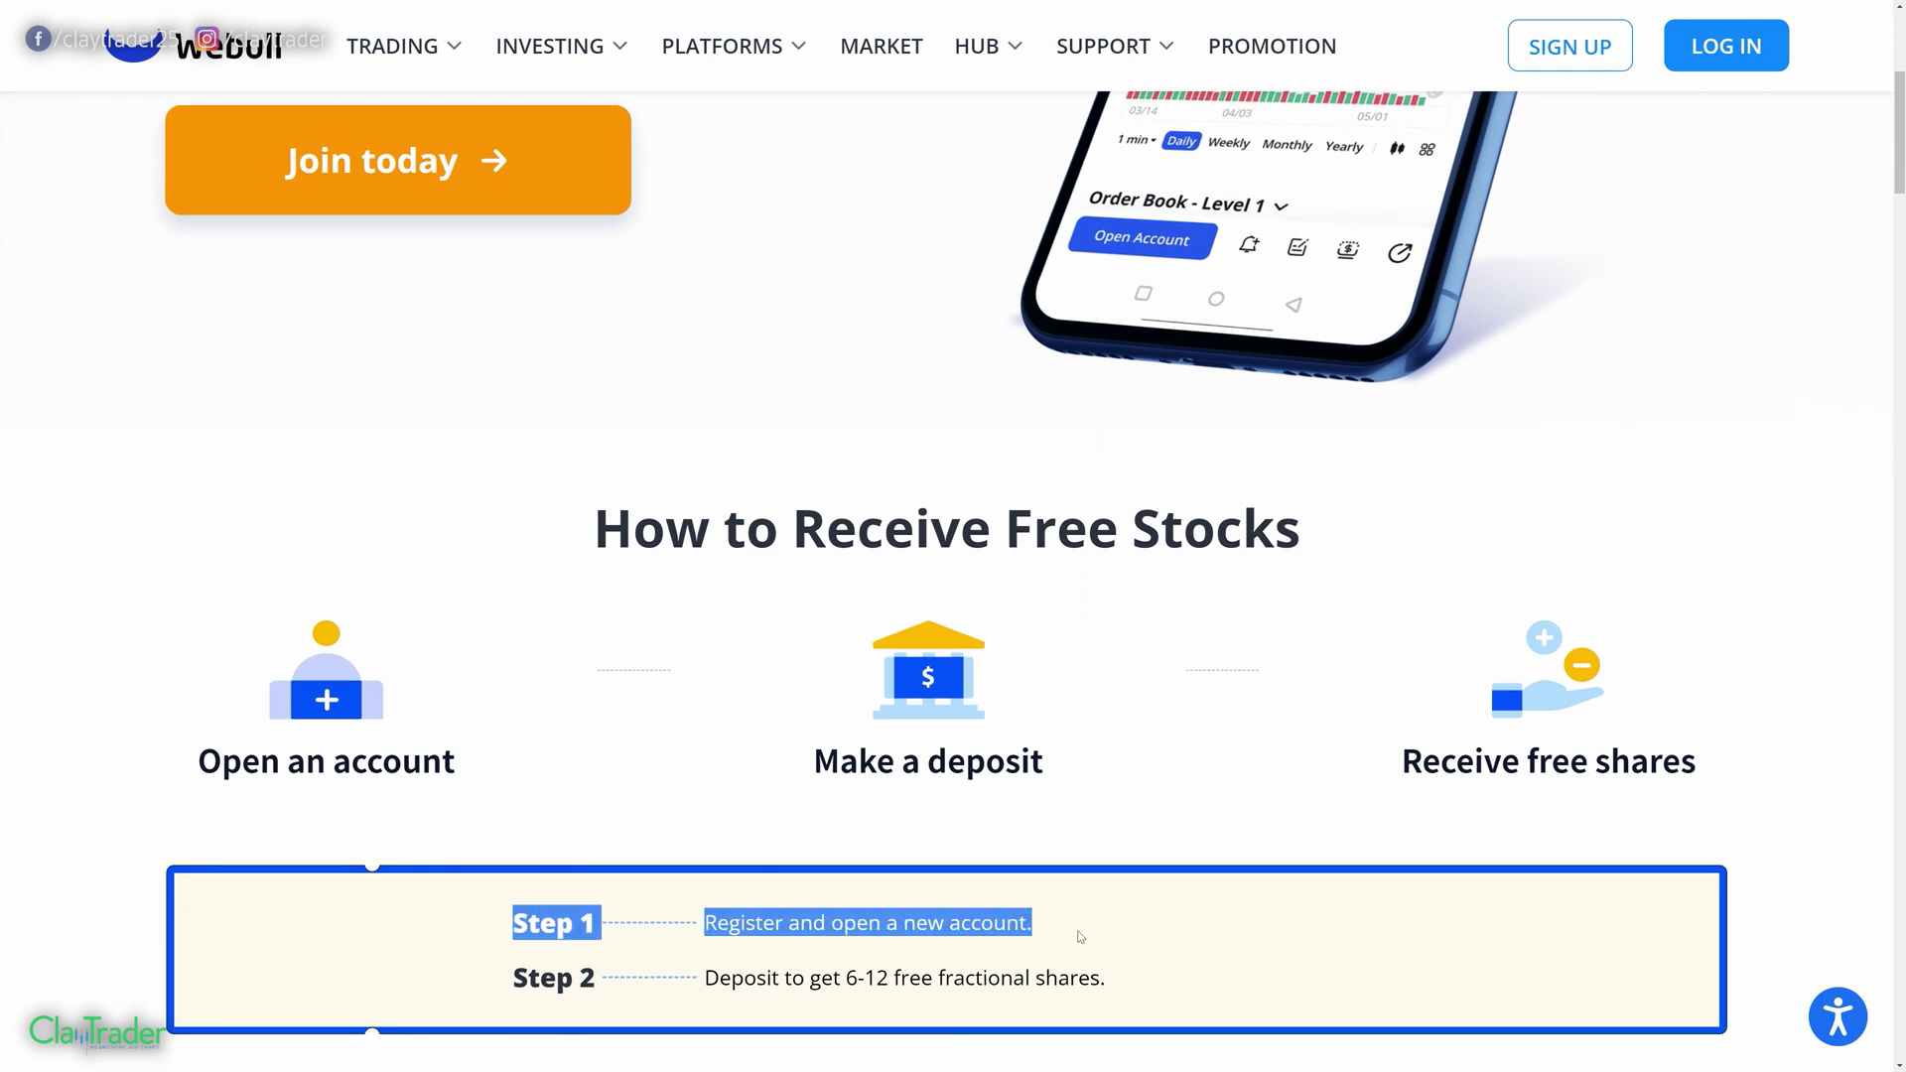
left_click_drag(513, 985, 1183, 1007)
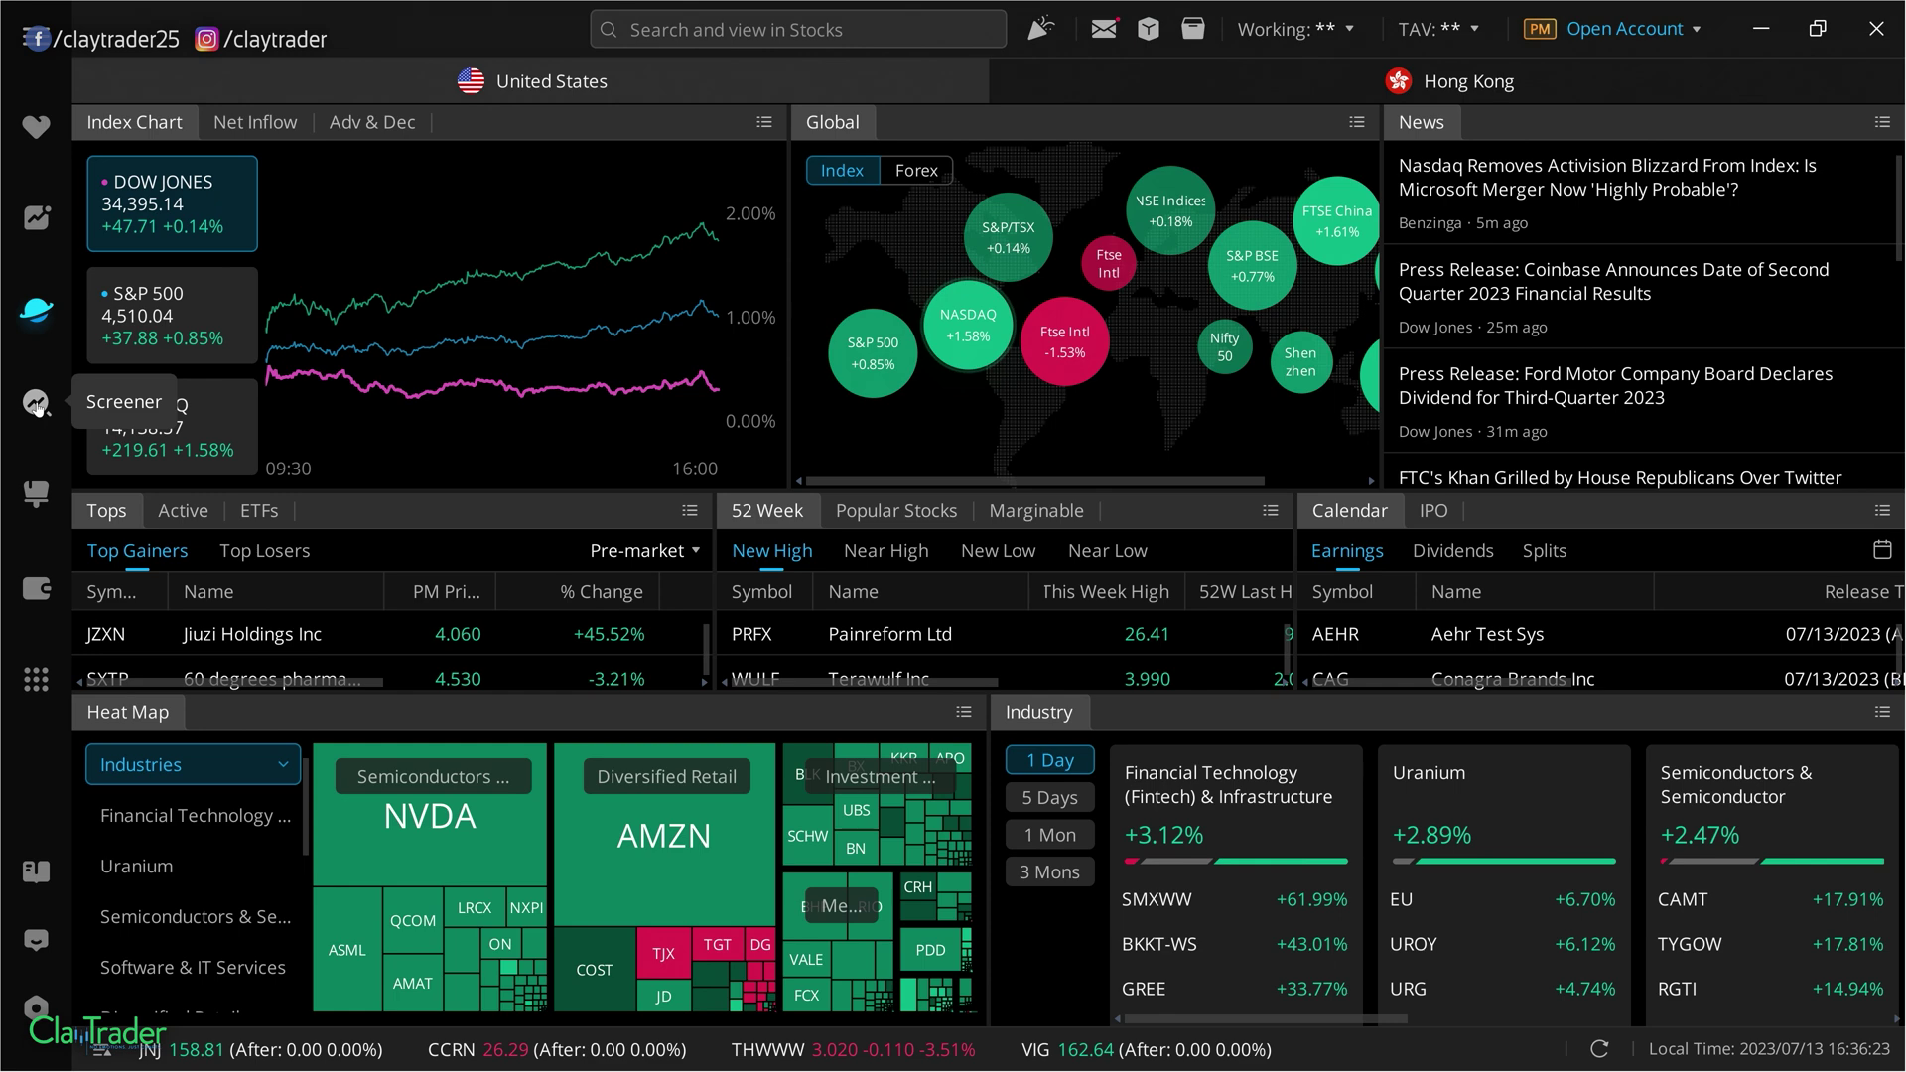
- Add a Chart widget to a blank custom layout
left_click(36, 493)
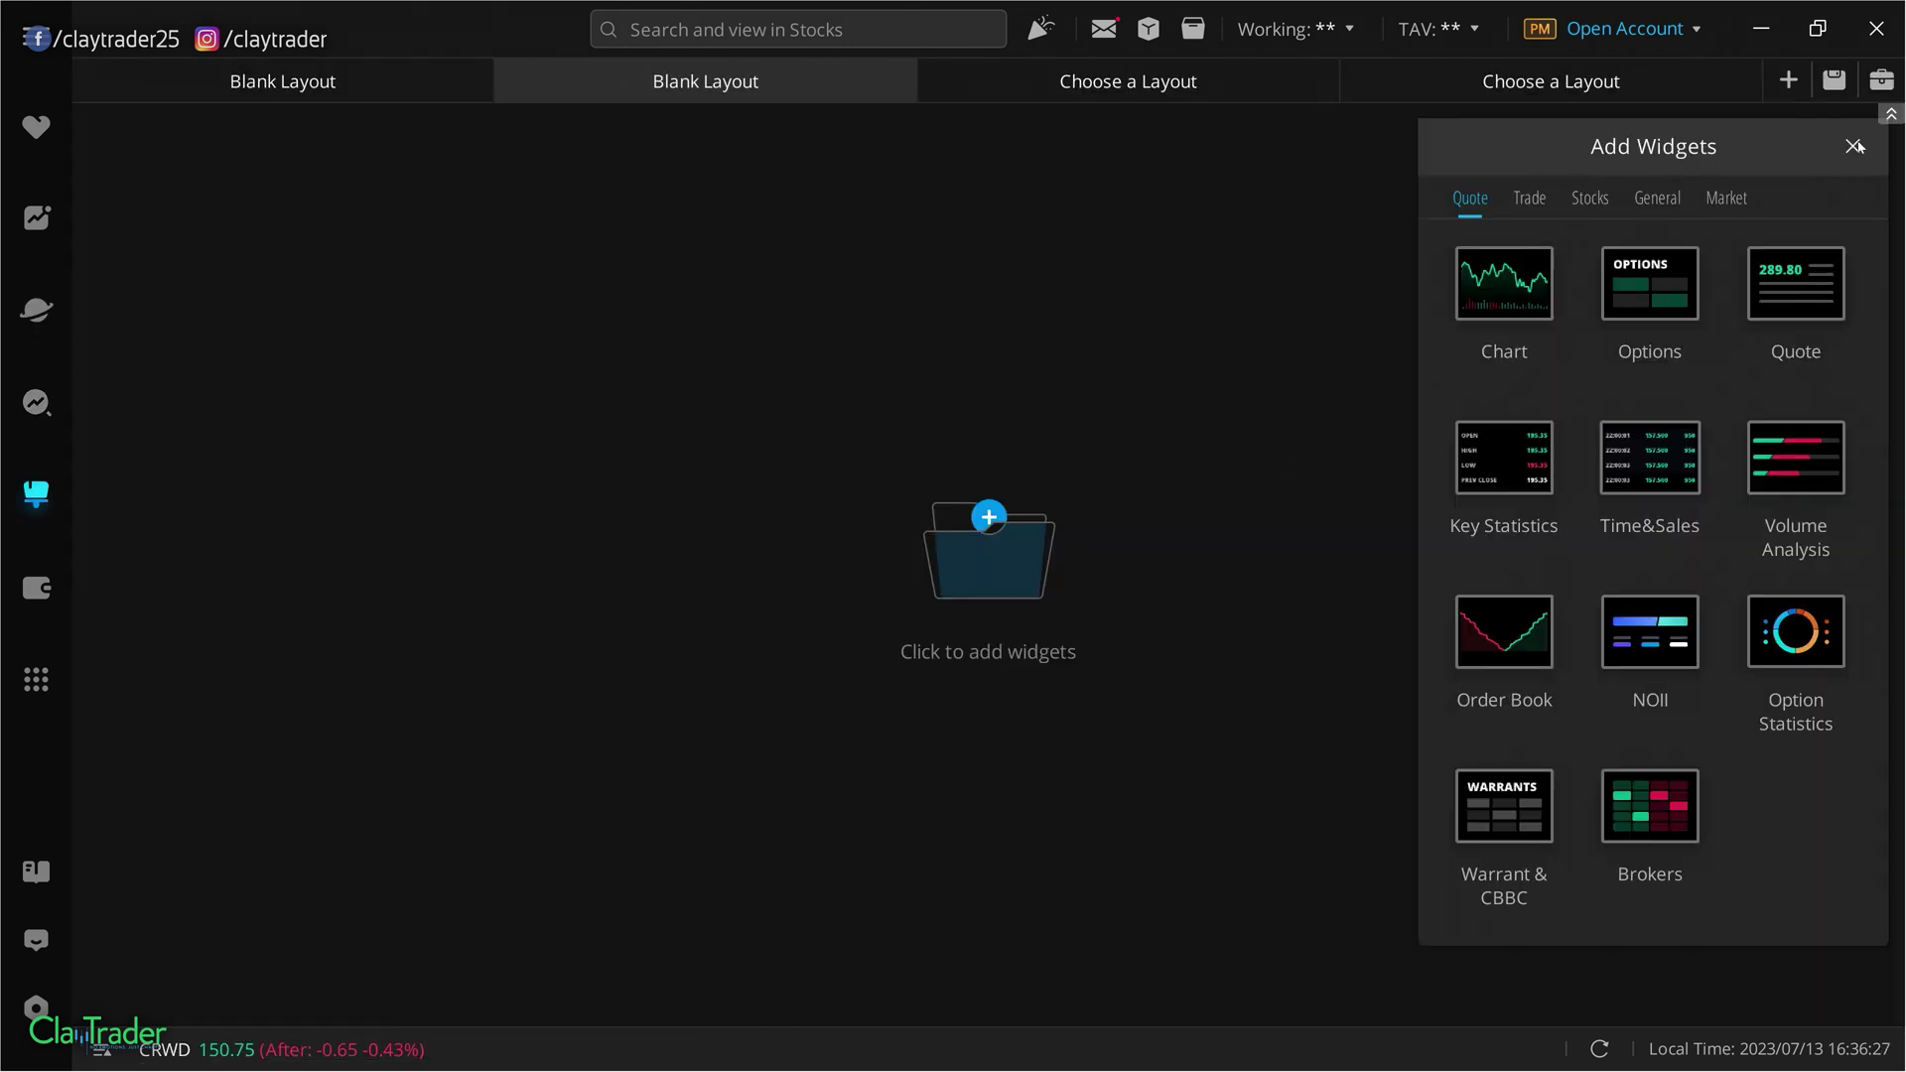
left_click(1852, 146)
left_click(1882, 84)
left_click(1522, 304)
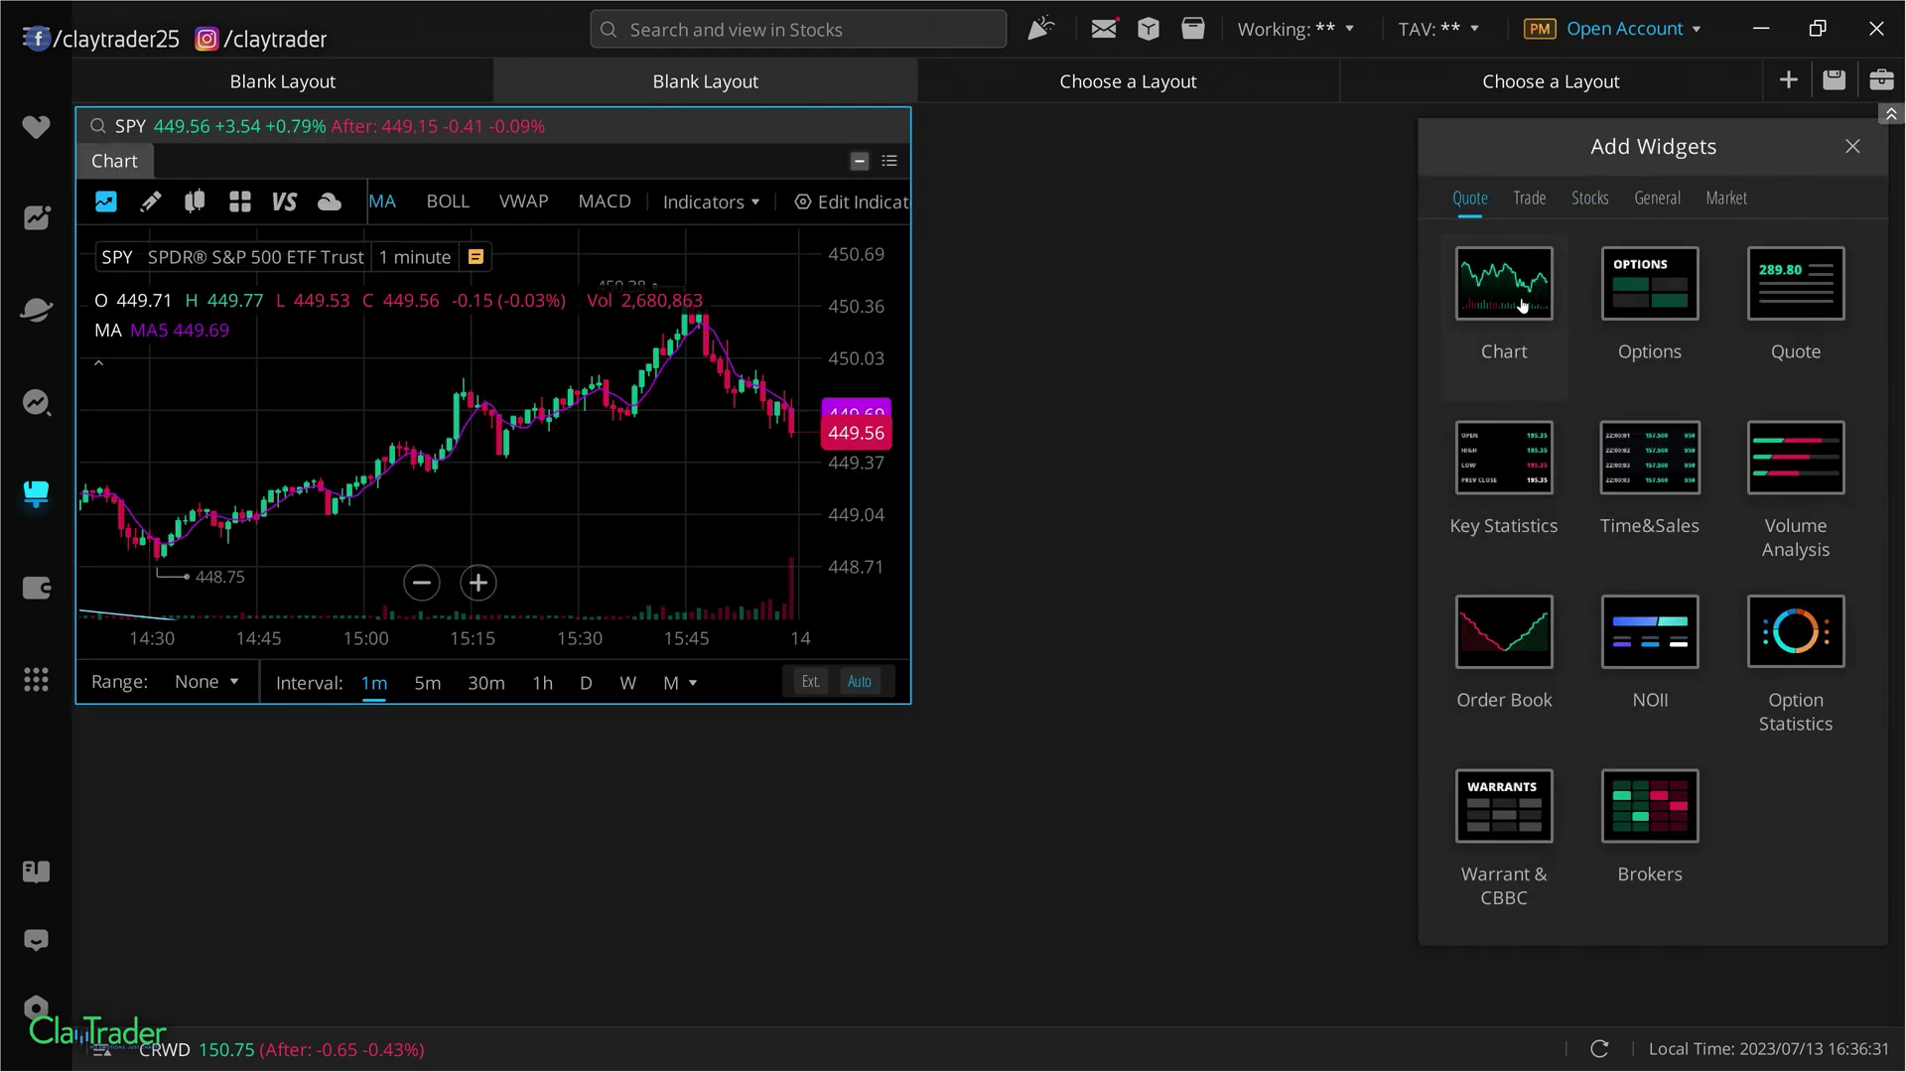
left_click(1849, 151)
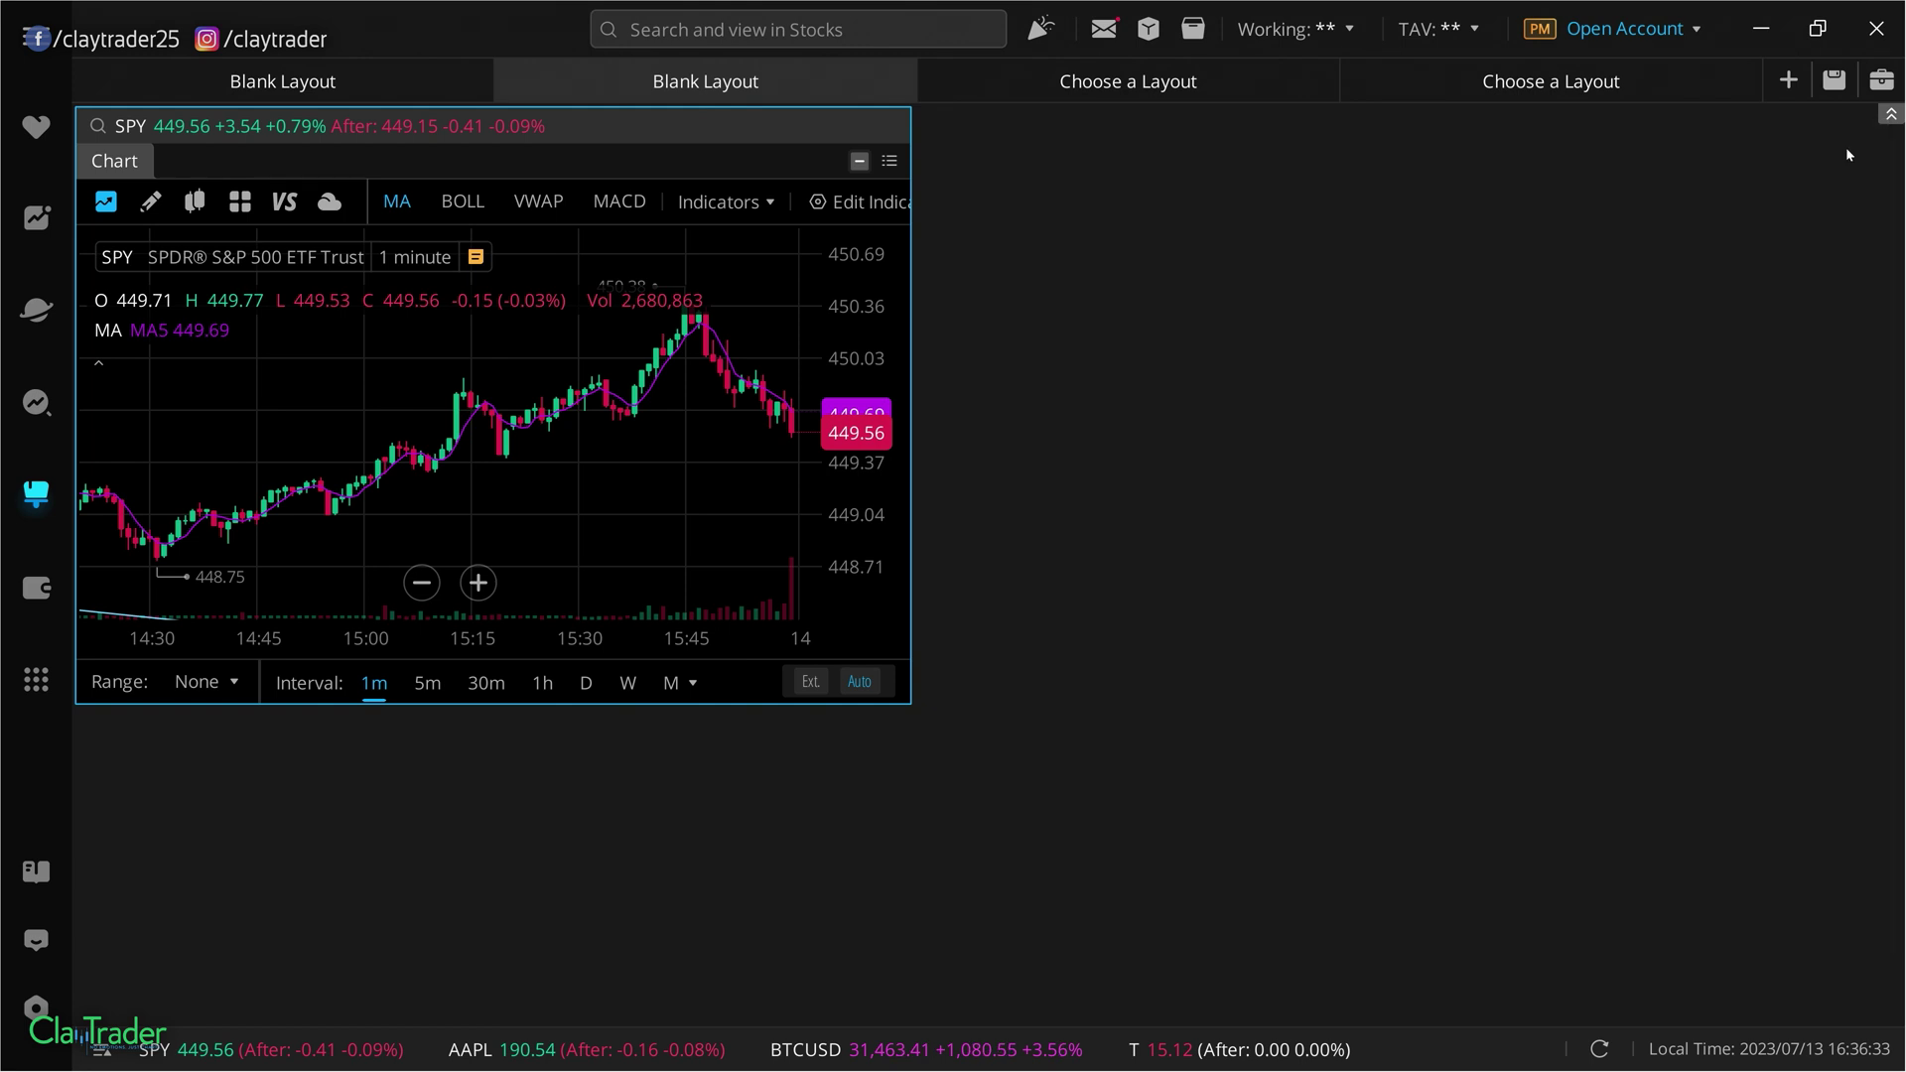
- Enlarge the SPY chart from its corner and move it toward the workspace centre
left_click_drag(910, 704, 1033, 760)
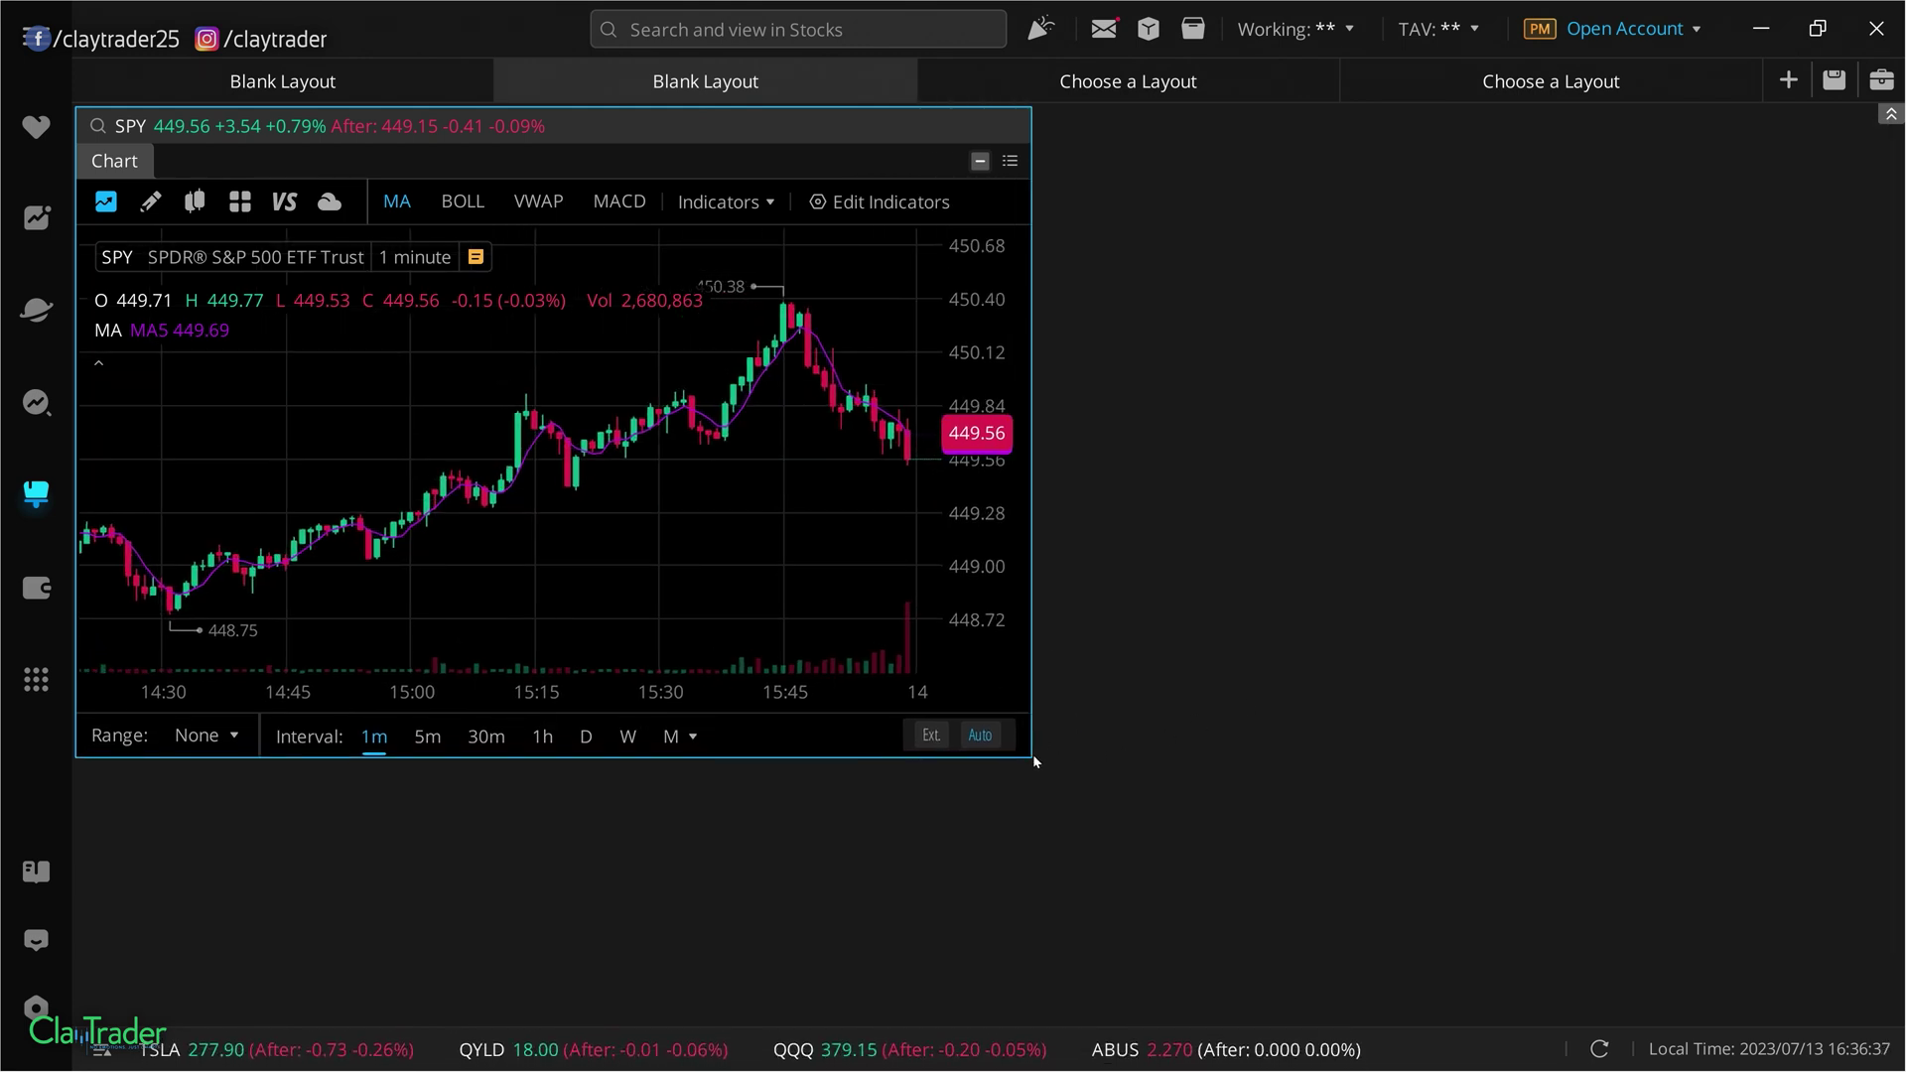
left_click_drag(1030, 758, 1458, 1007)
left_click_drag(617, 128, 794, 139)
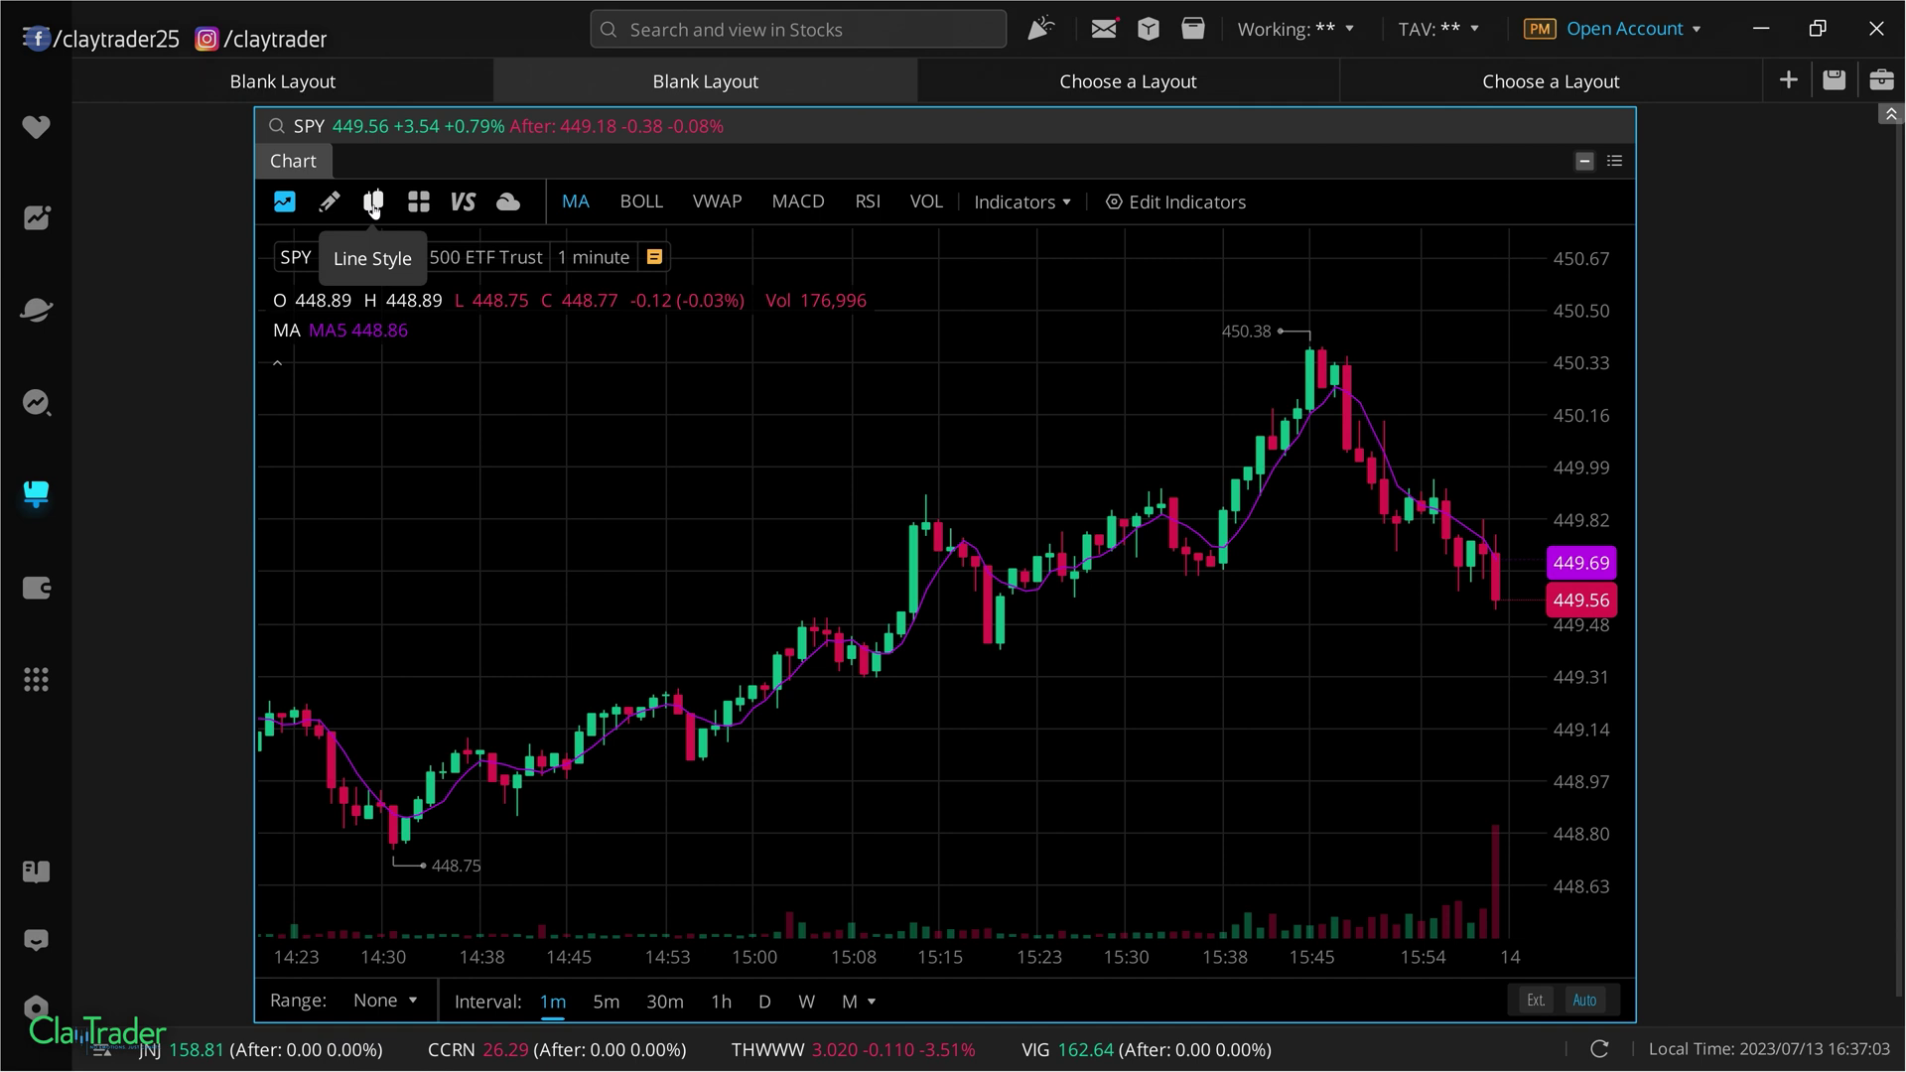
- Switch the SPY chart style to Bar, then back to Candle
left_click(373, 203)
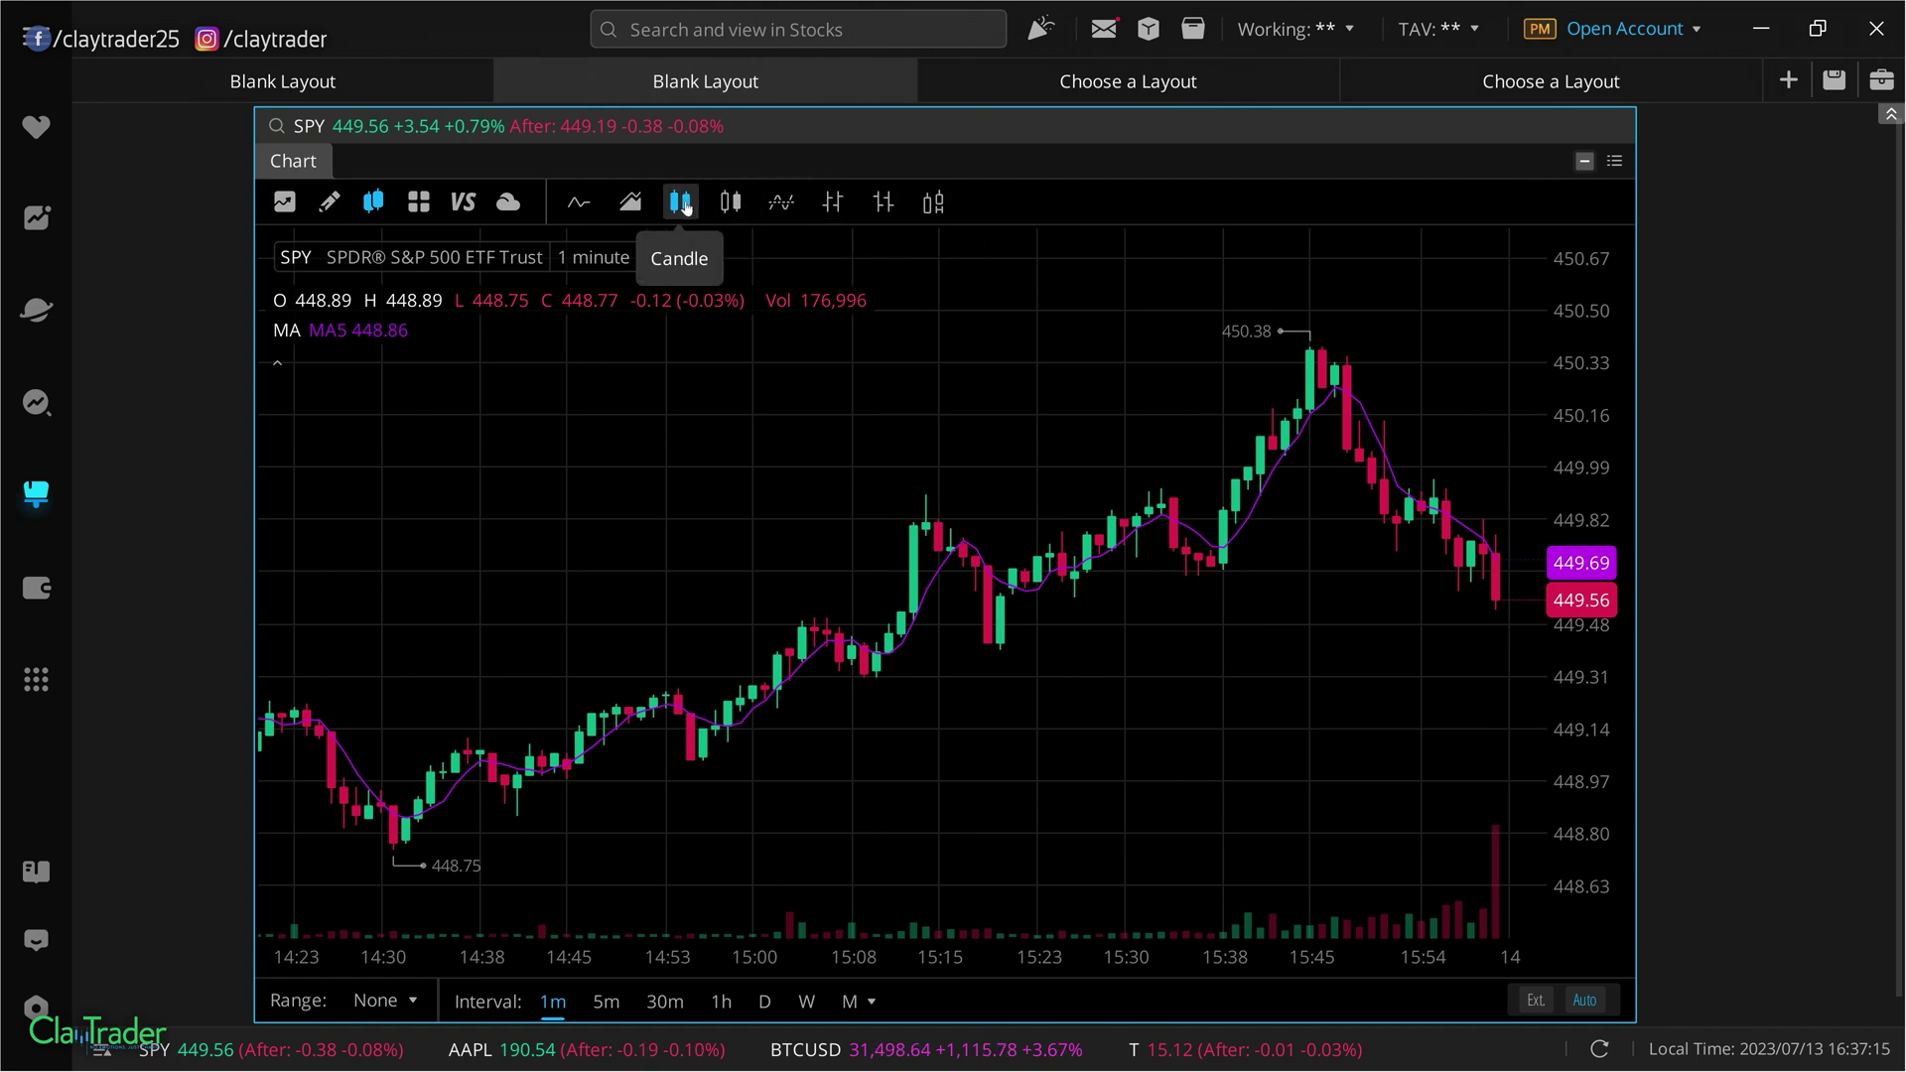
left_click(824, 207)
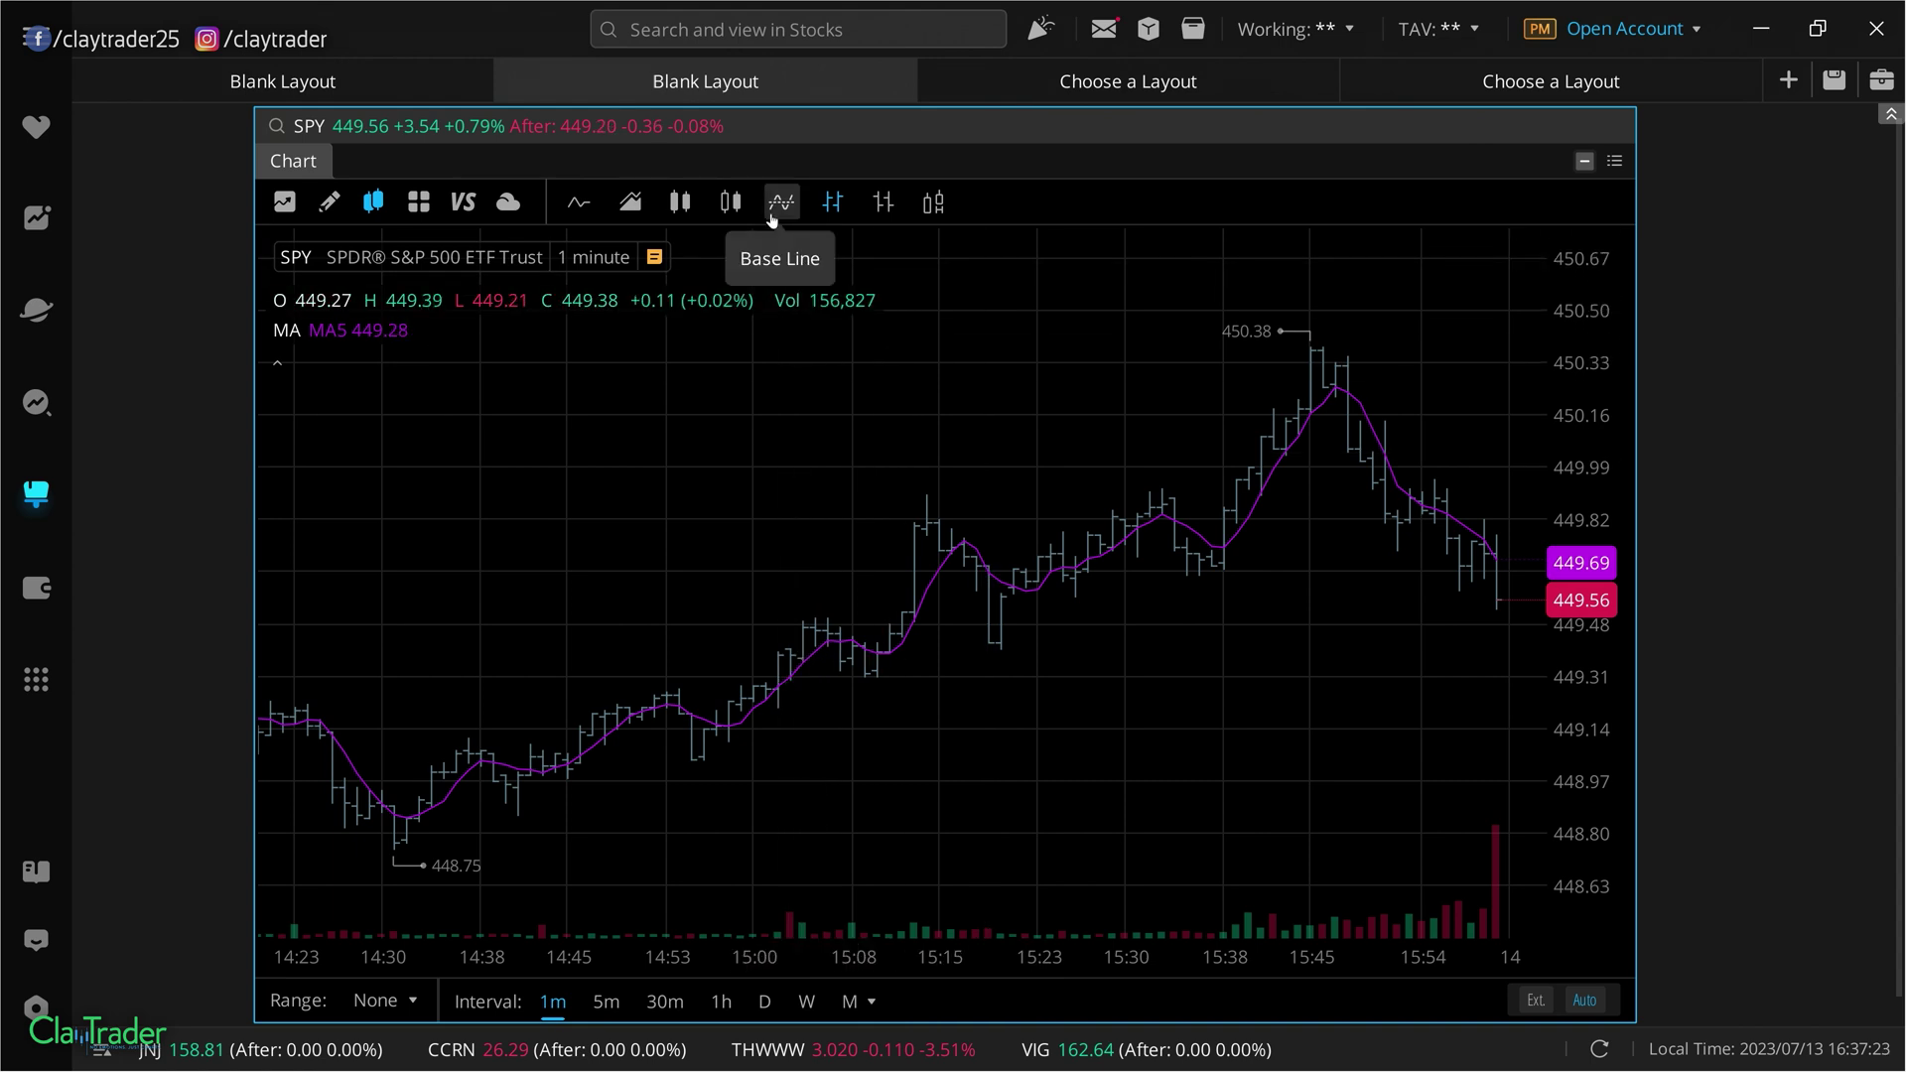
left_click(680, 202)
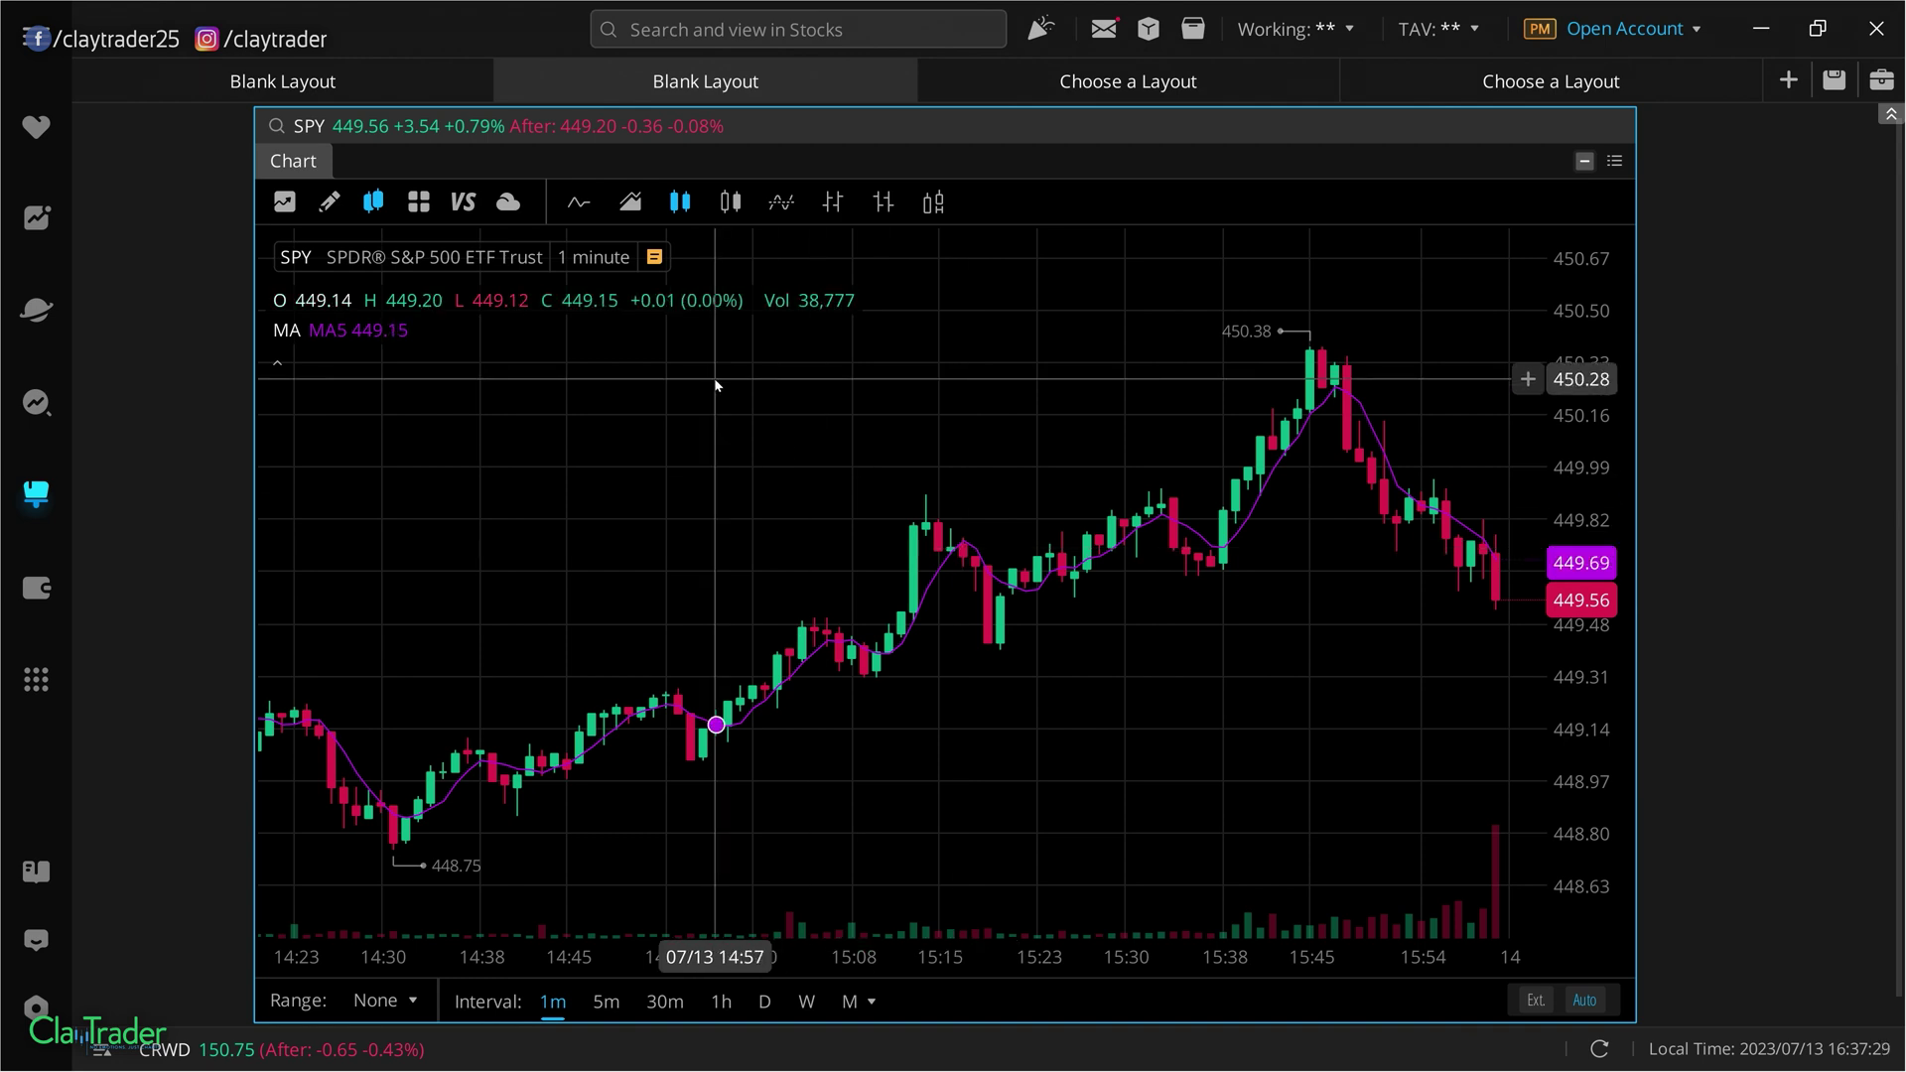
- In Chart Settings, set the crosshair data style to Floating, then change it to Off
right_click(612, 437)
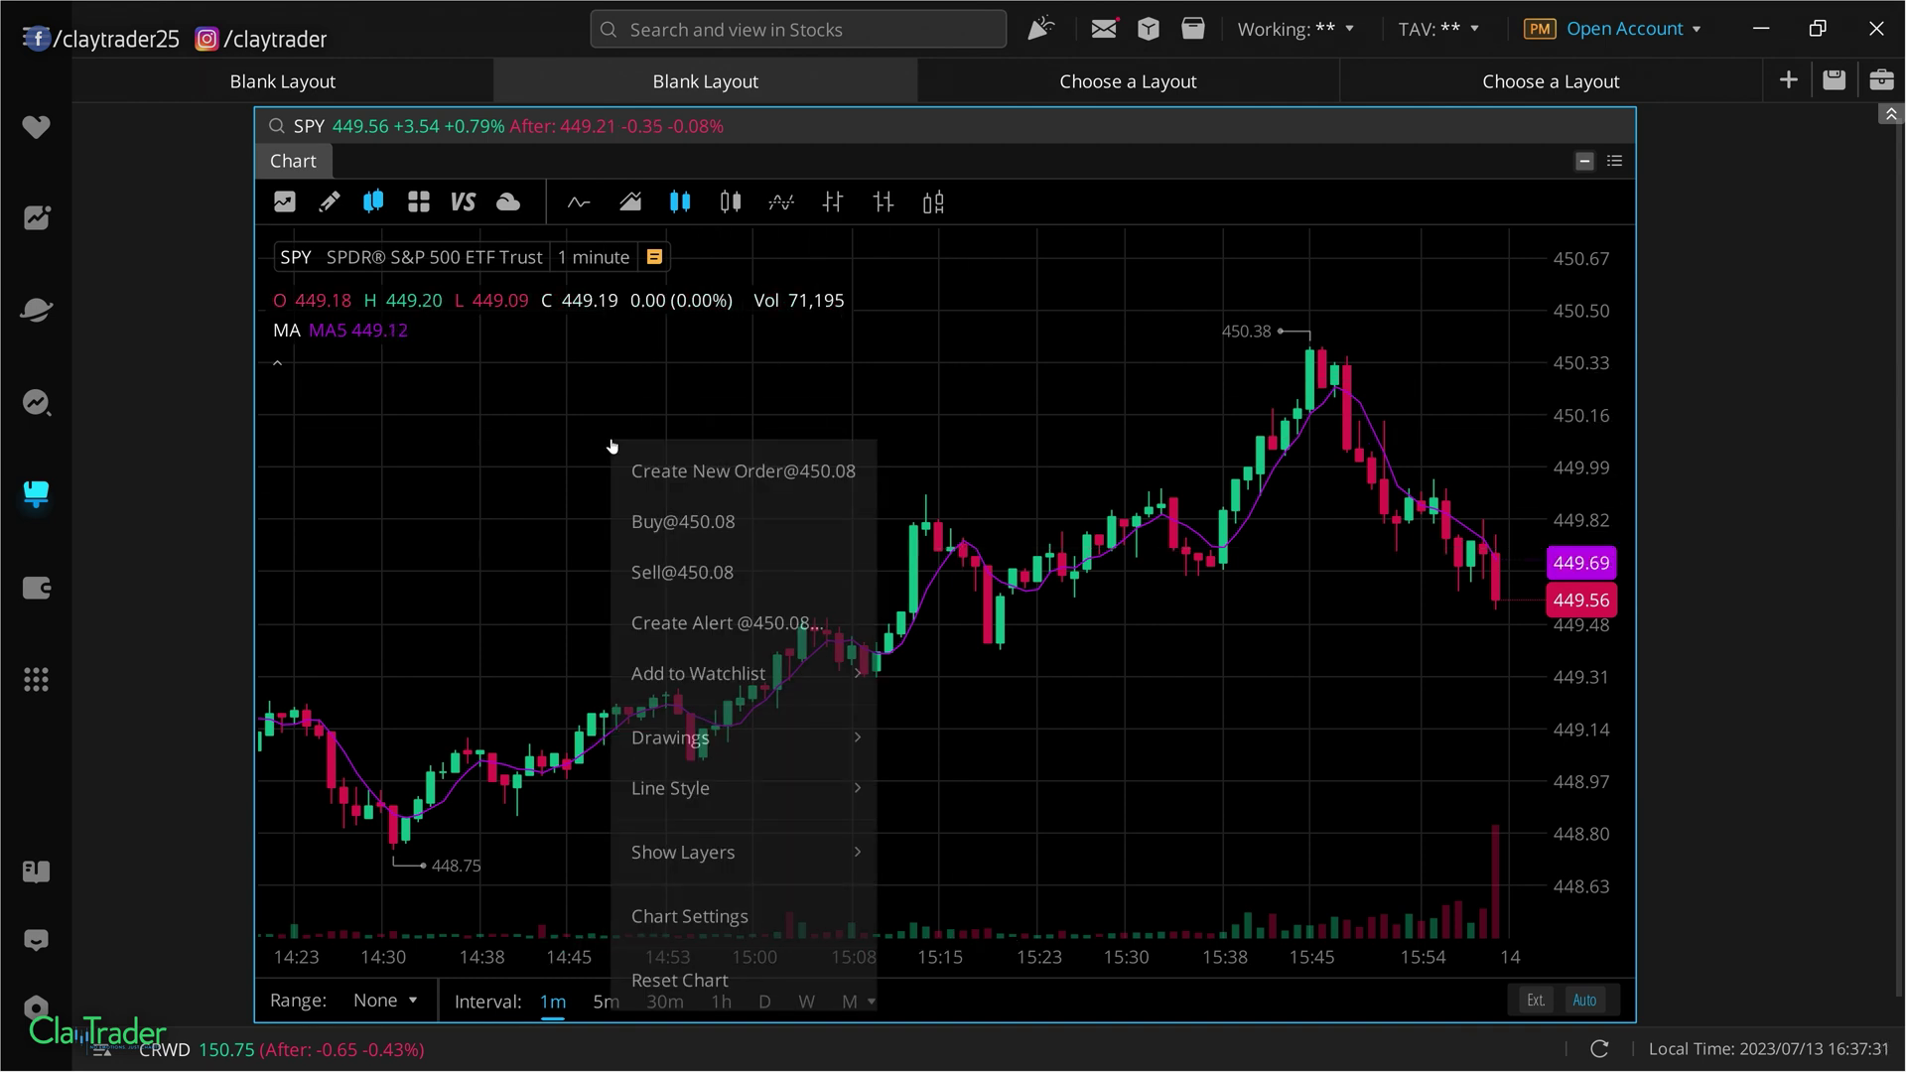
left_click(680, 914)
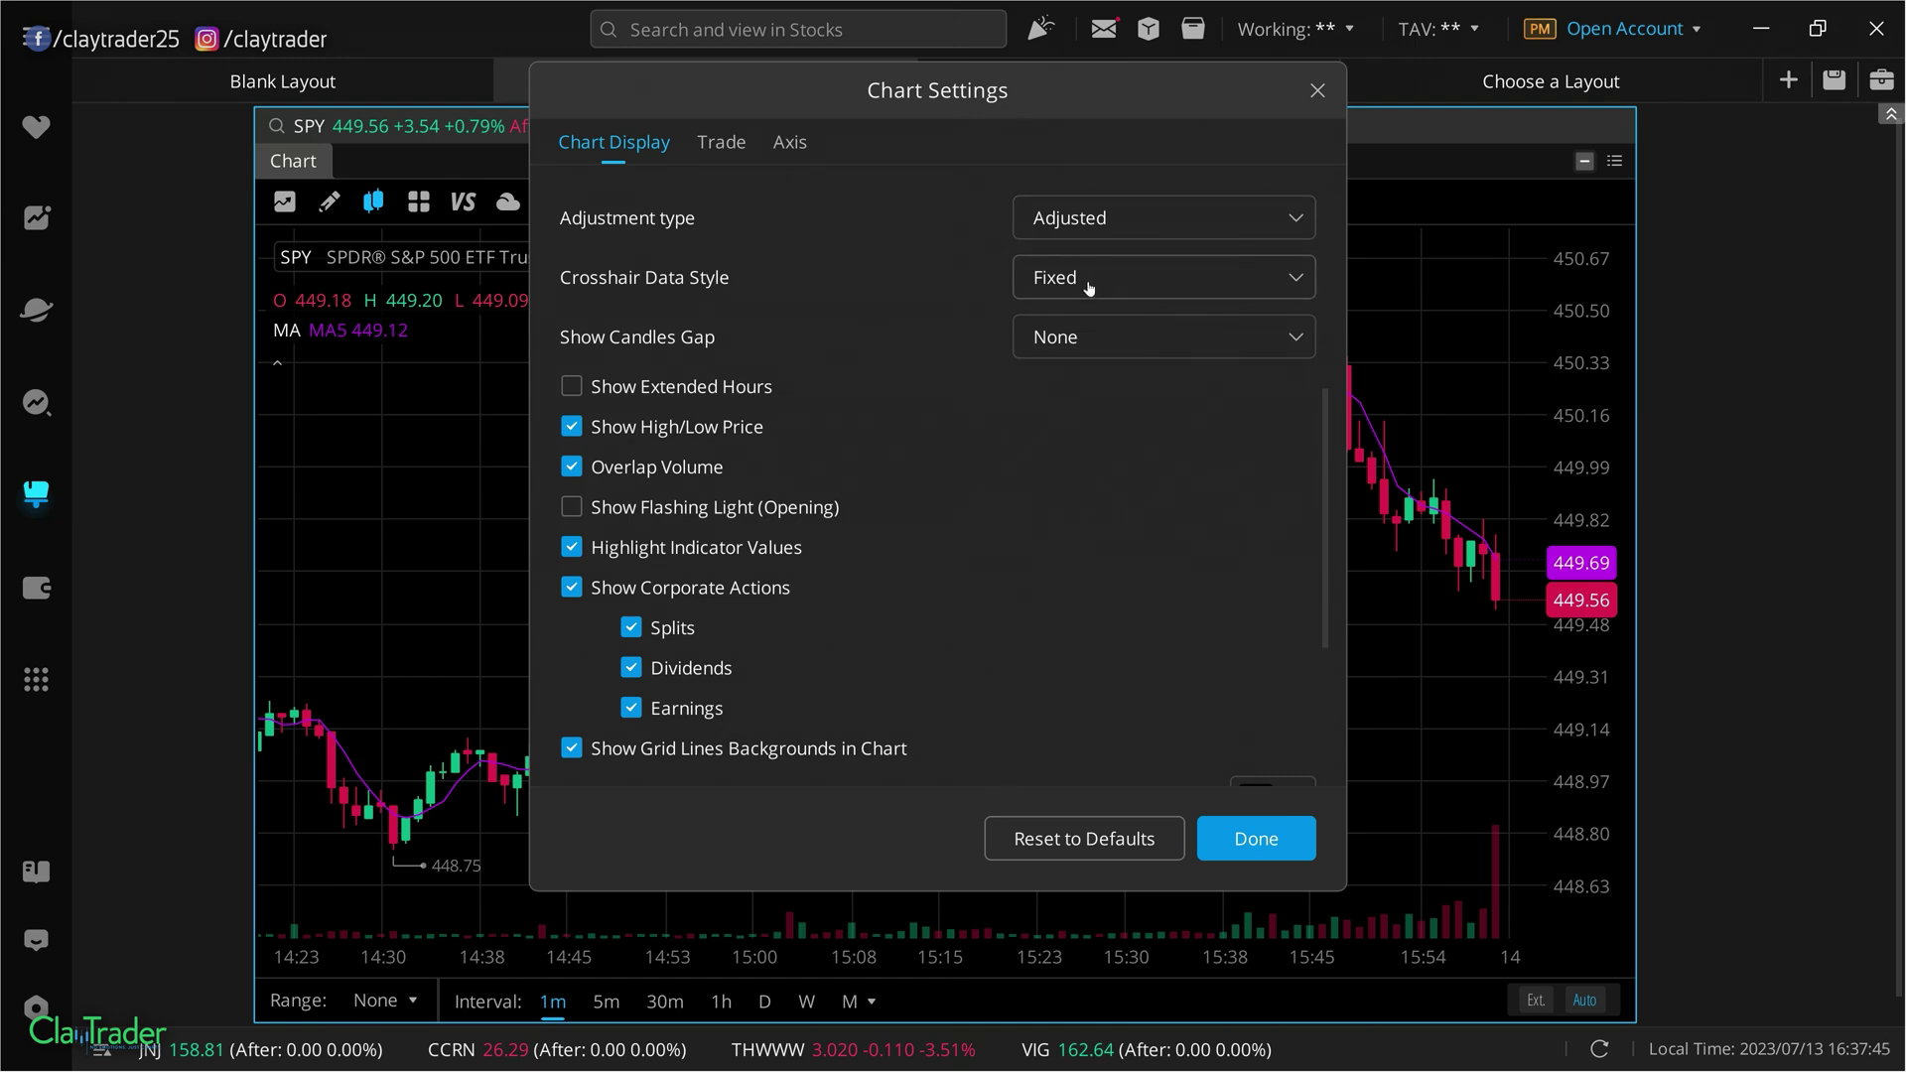
left_click(1089, 284)
left_click(1077, 385)
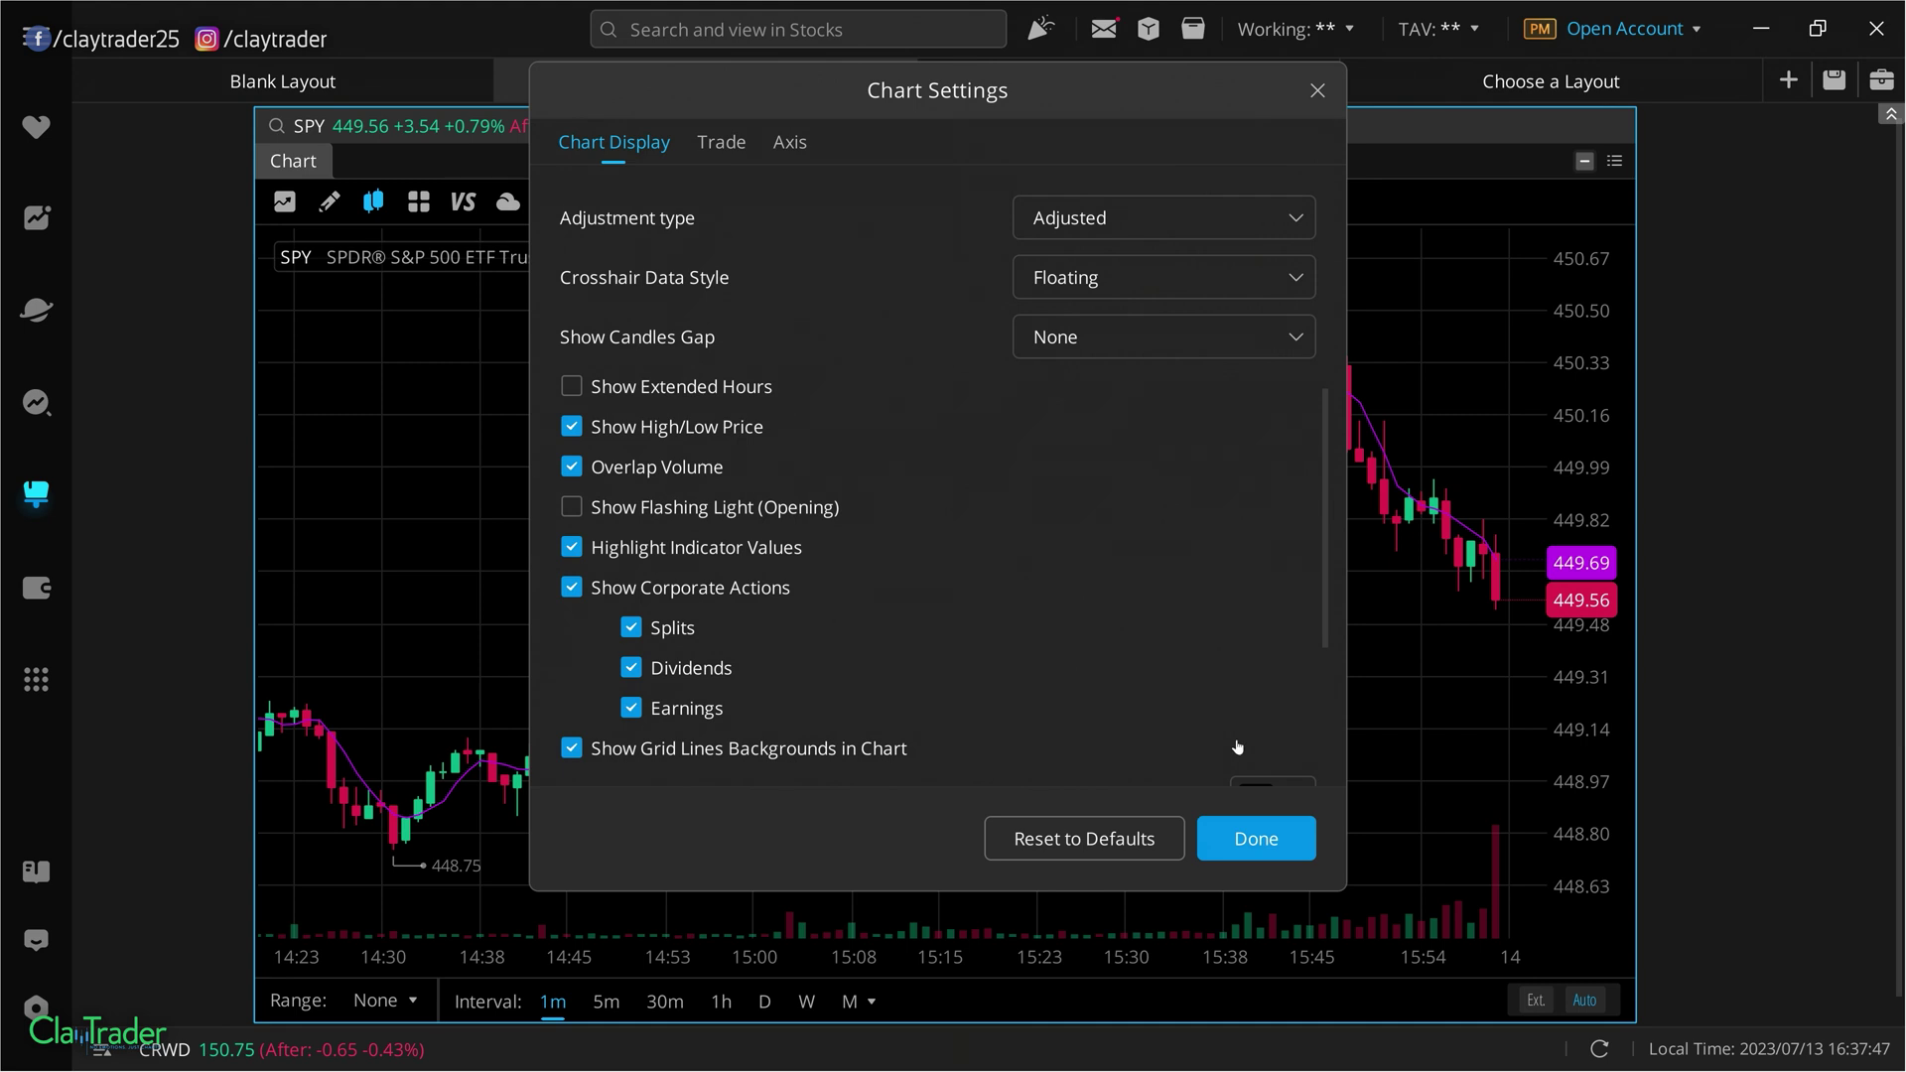
left_click(1255, 837)
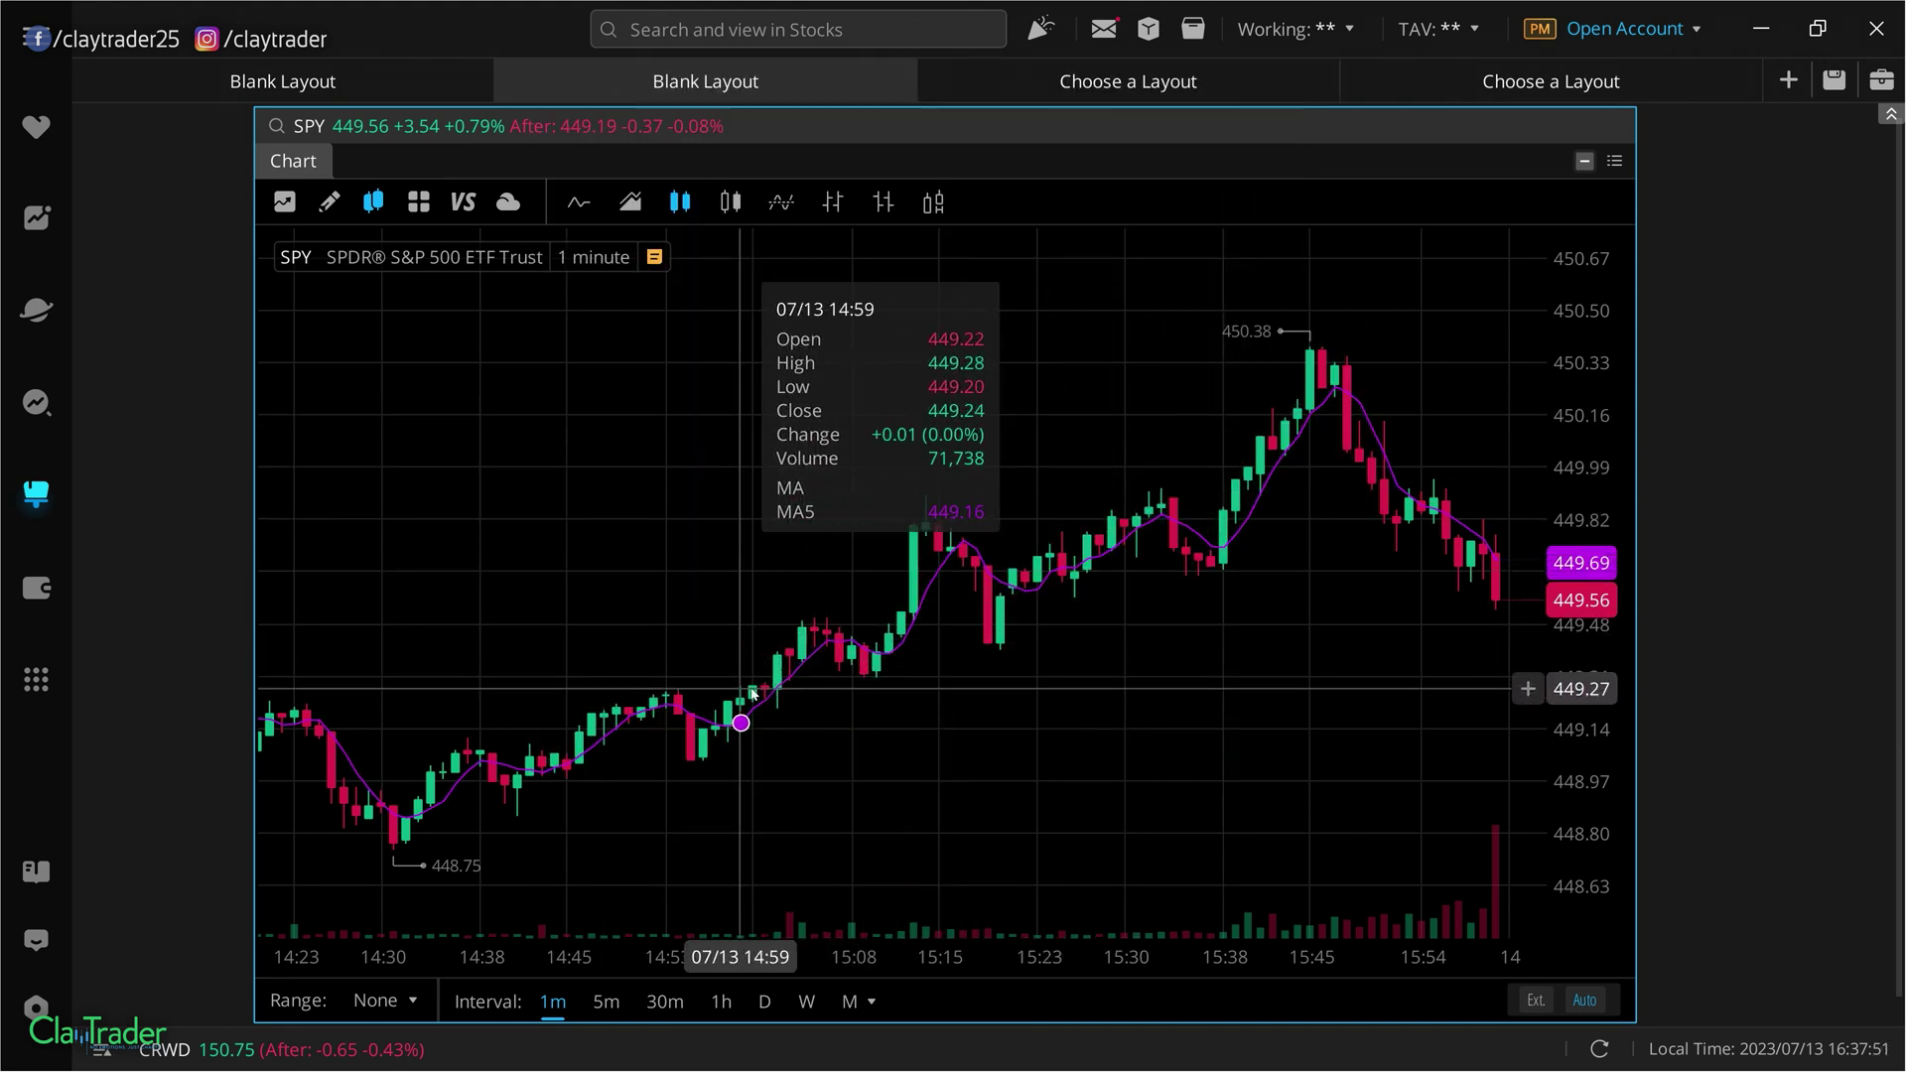
right_click(722, 484)
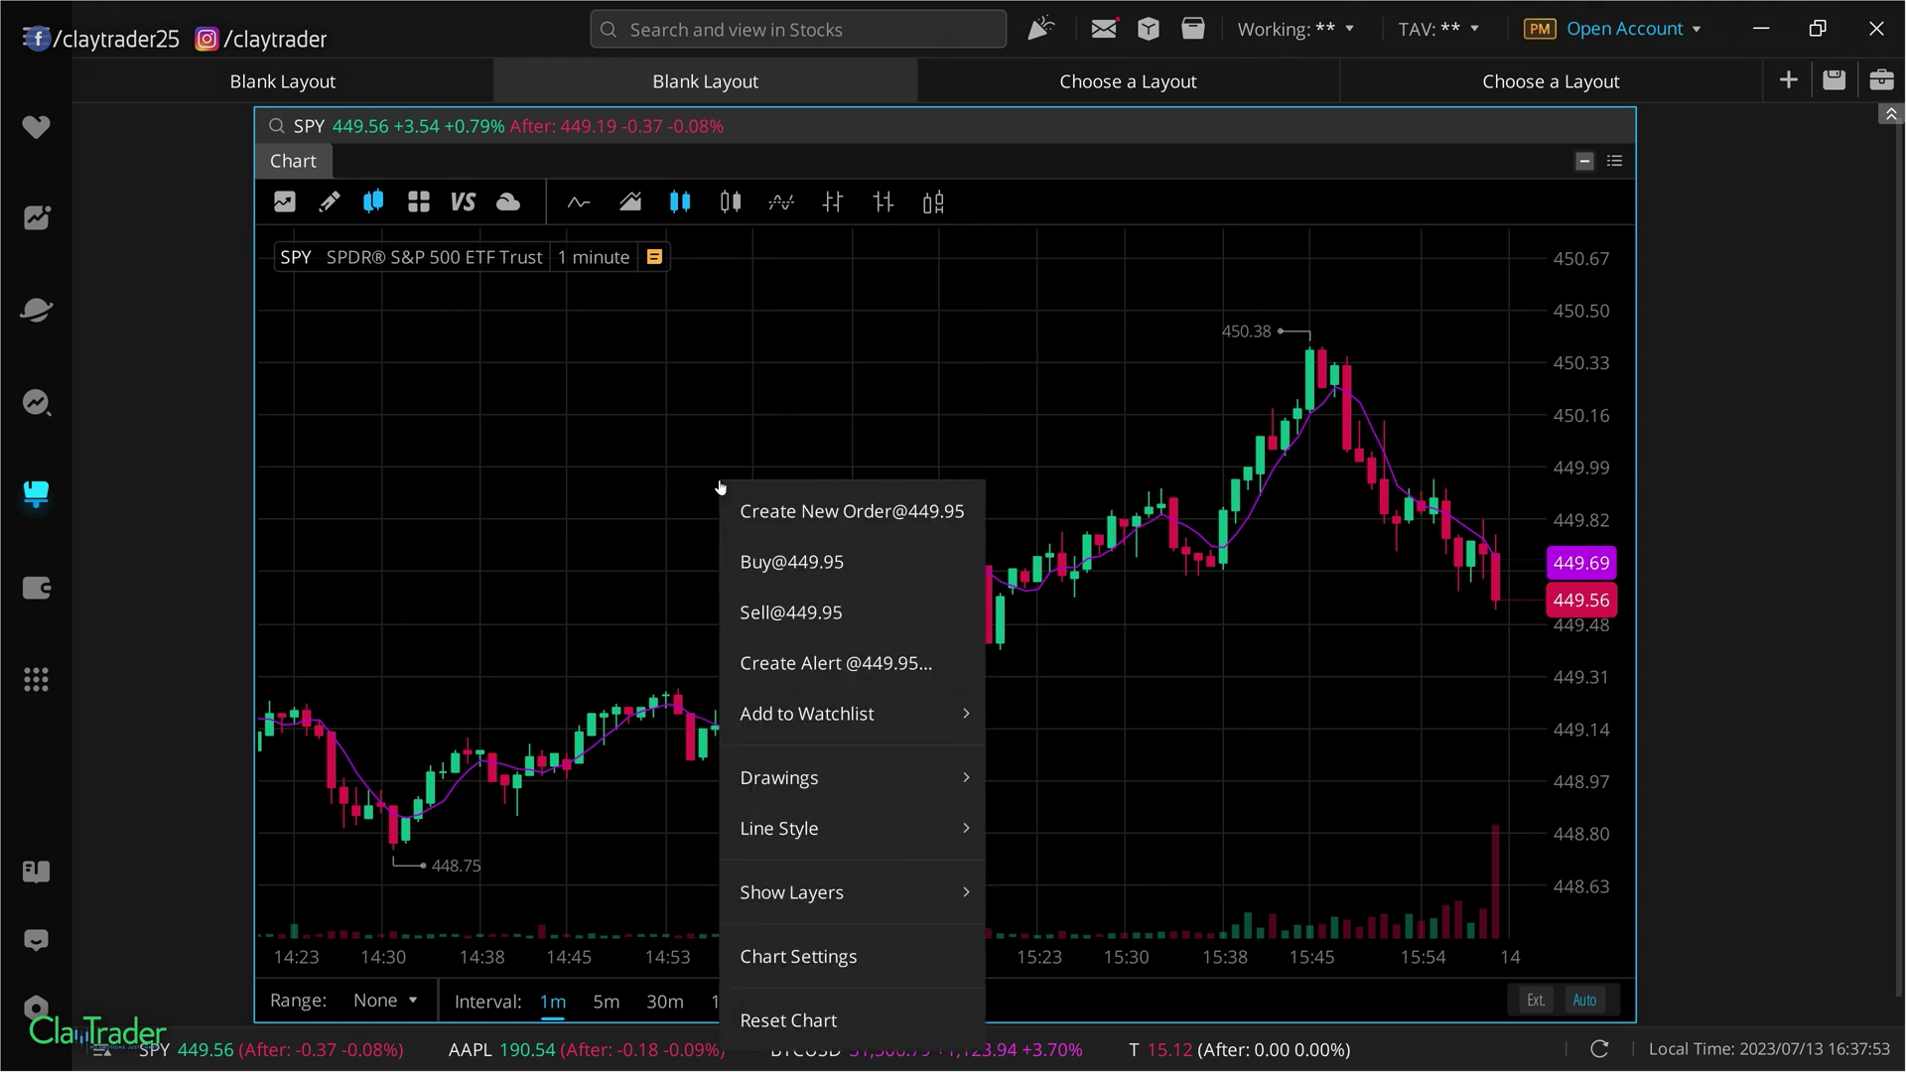
left_click(808, 959)
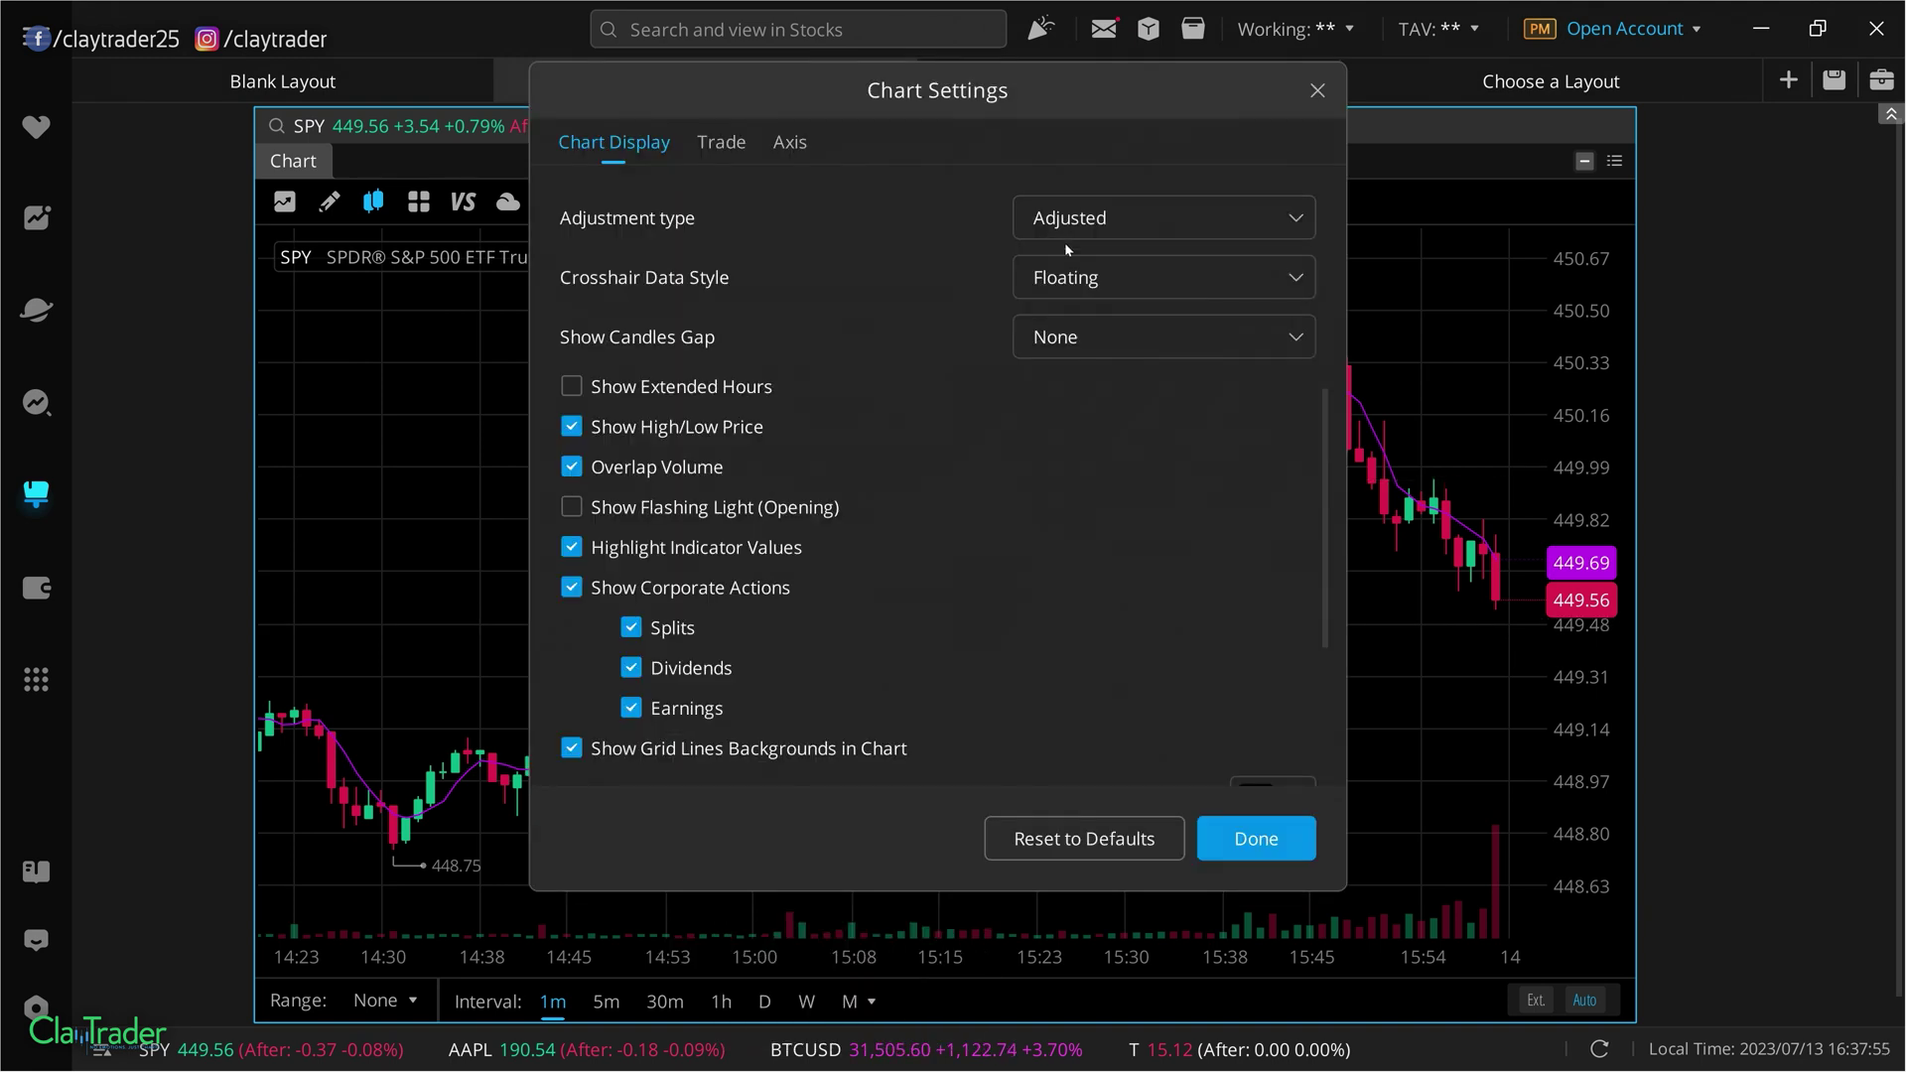
left_click(1072, 278)
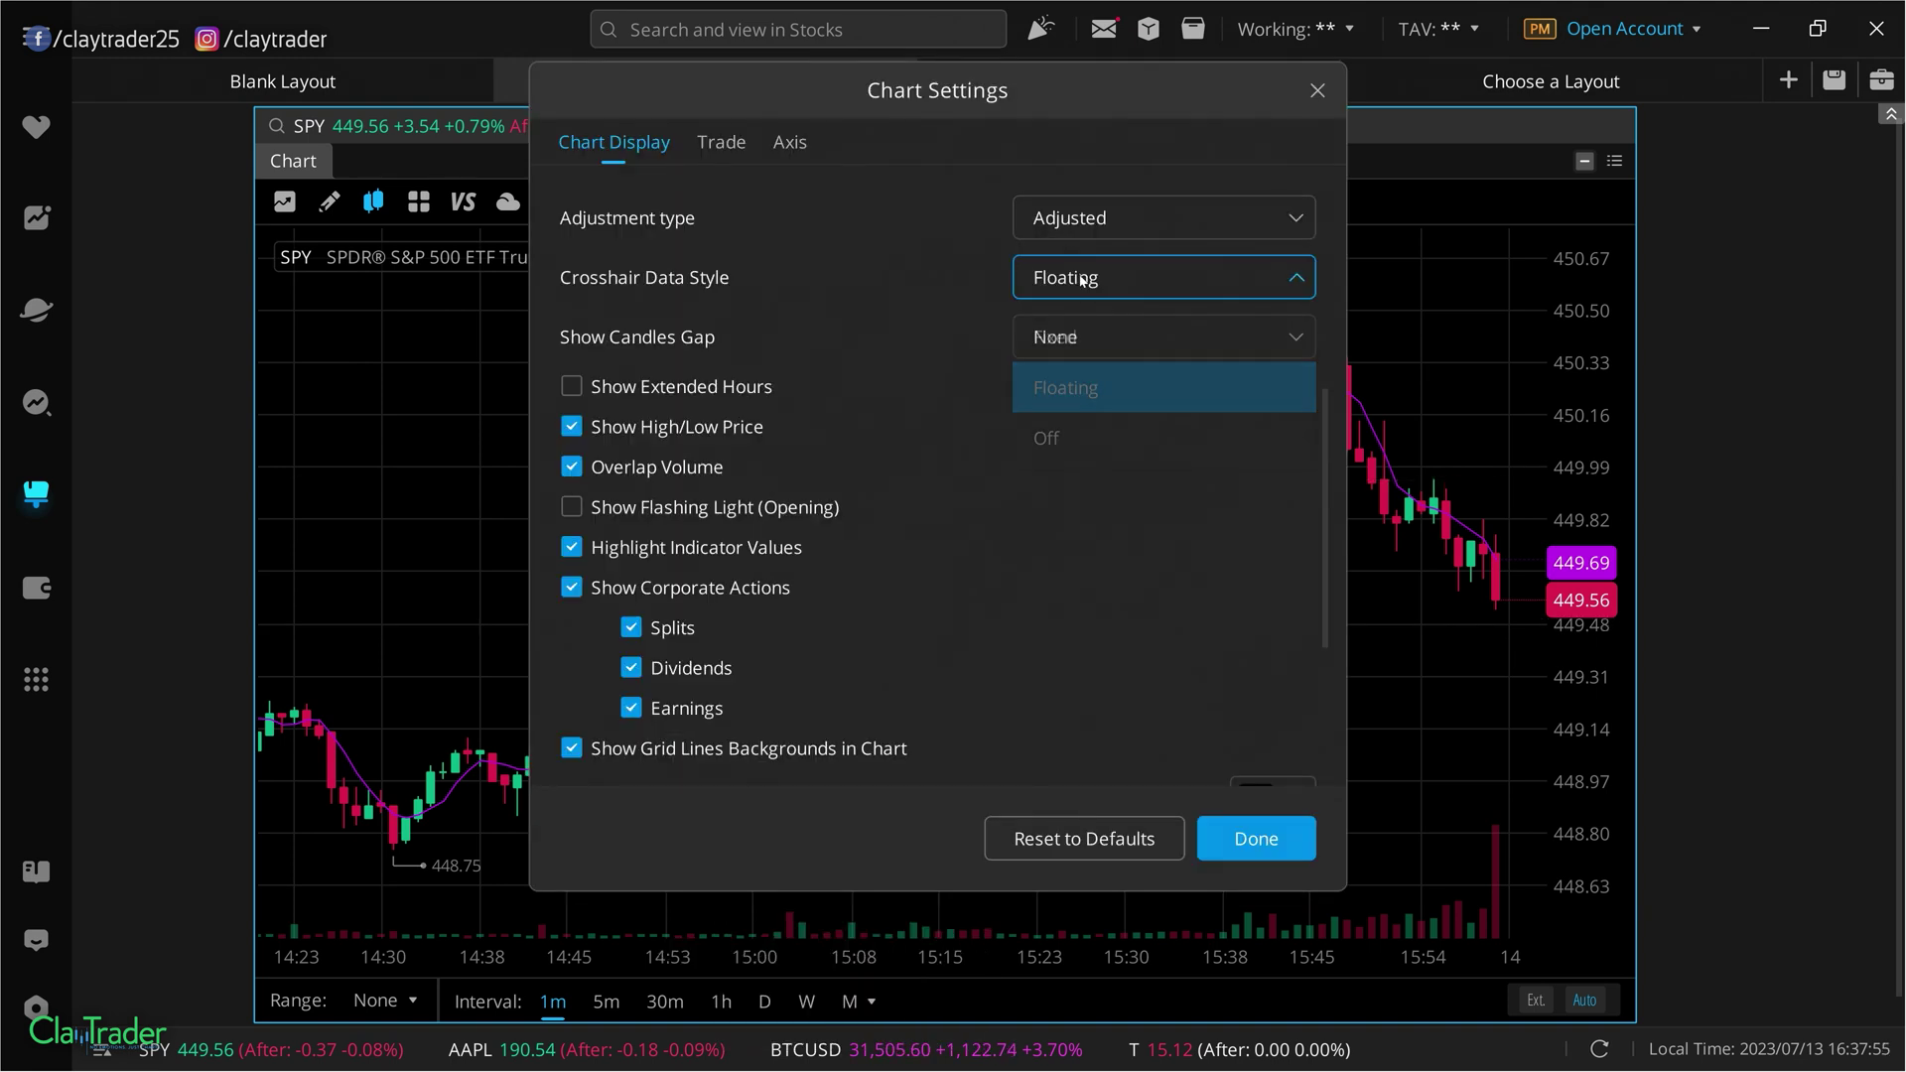
left_click(1052, 439)
left_click(1241, 840)
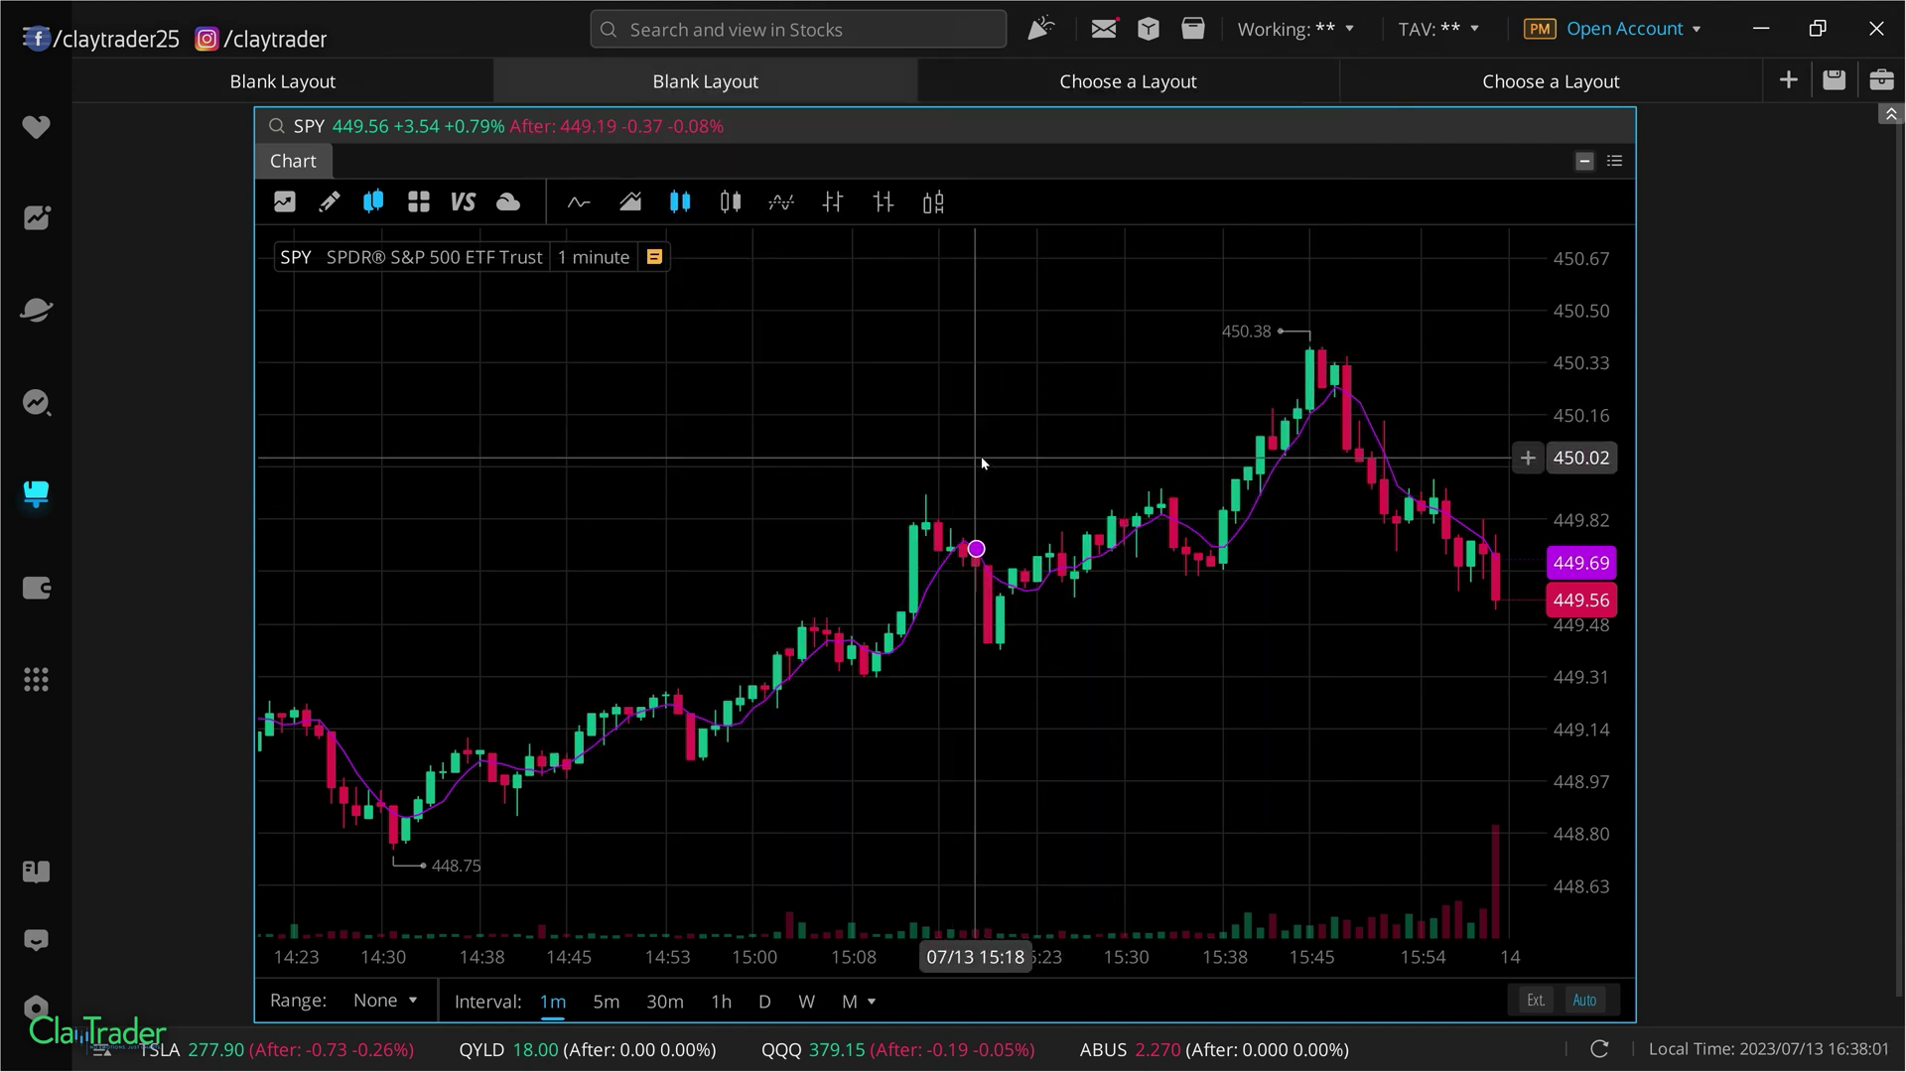
- Toggle Show High/Low Price off and back on, review the Trade and Axis tabs, and close settings
right_click(739, 435)
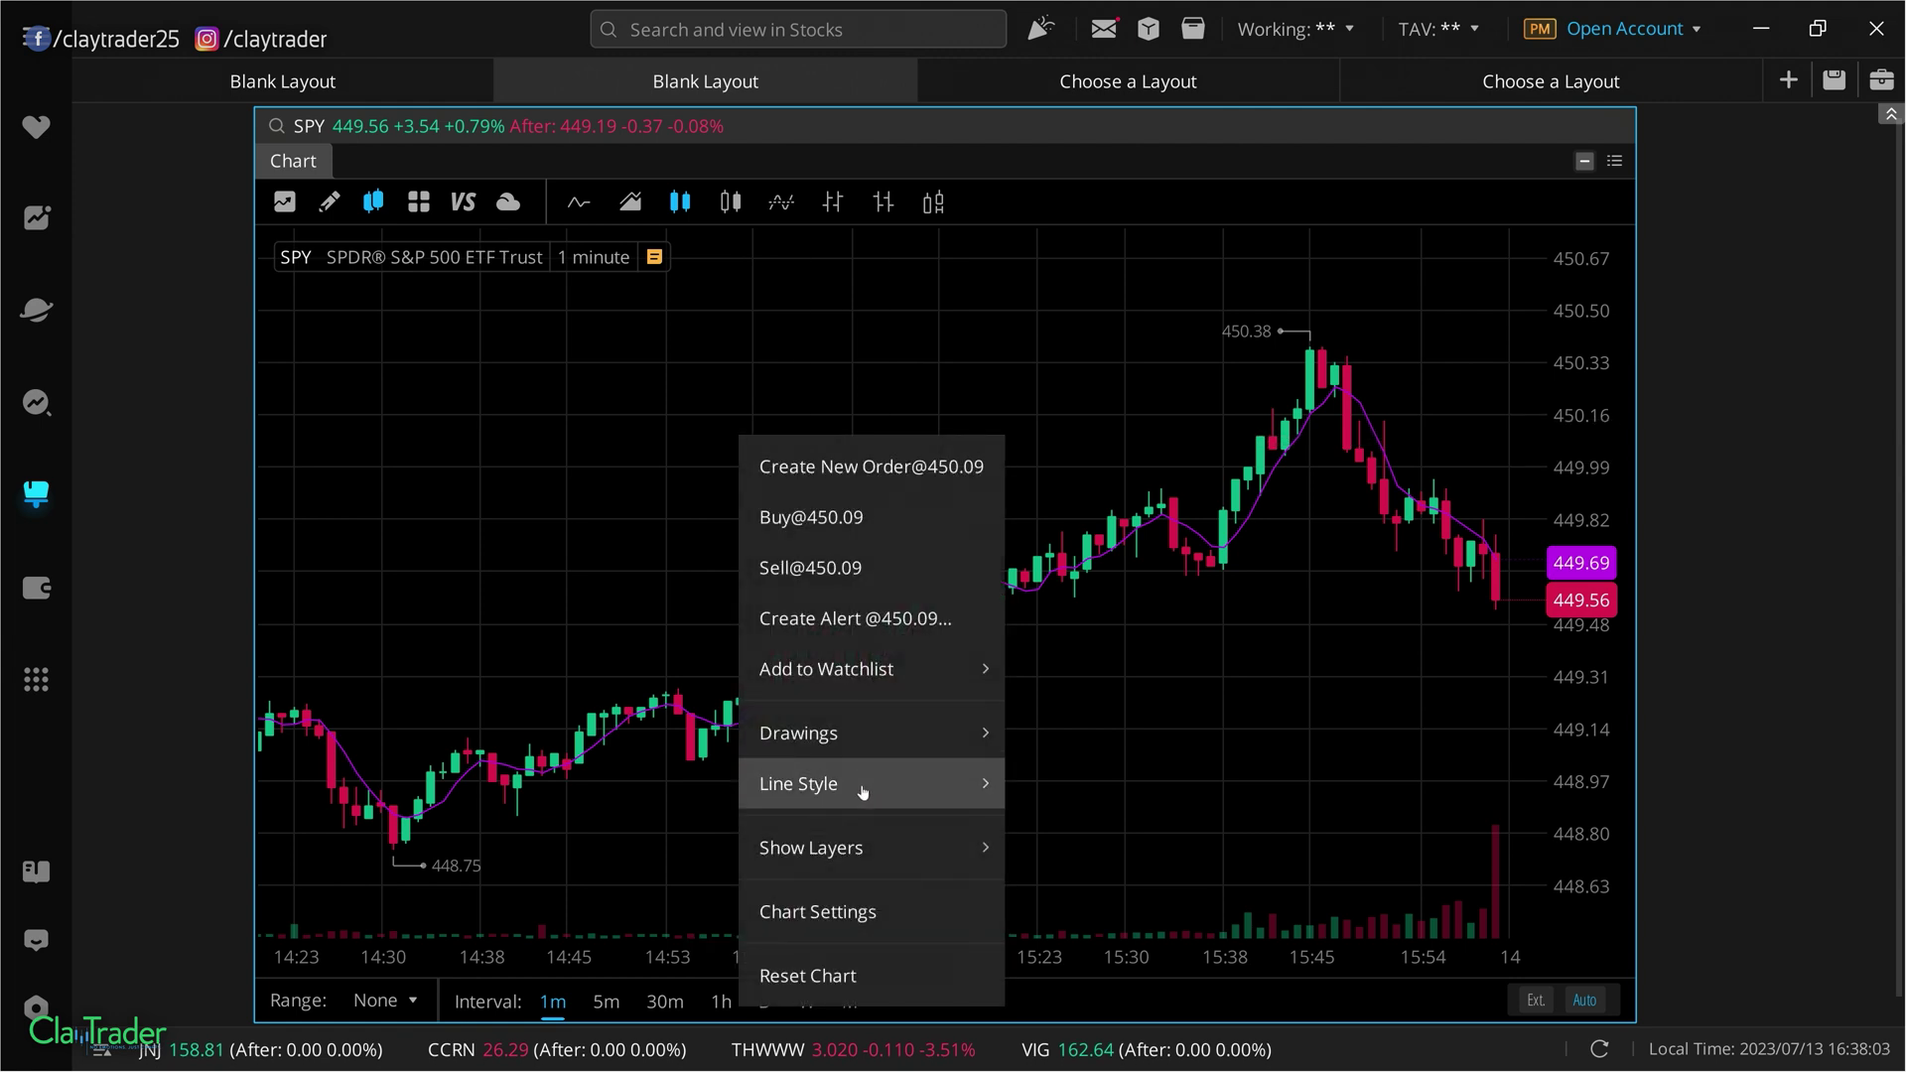
left_click(844, 910)
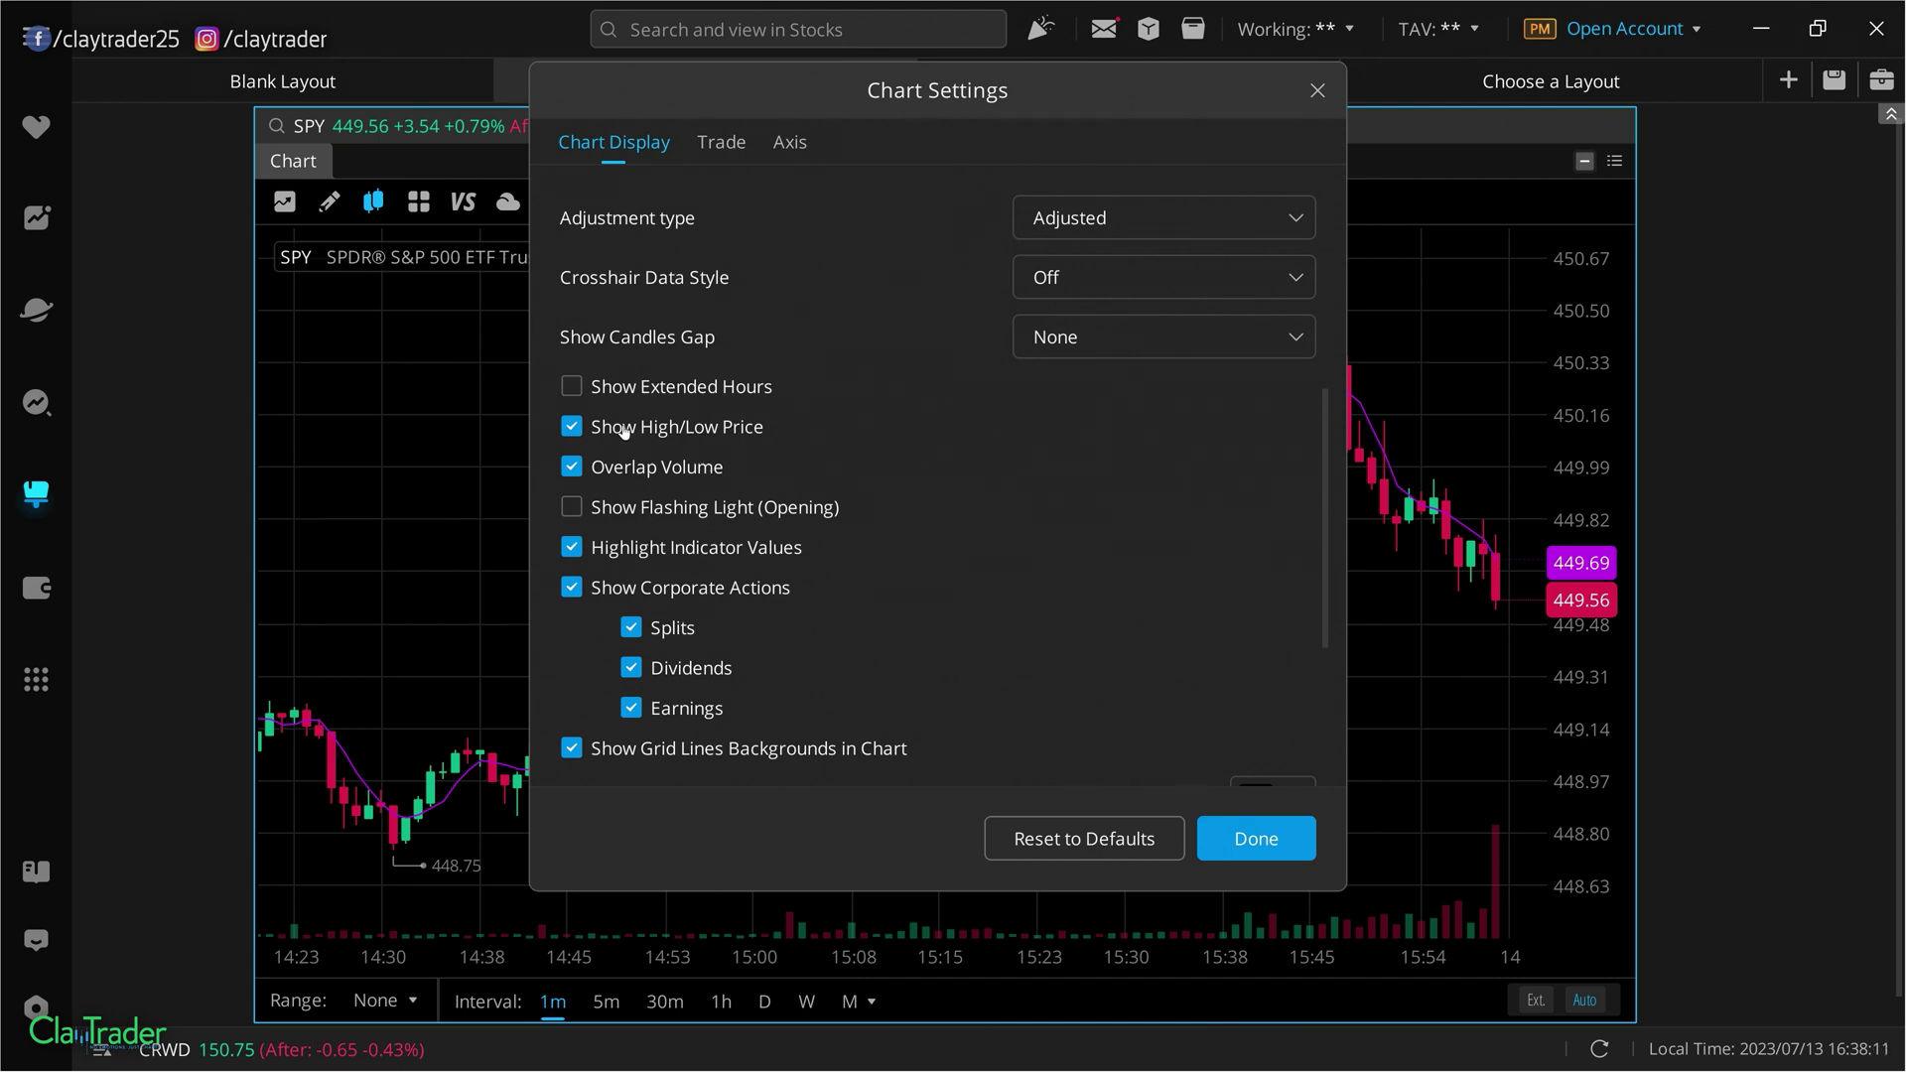
left_click(575, 428)
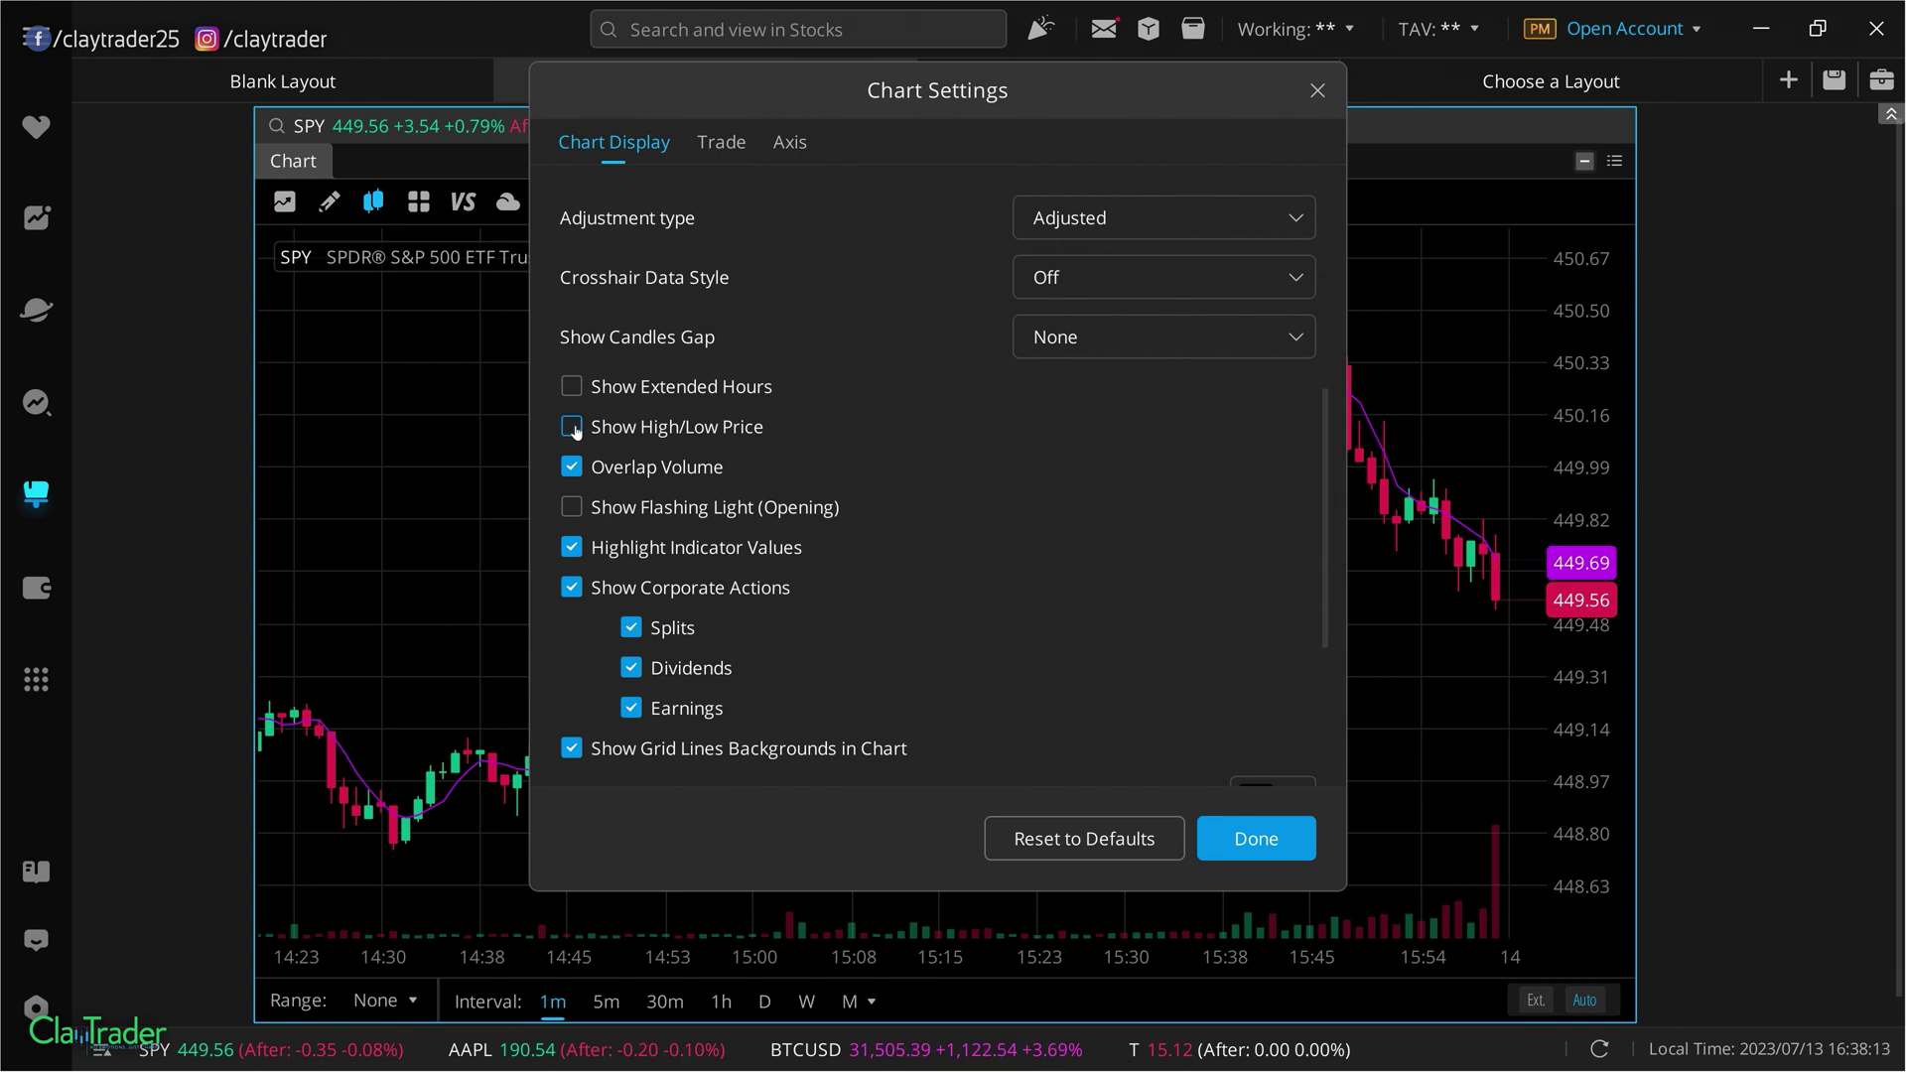
left_click(574, 429)
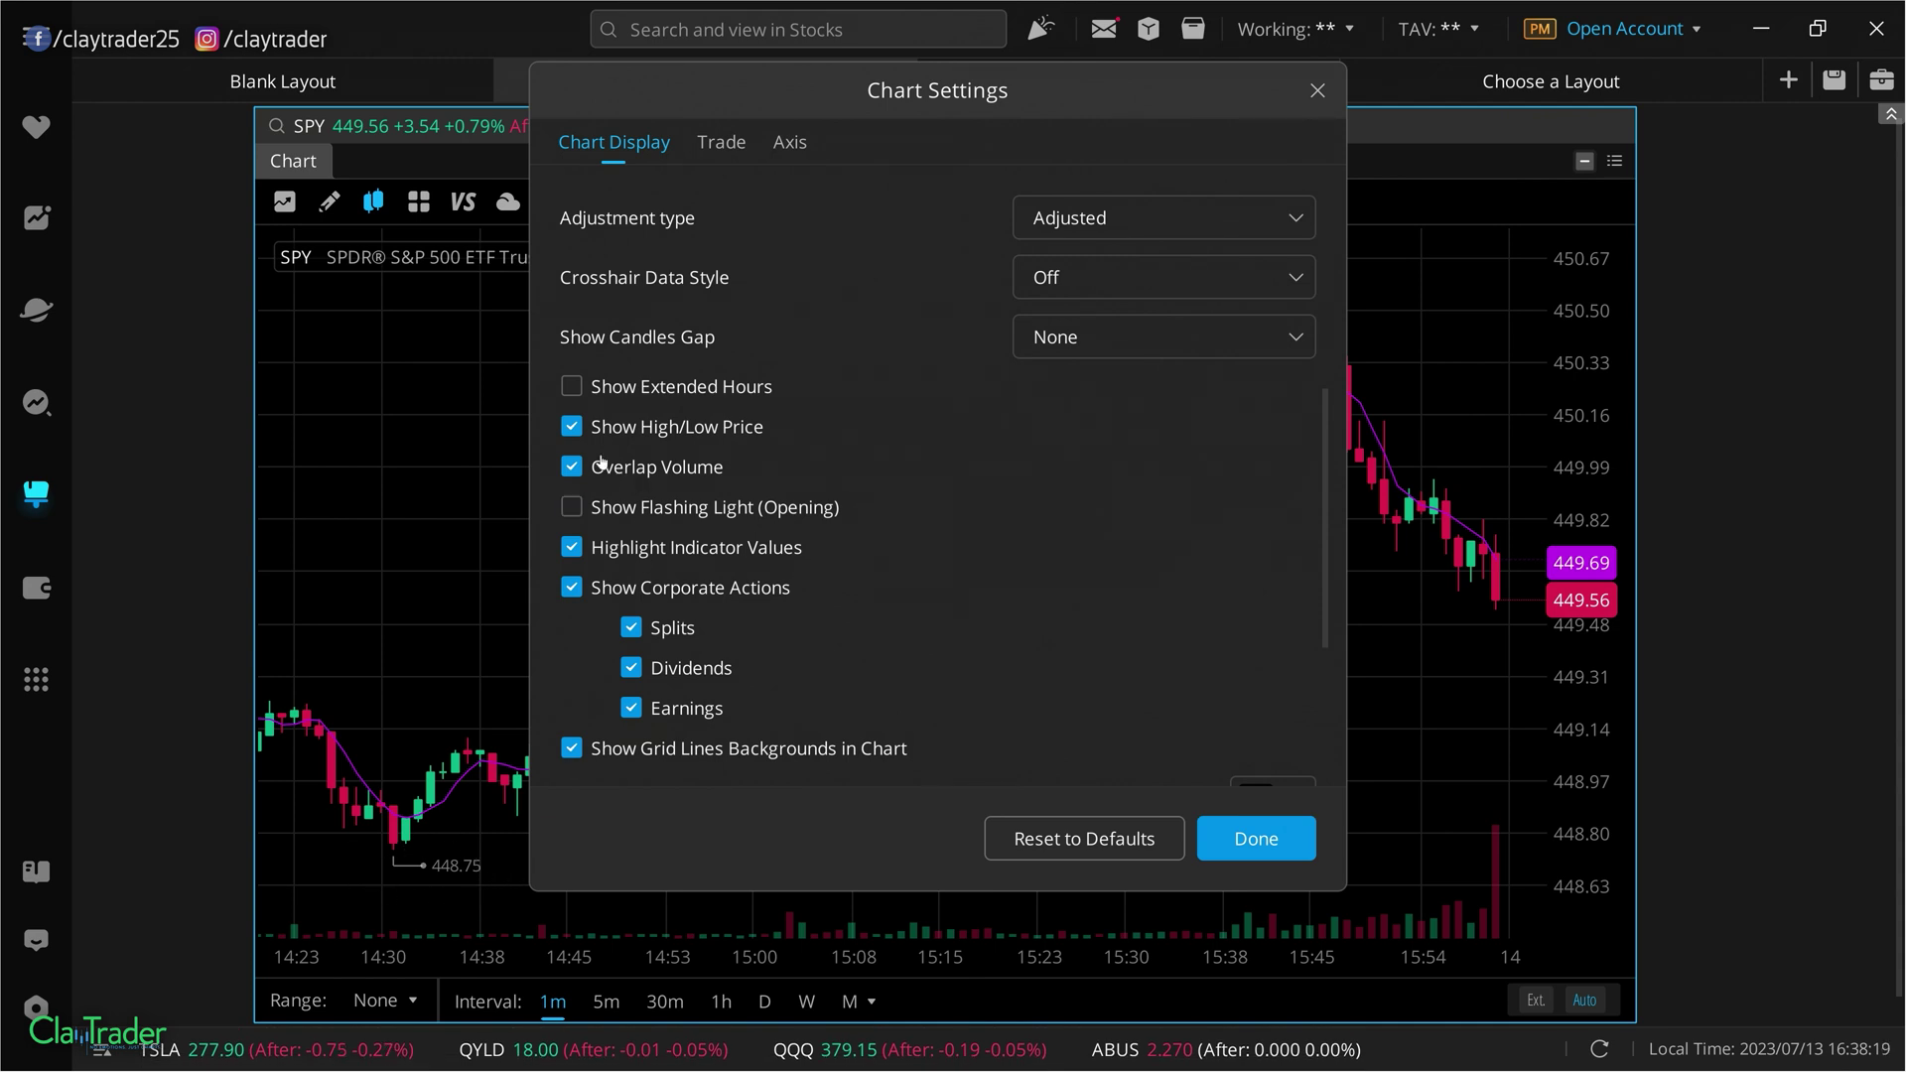
left_click(572, 427)
left_click(574, 427)
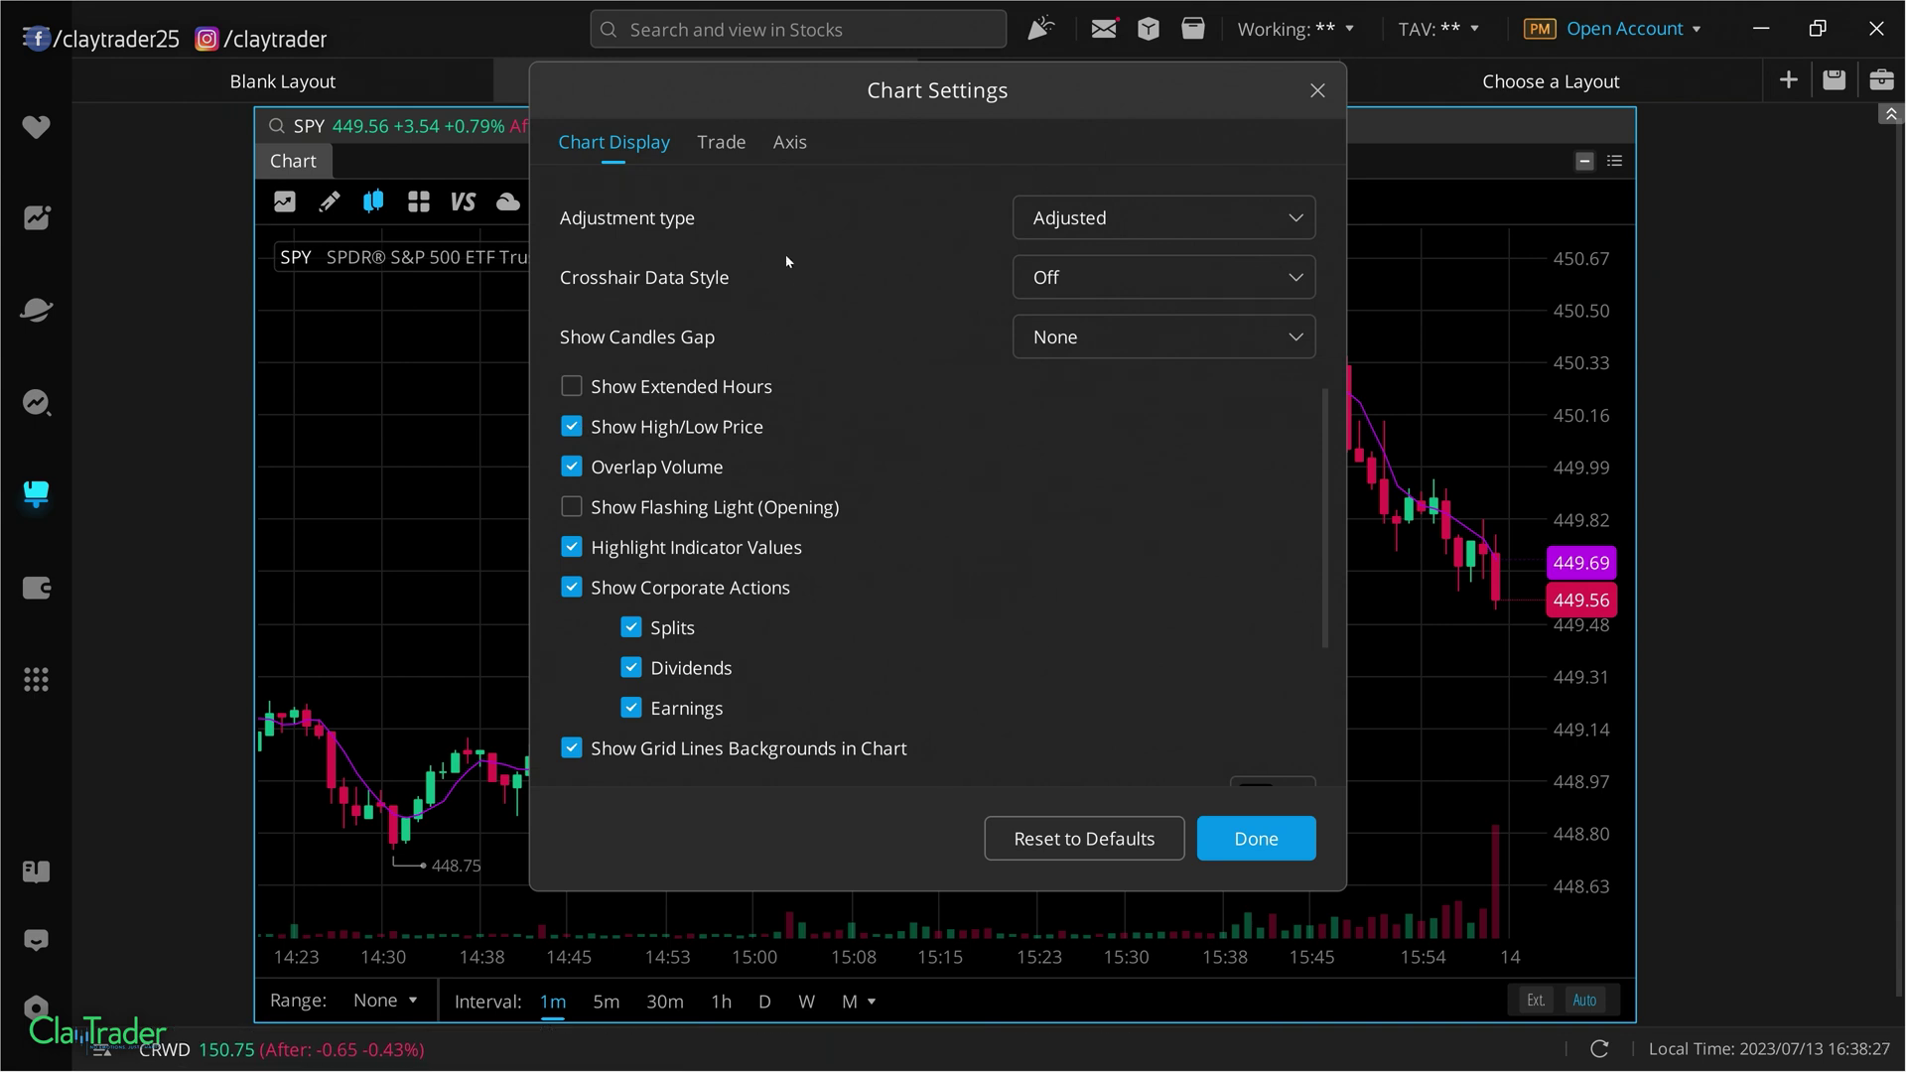
left_click(721, 146)
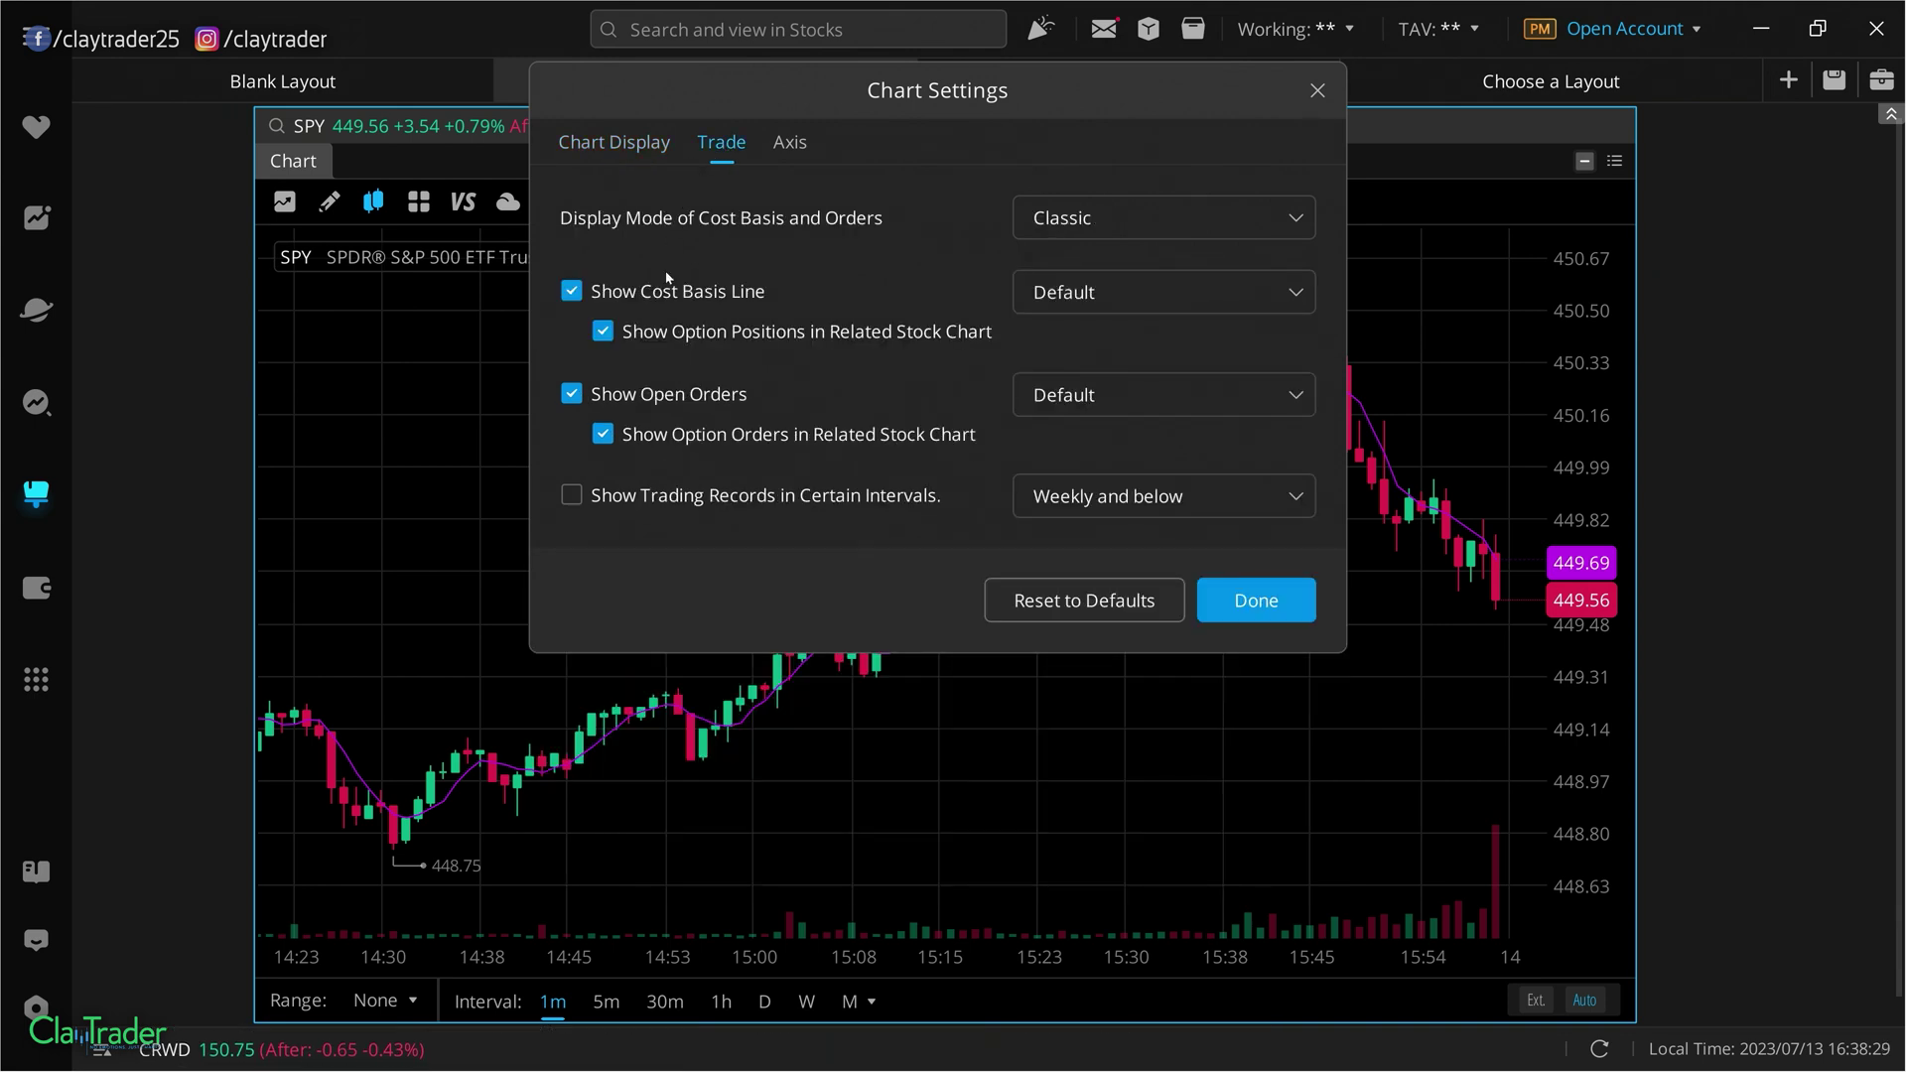
left_click(790, 144)
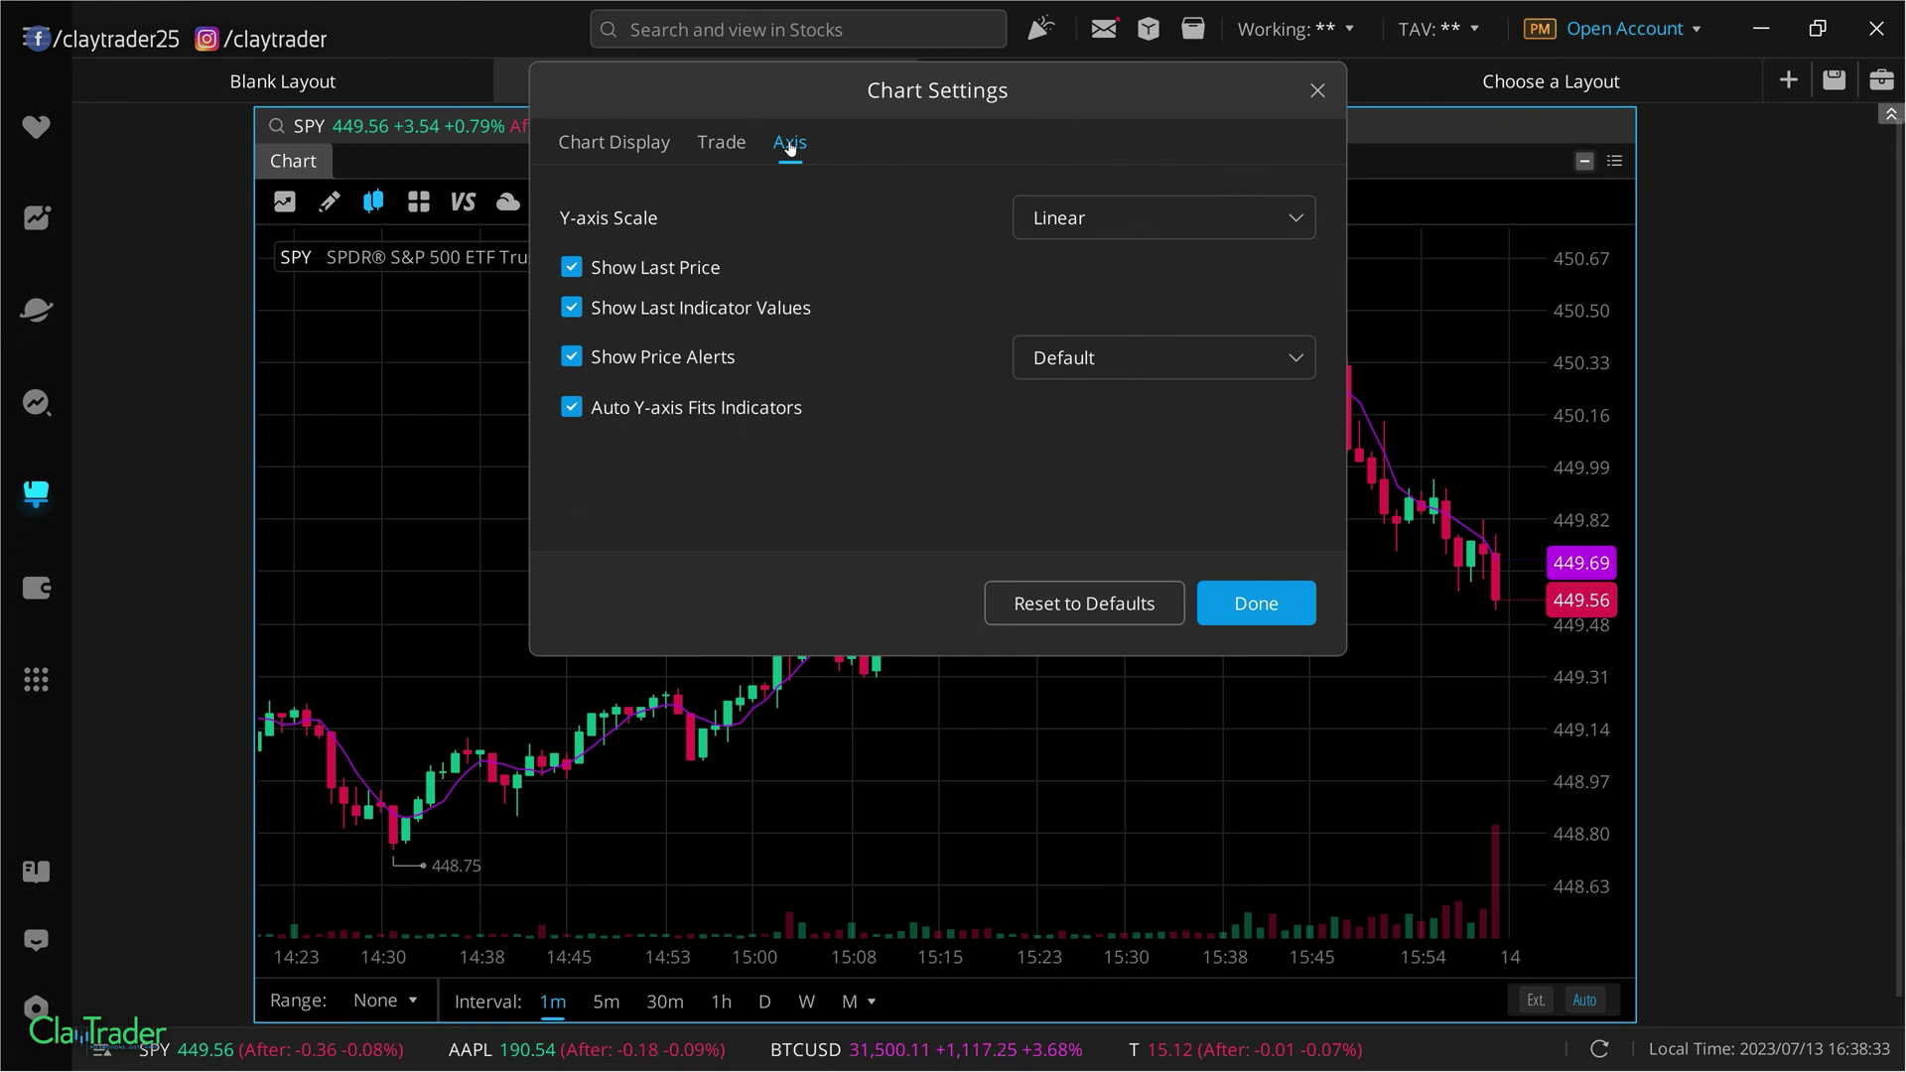
left_click(1317, 91)
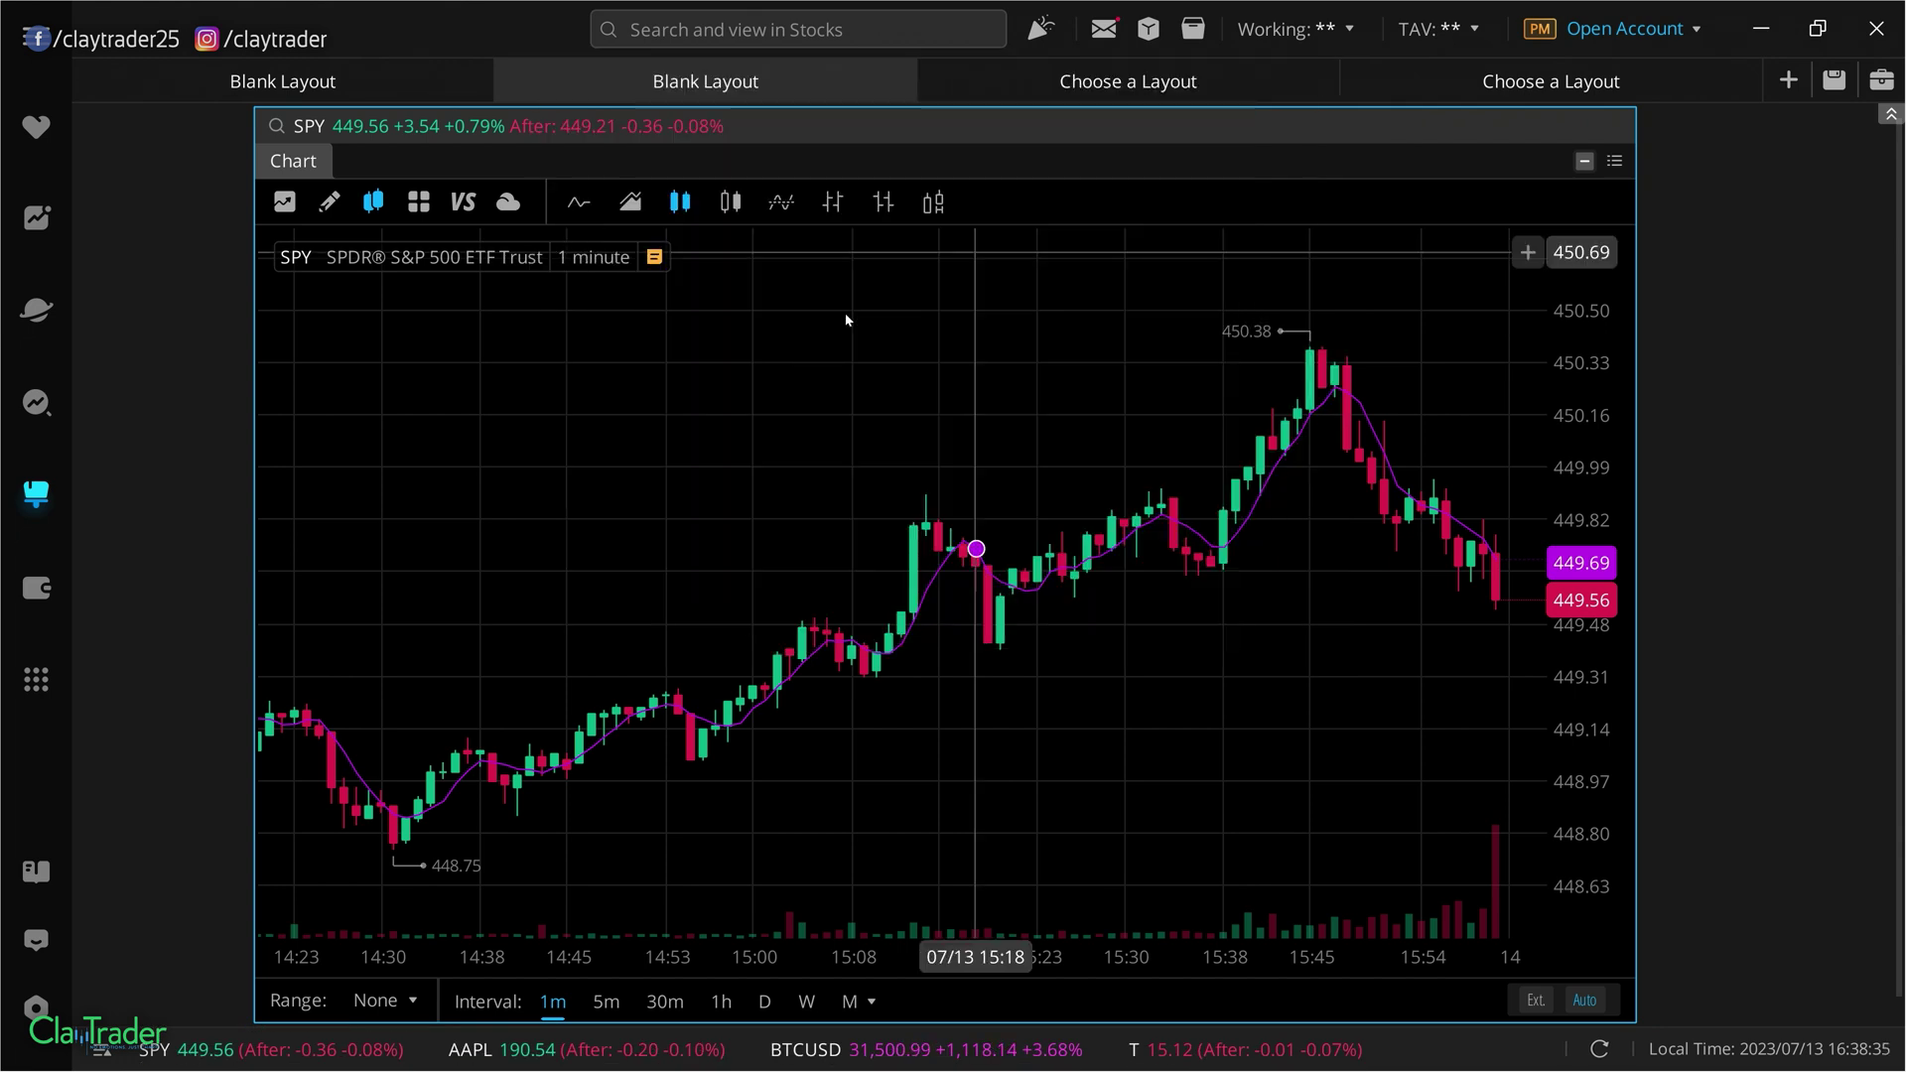
- Delete the MA5 line, pan the 1-minute chart, and show the indicator shortcuts
right_click(938, 580)
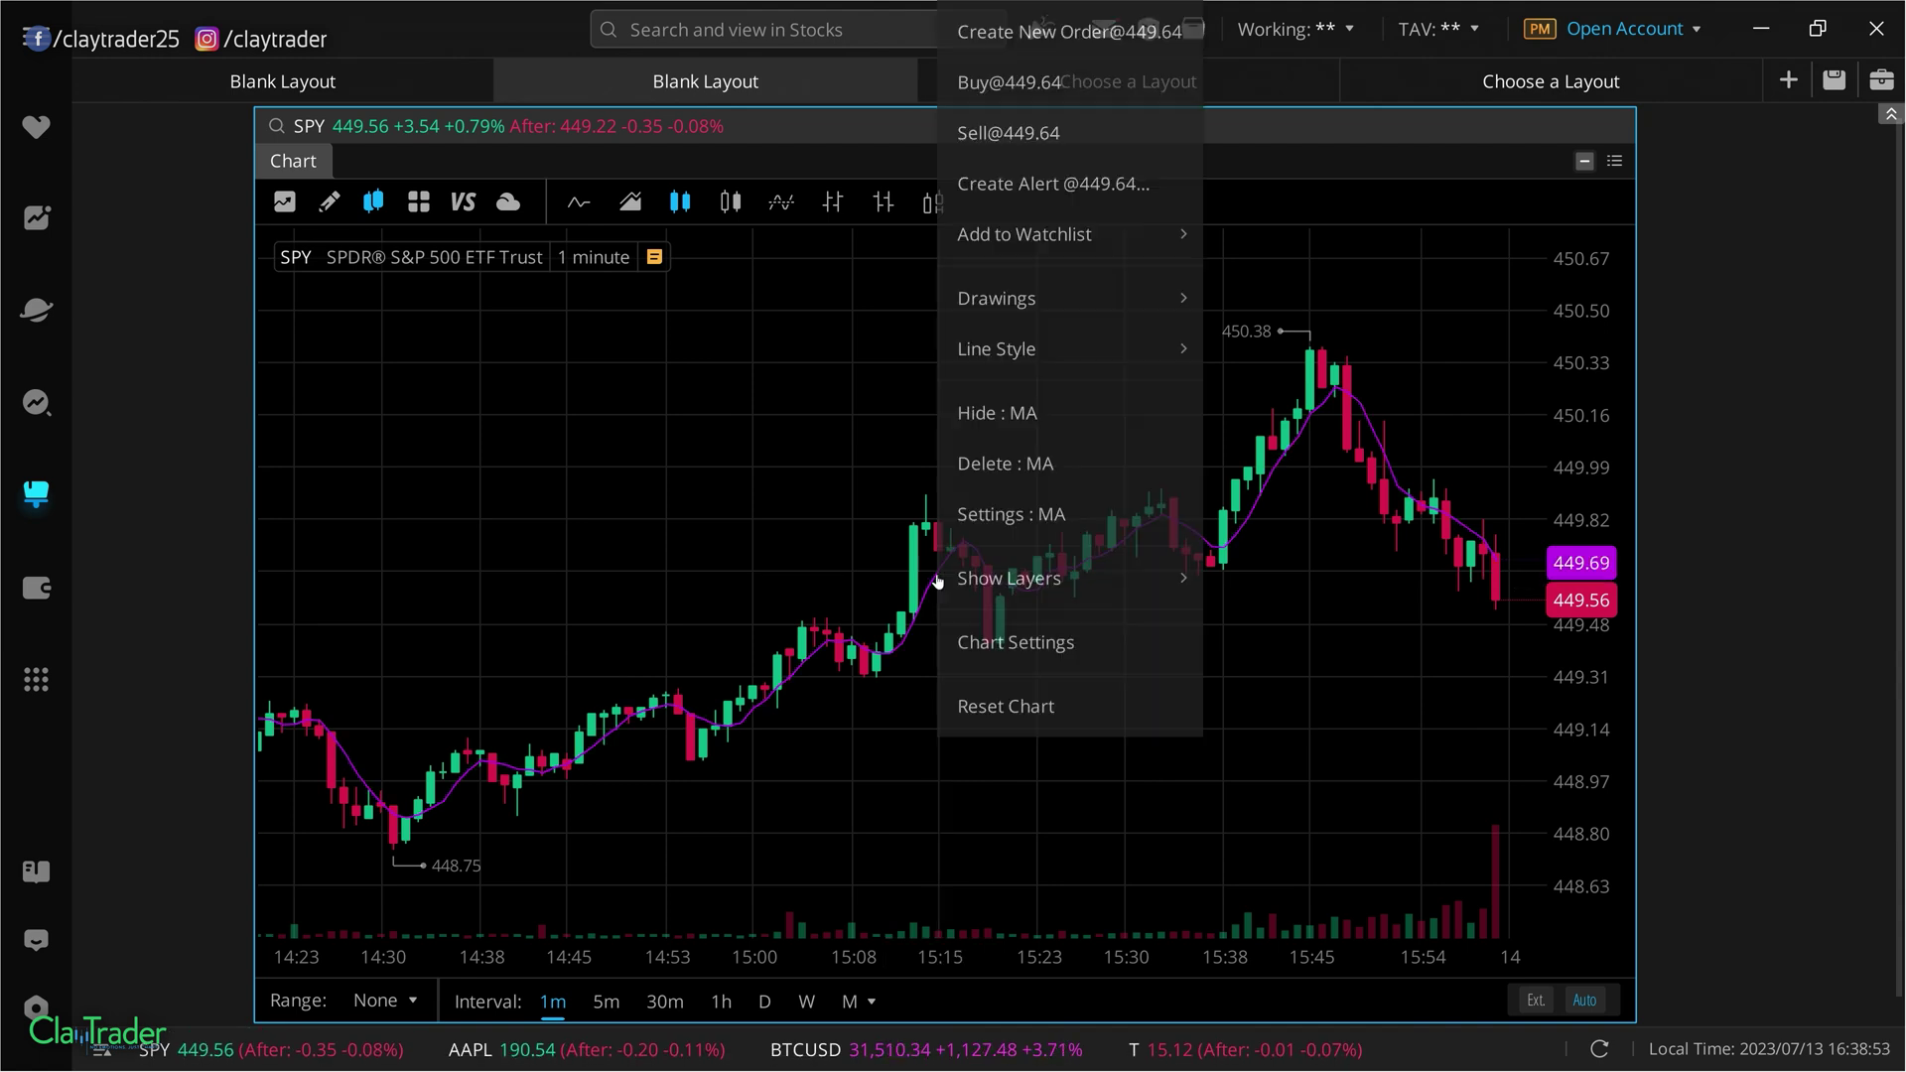
left_click(906, 601)
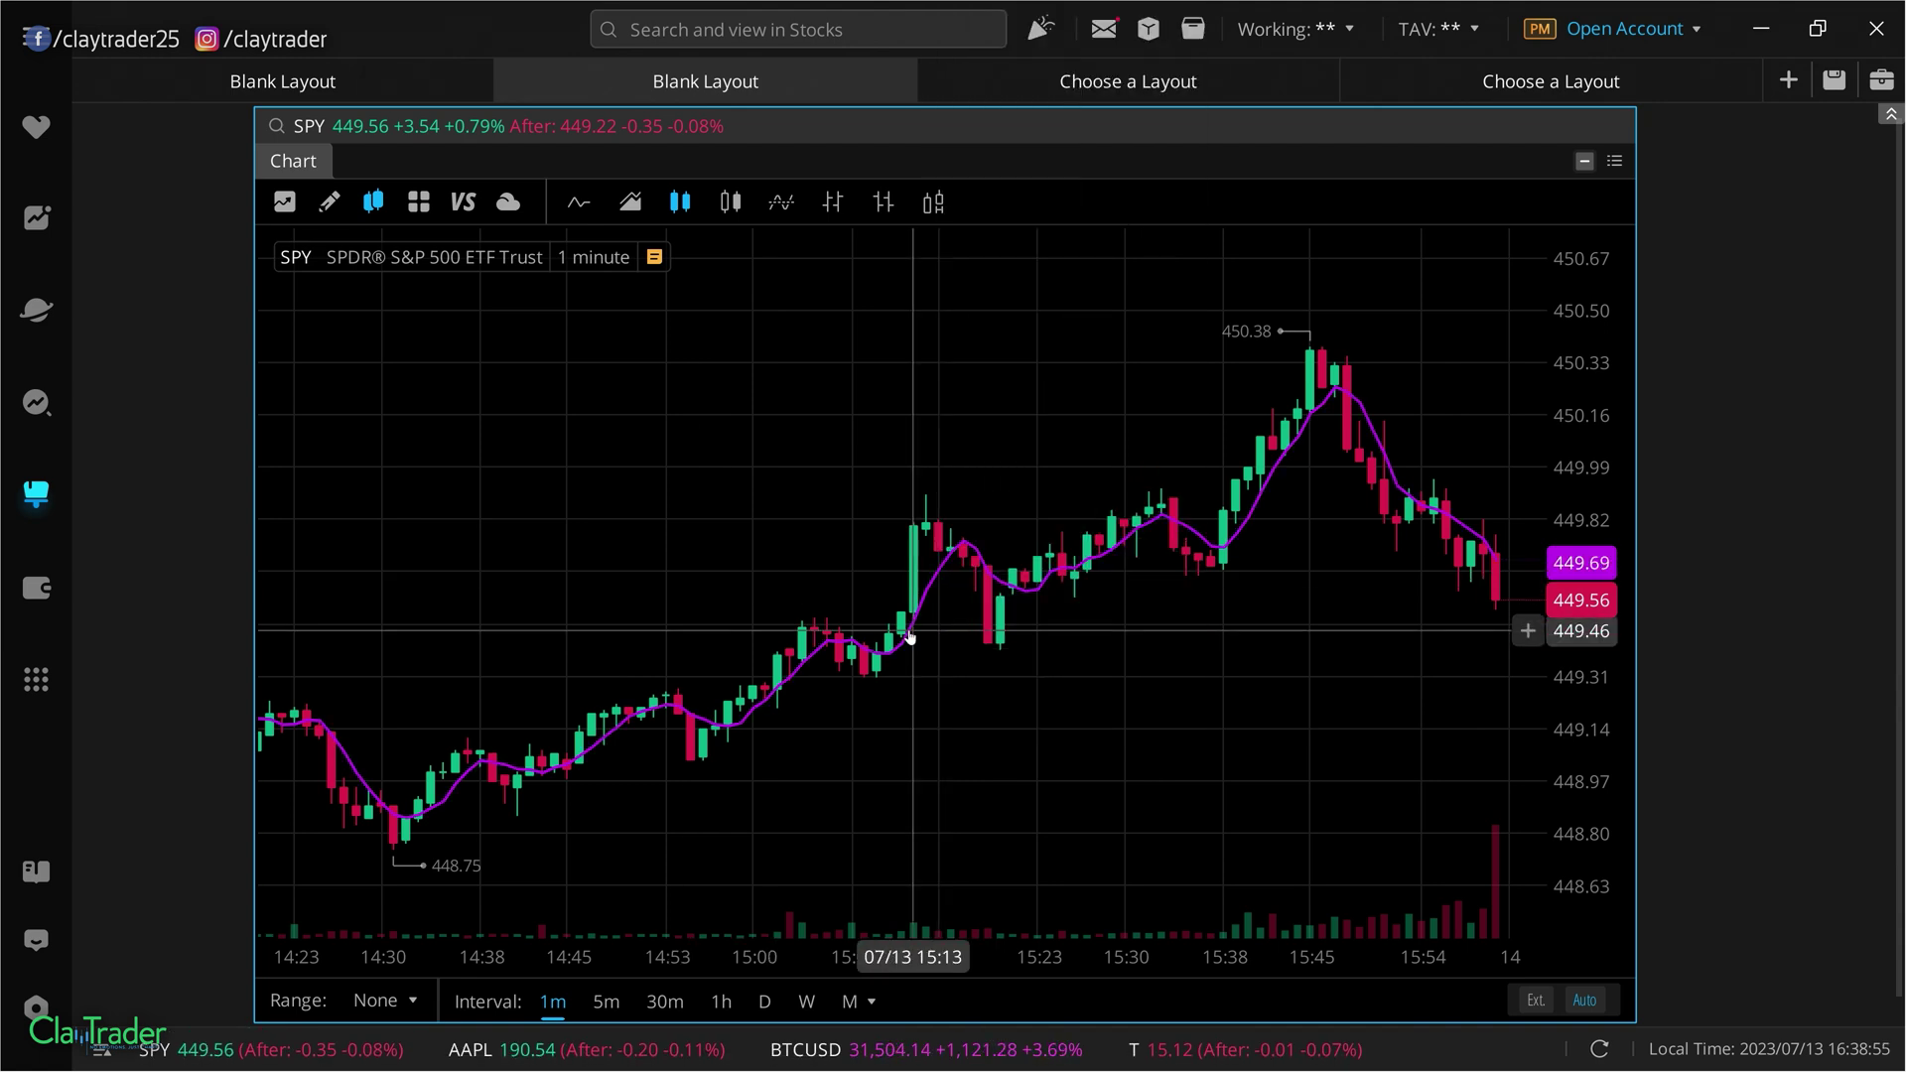
right_click(927, 595)
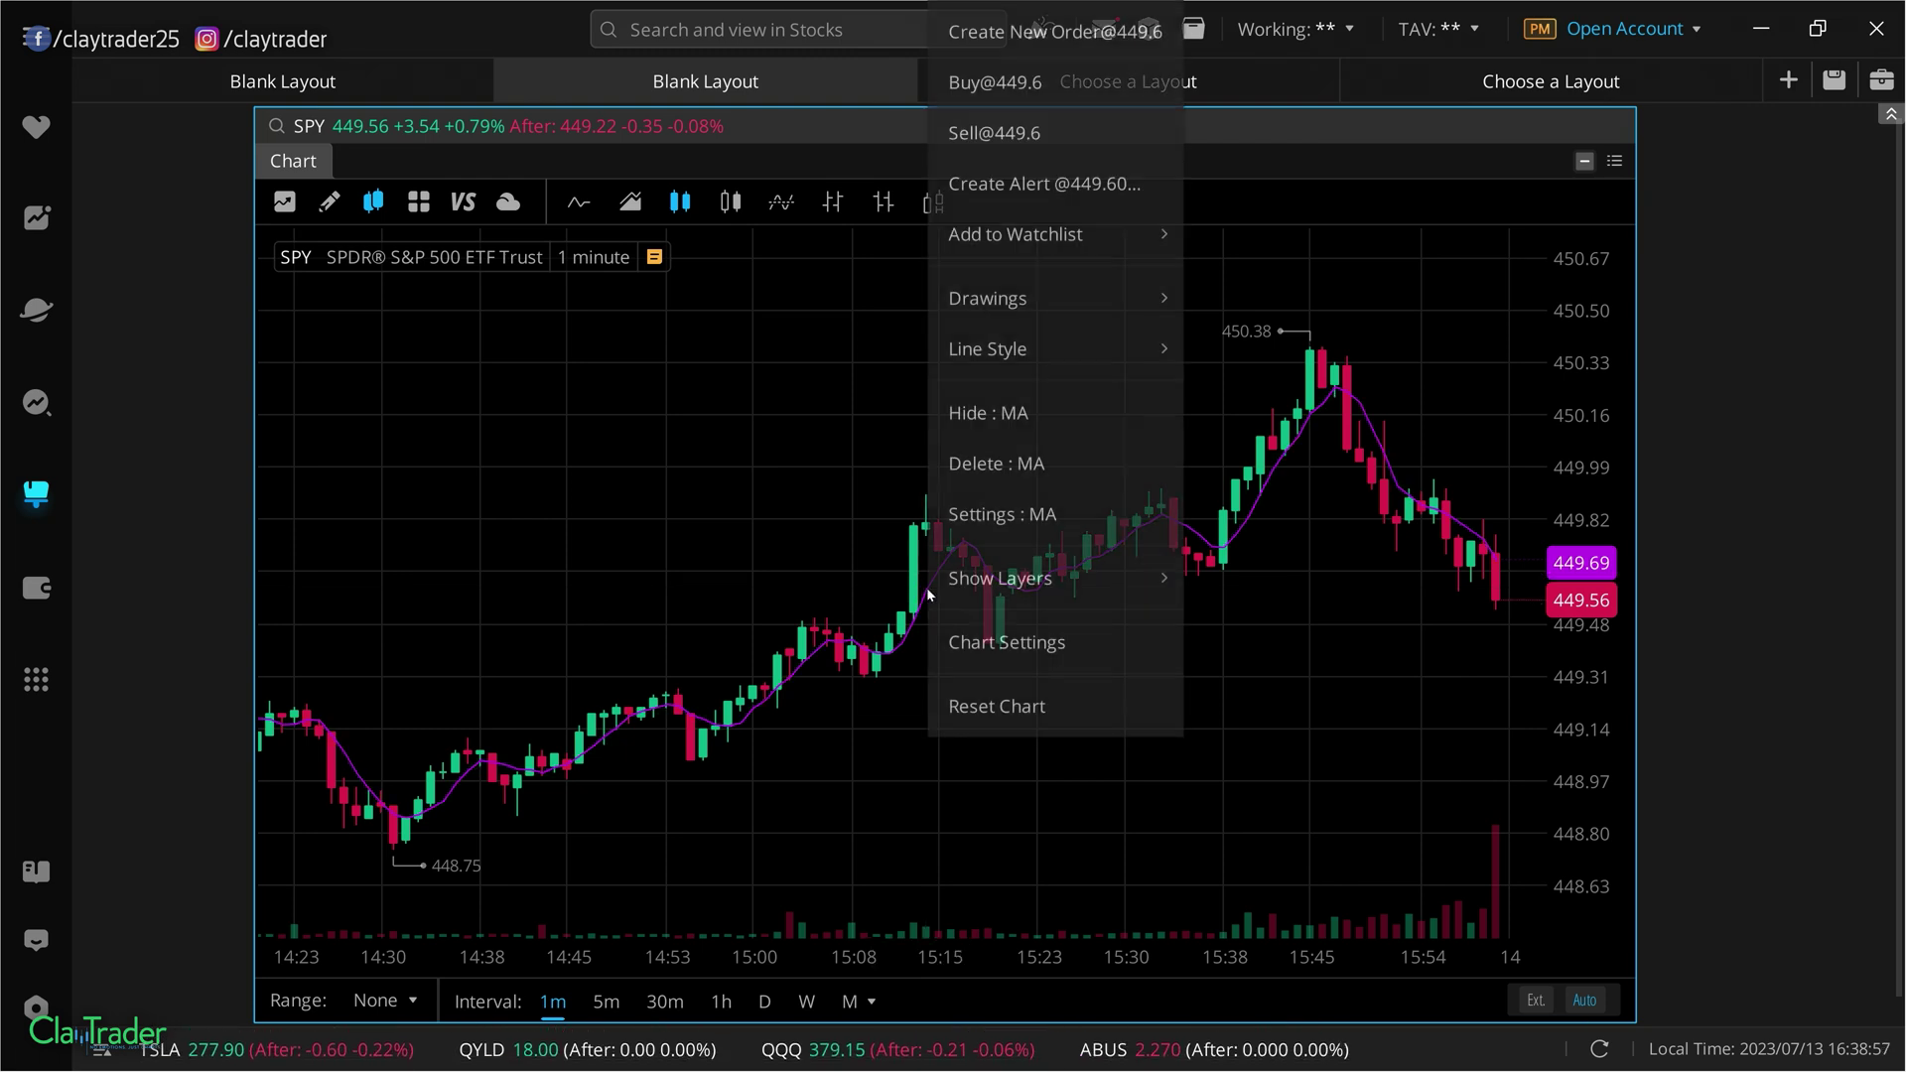
left_click(997, 464)
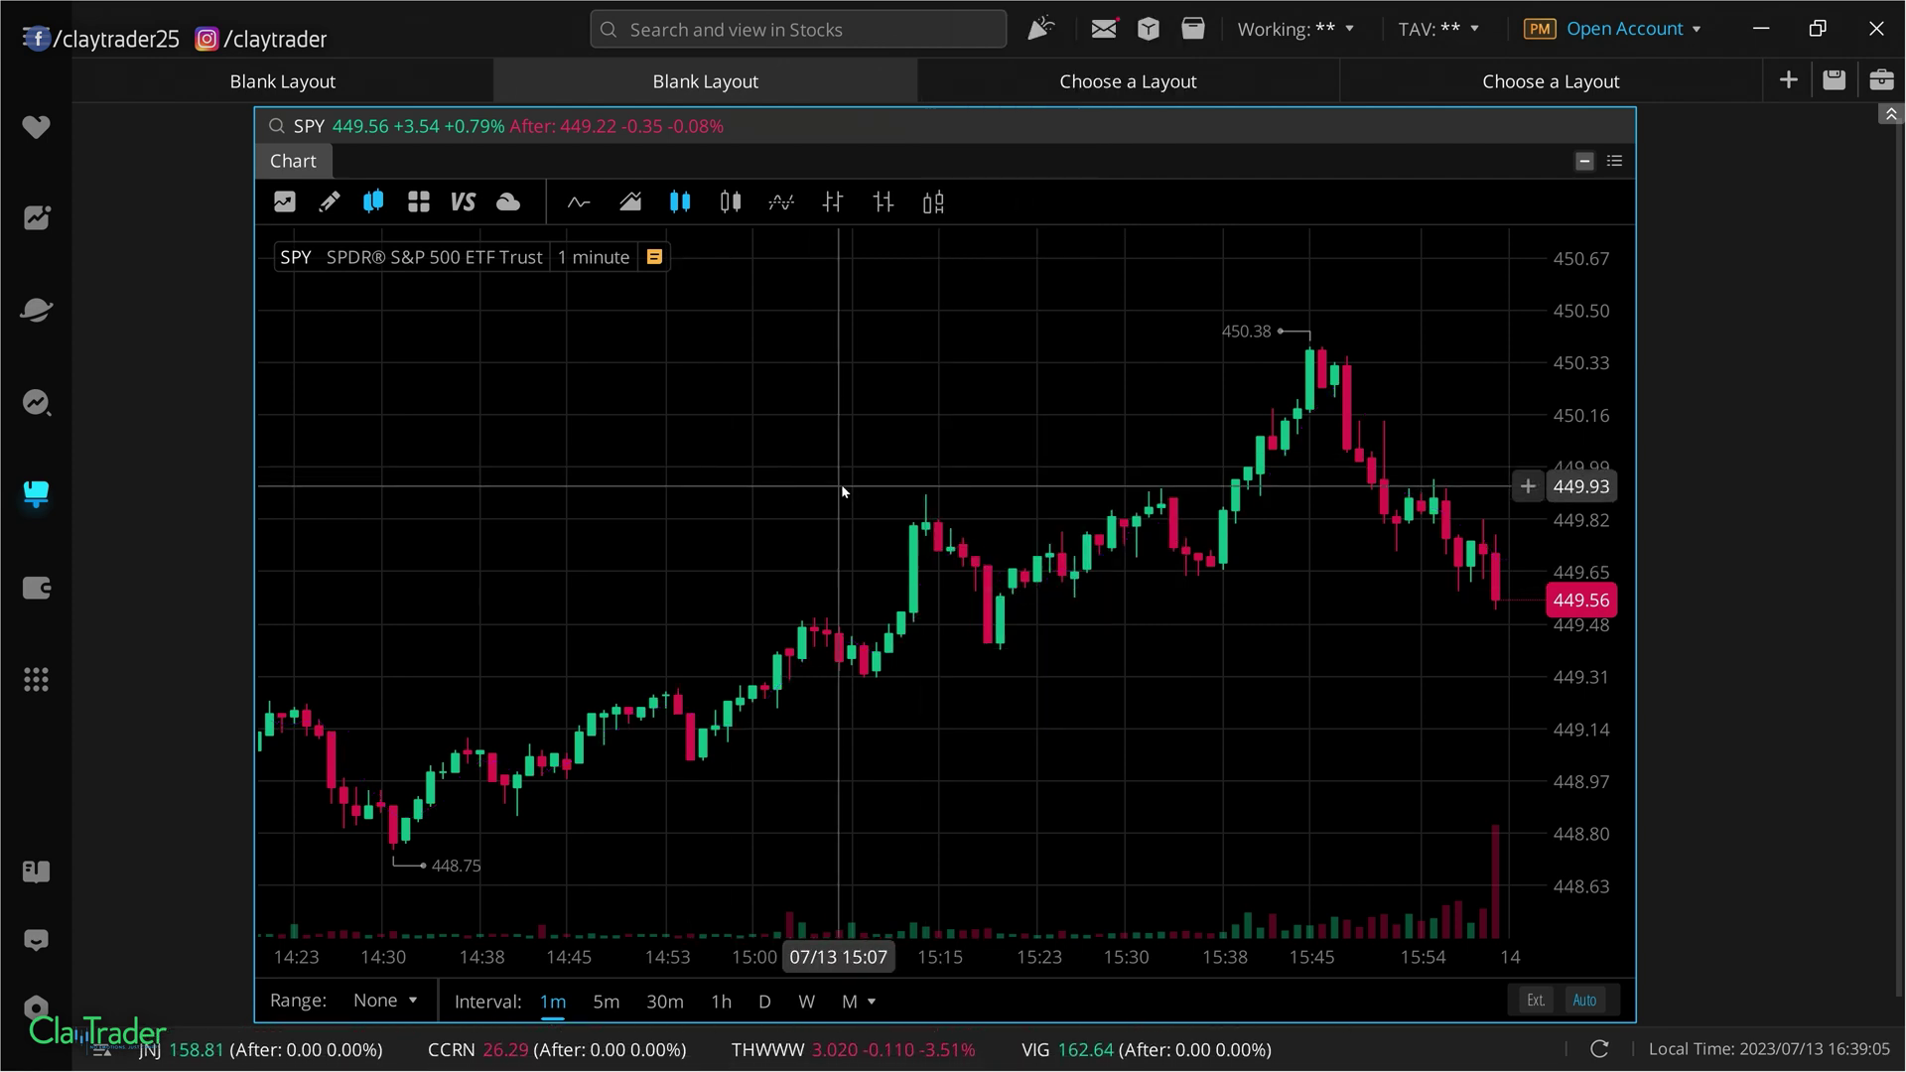
left_click_drag(908, 457, 817, 425)
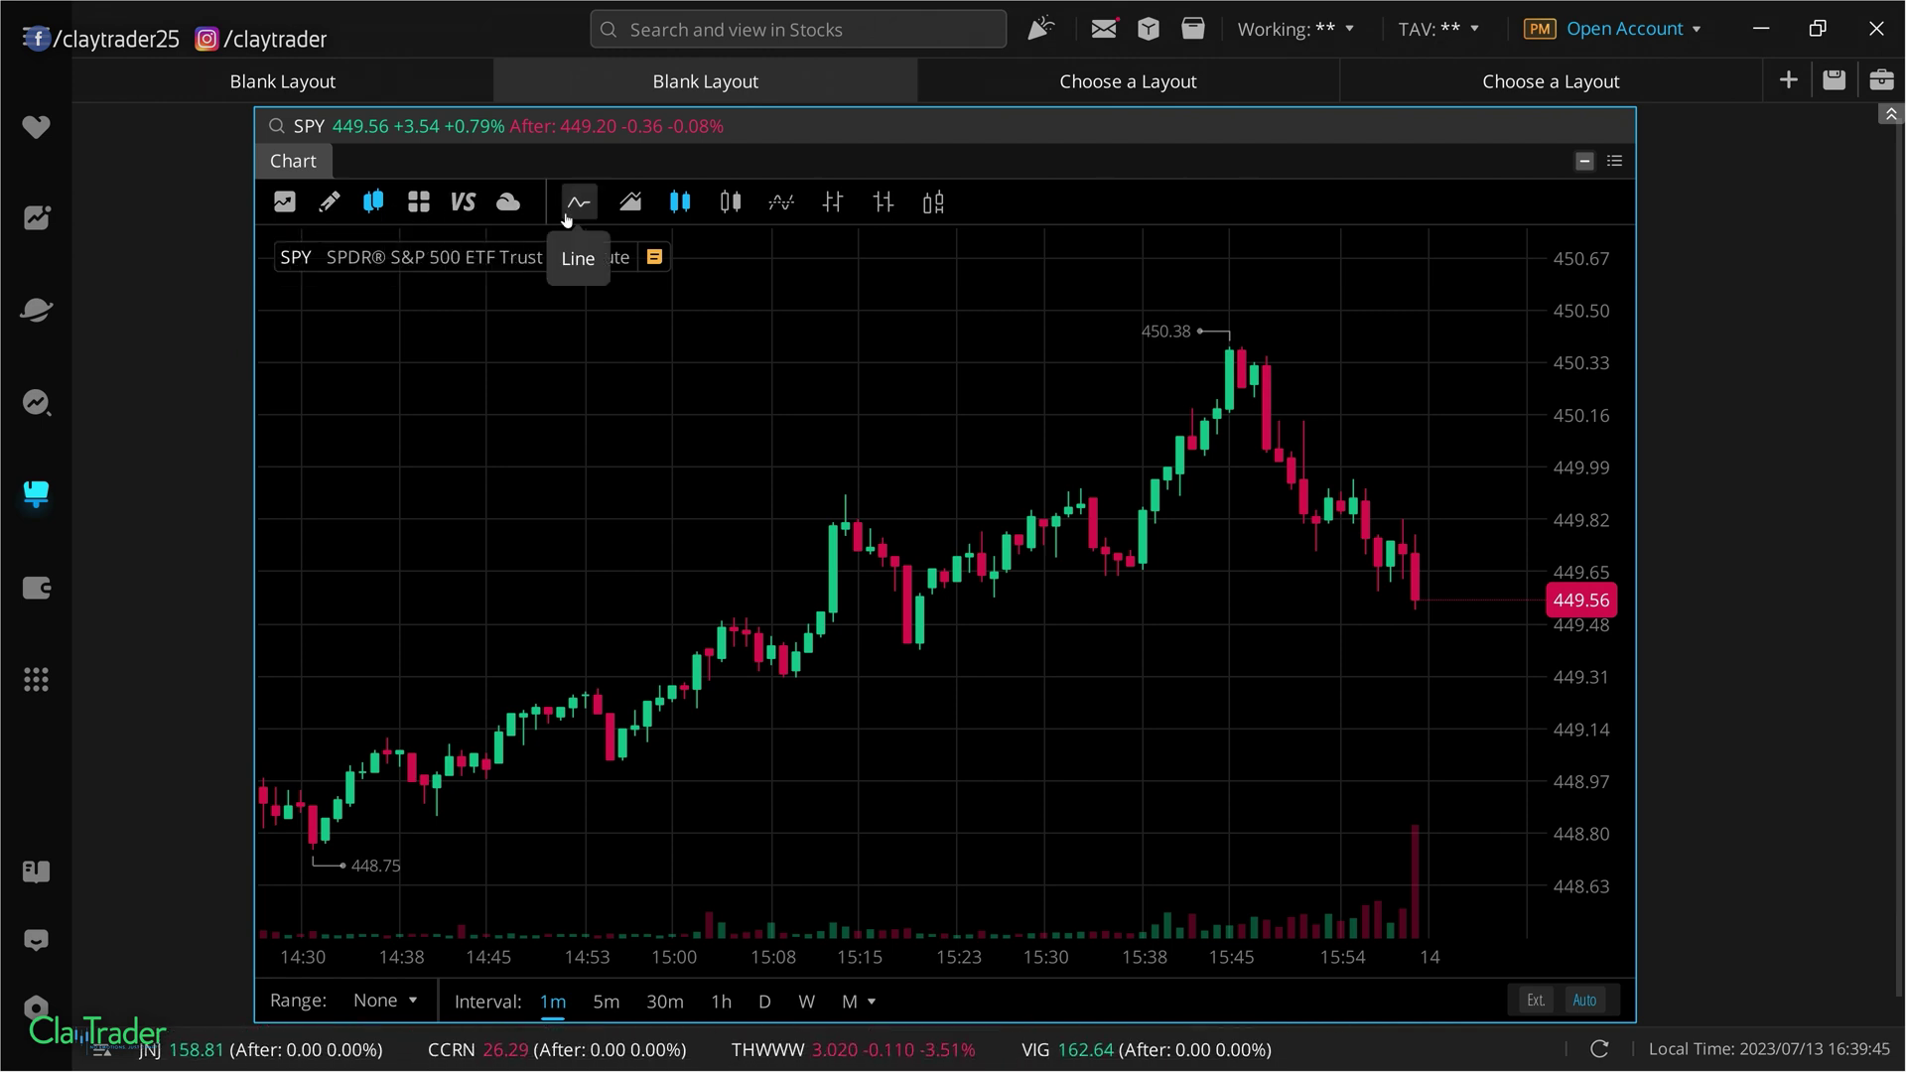
left_click(282, 202)
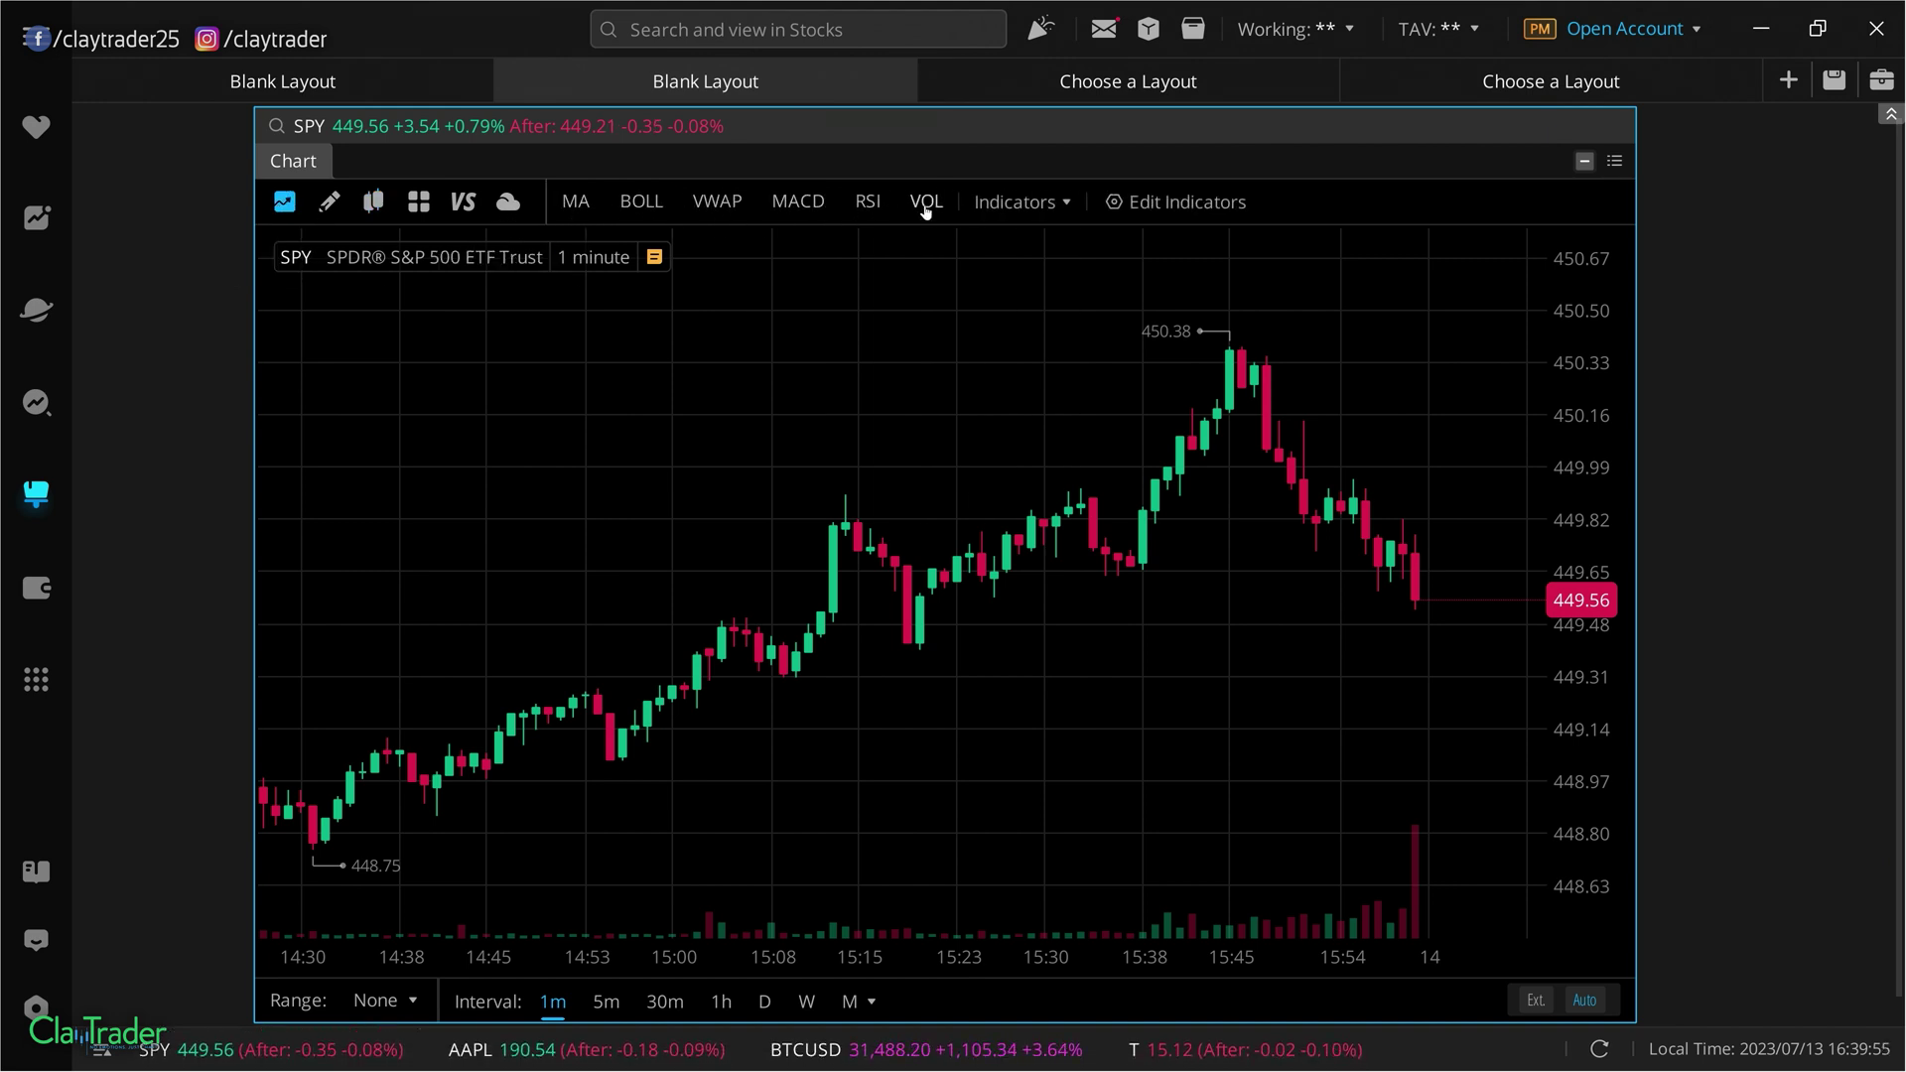
- Browse the full indicator list without choosing, then add VWAP to the SPY chart
left_click(1042, 203)
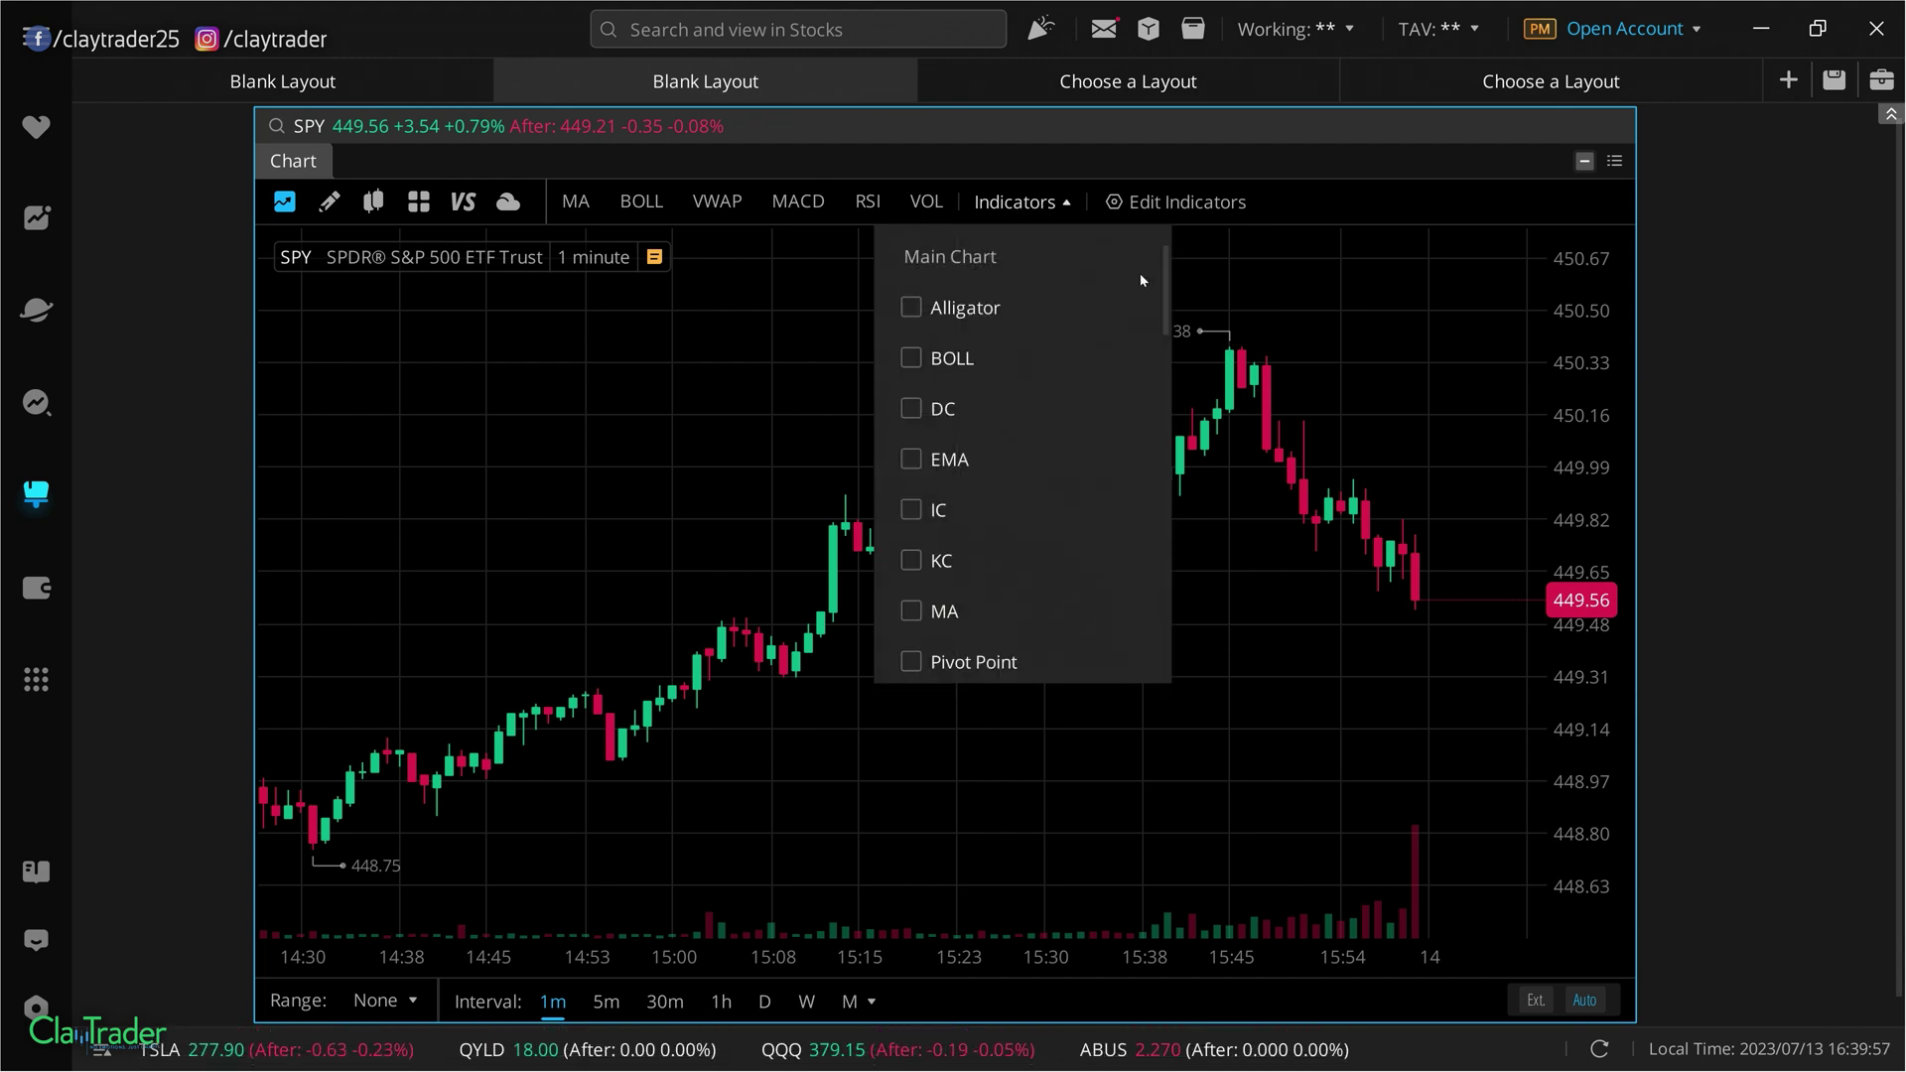
left_click_drag(1164, 294, 1173, 625)
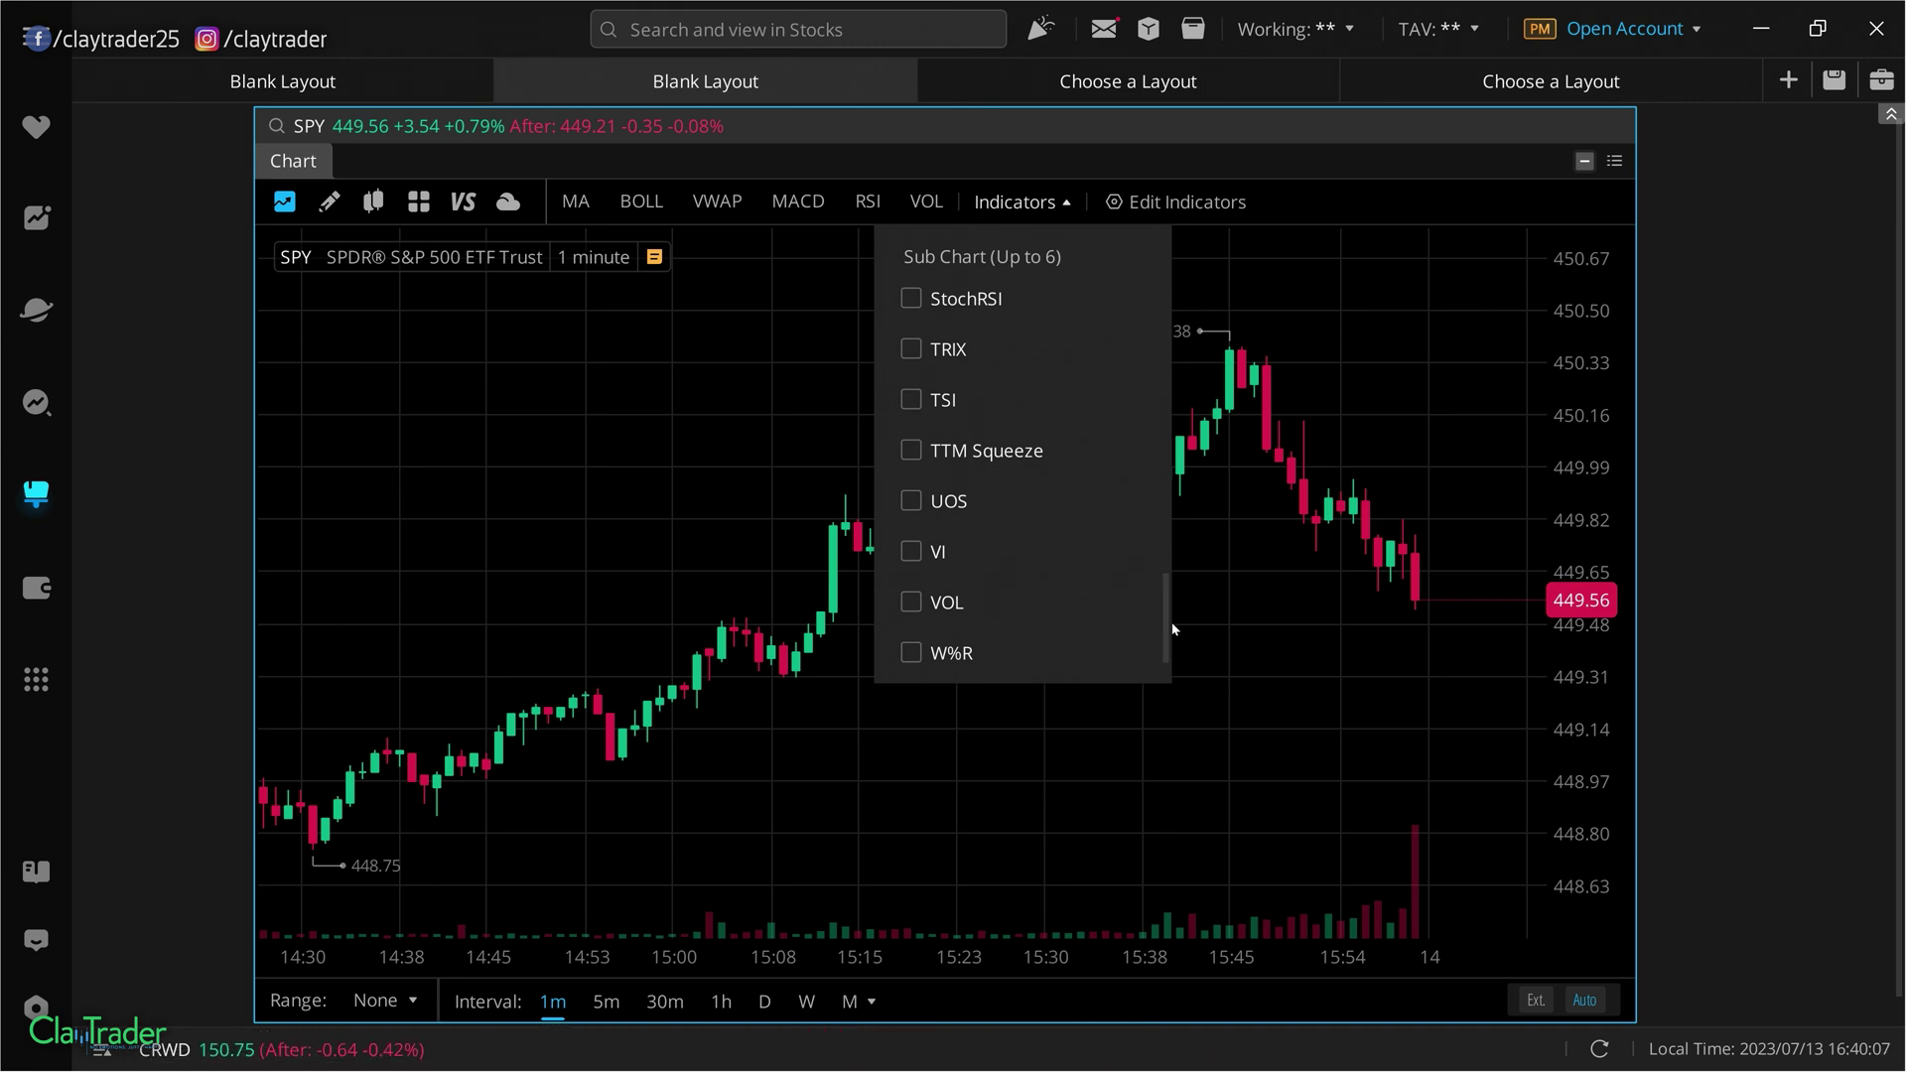
left_click_drag(1173, 624, 1173, 592)
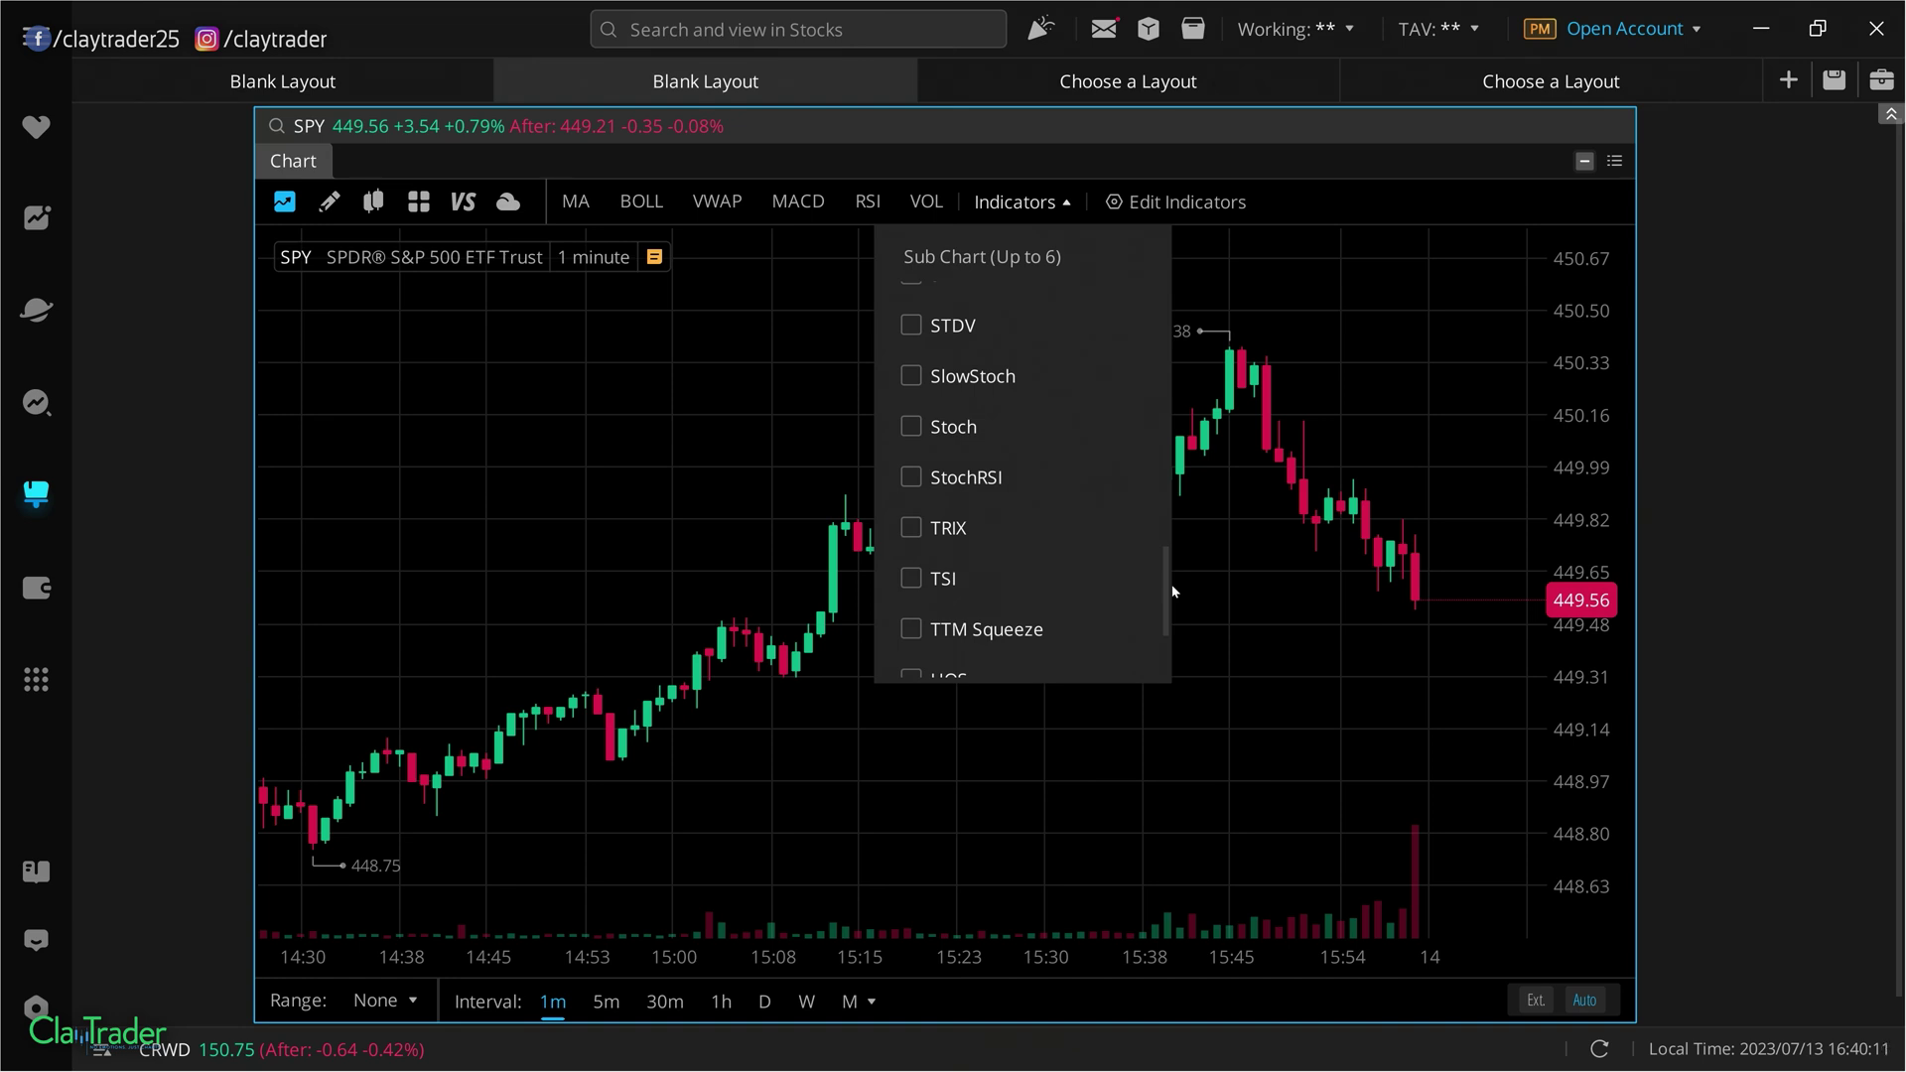
left_click_drag(1173, 592, 1153, 253)
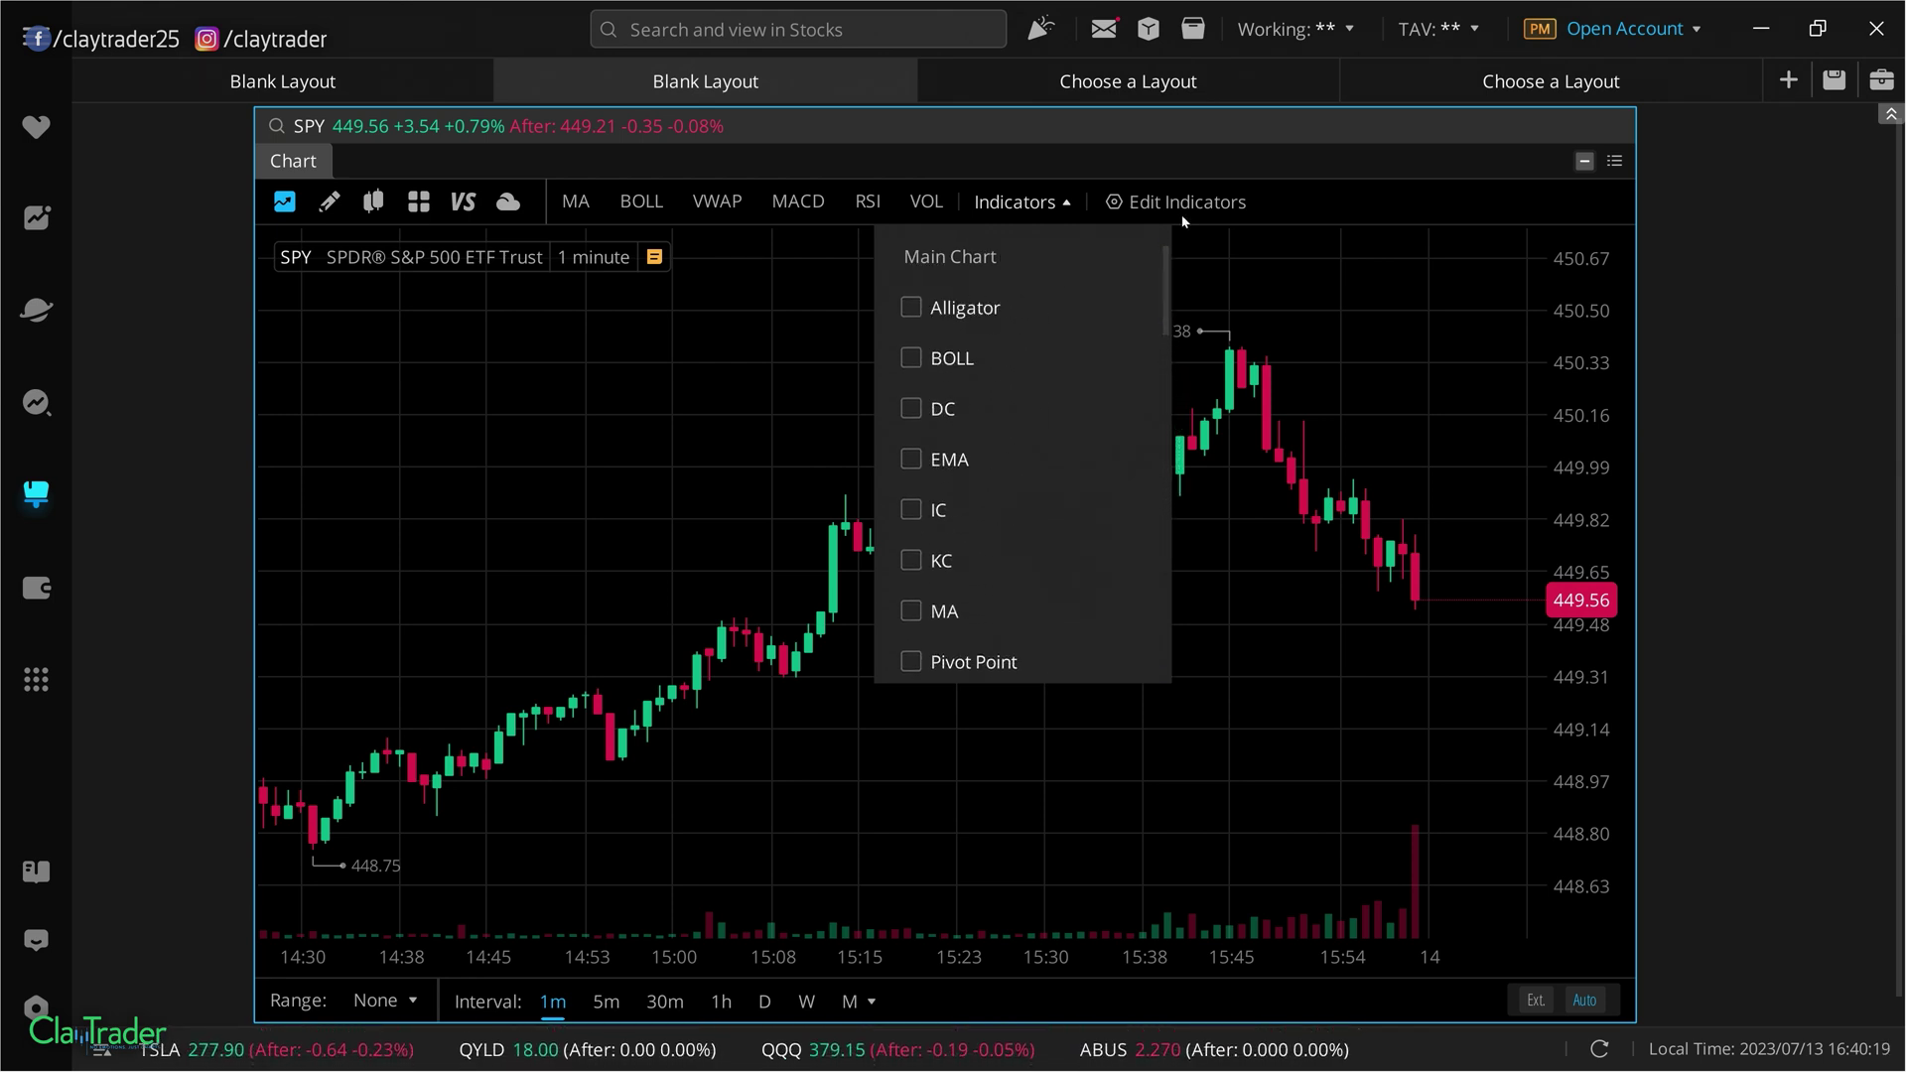
left_click(722, 356)
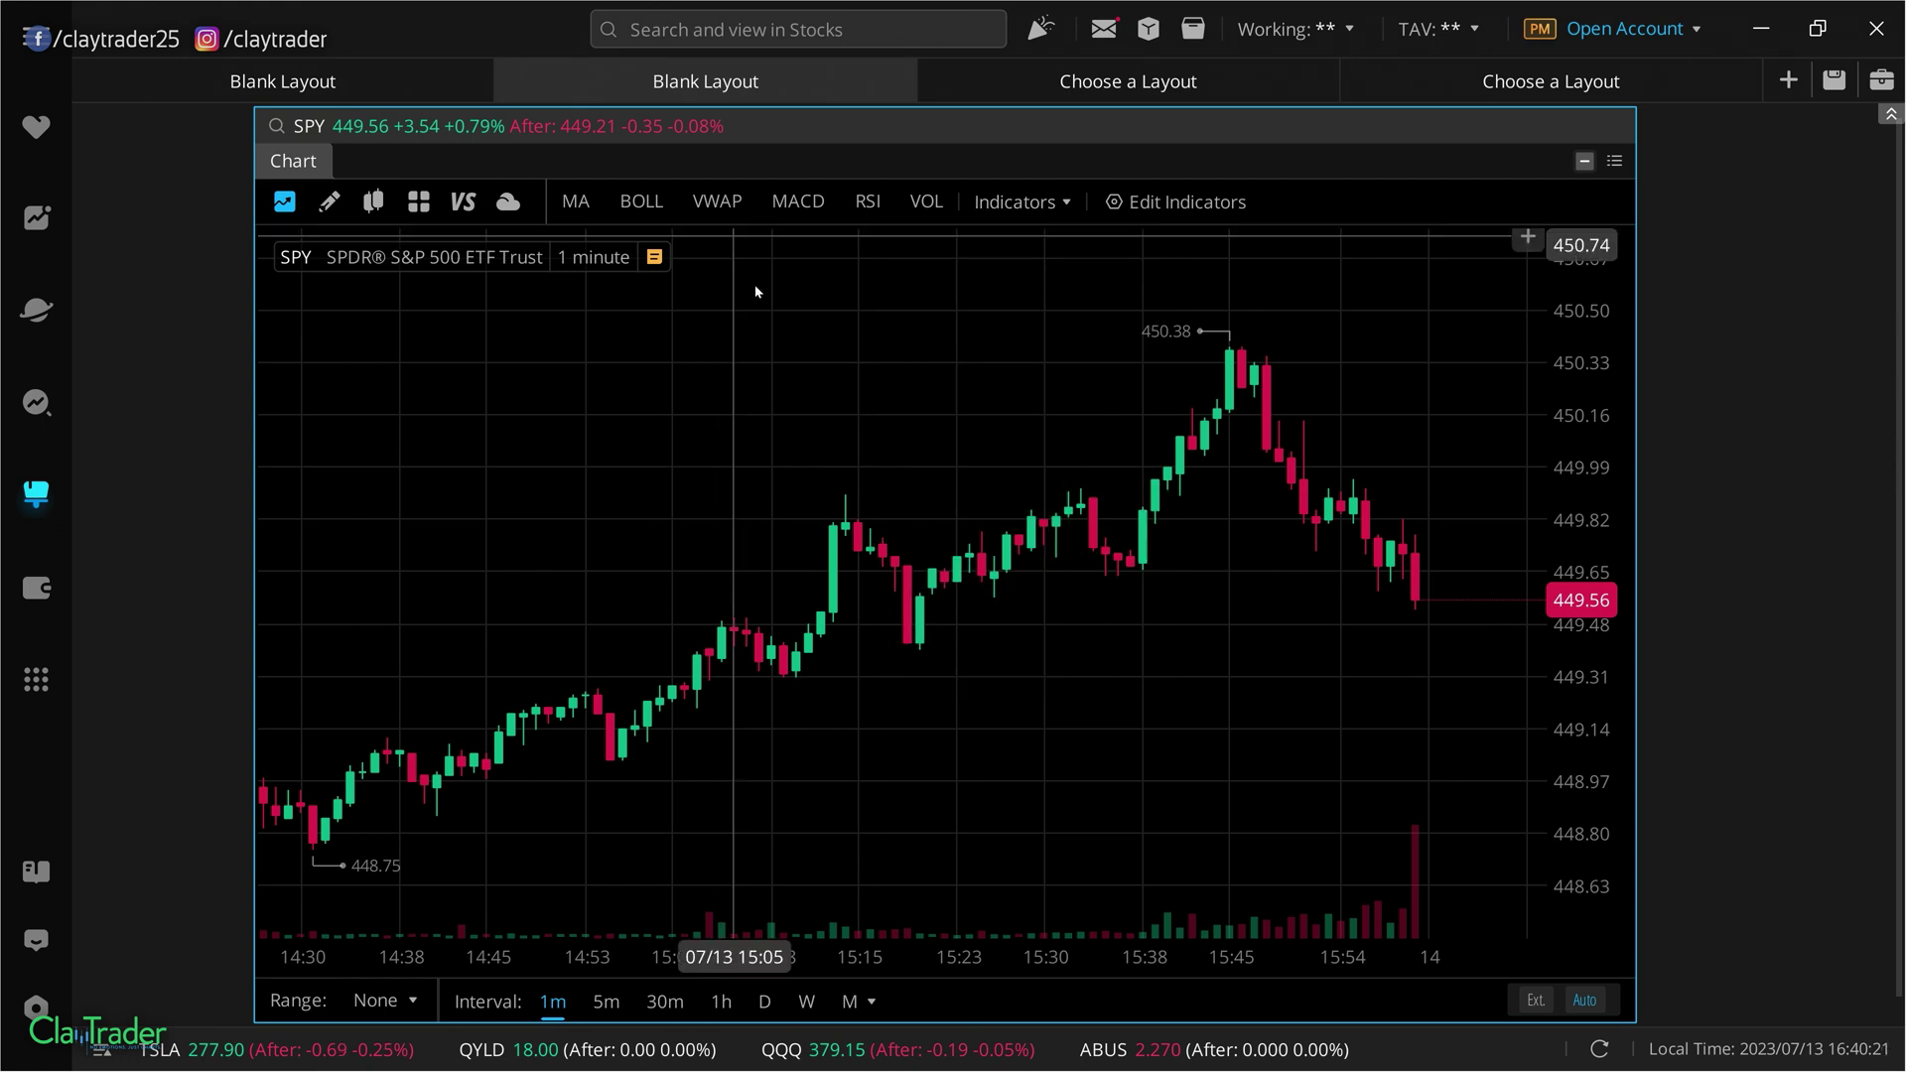
left_click(717, 205)
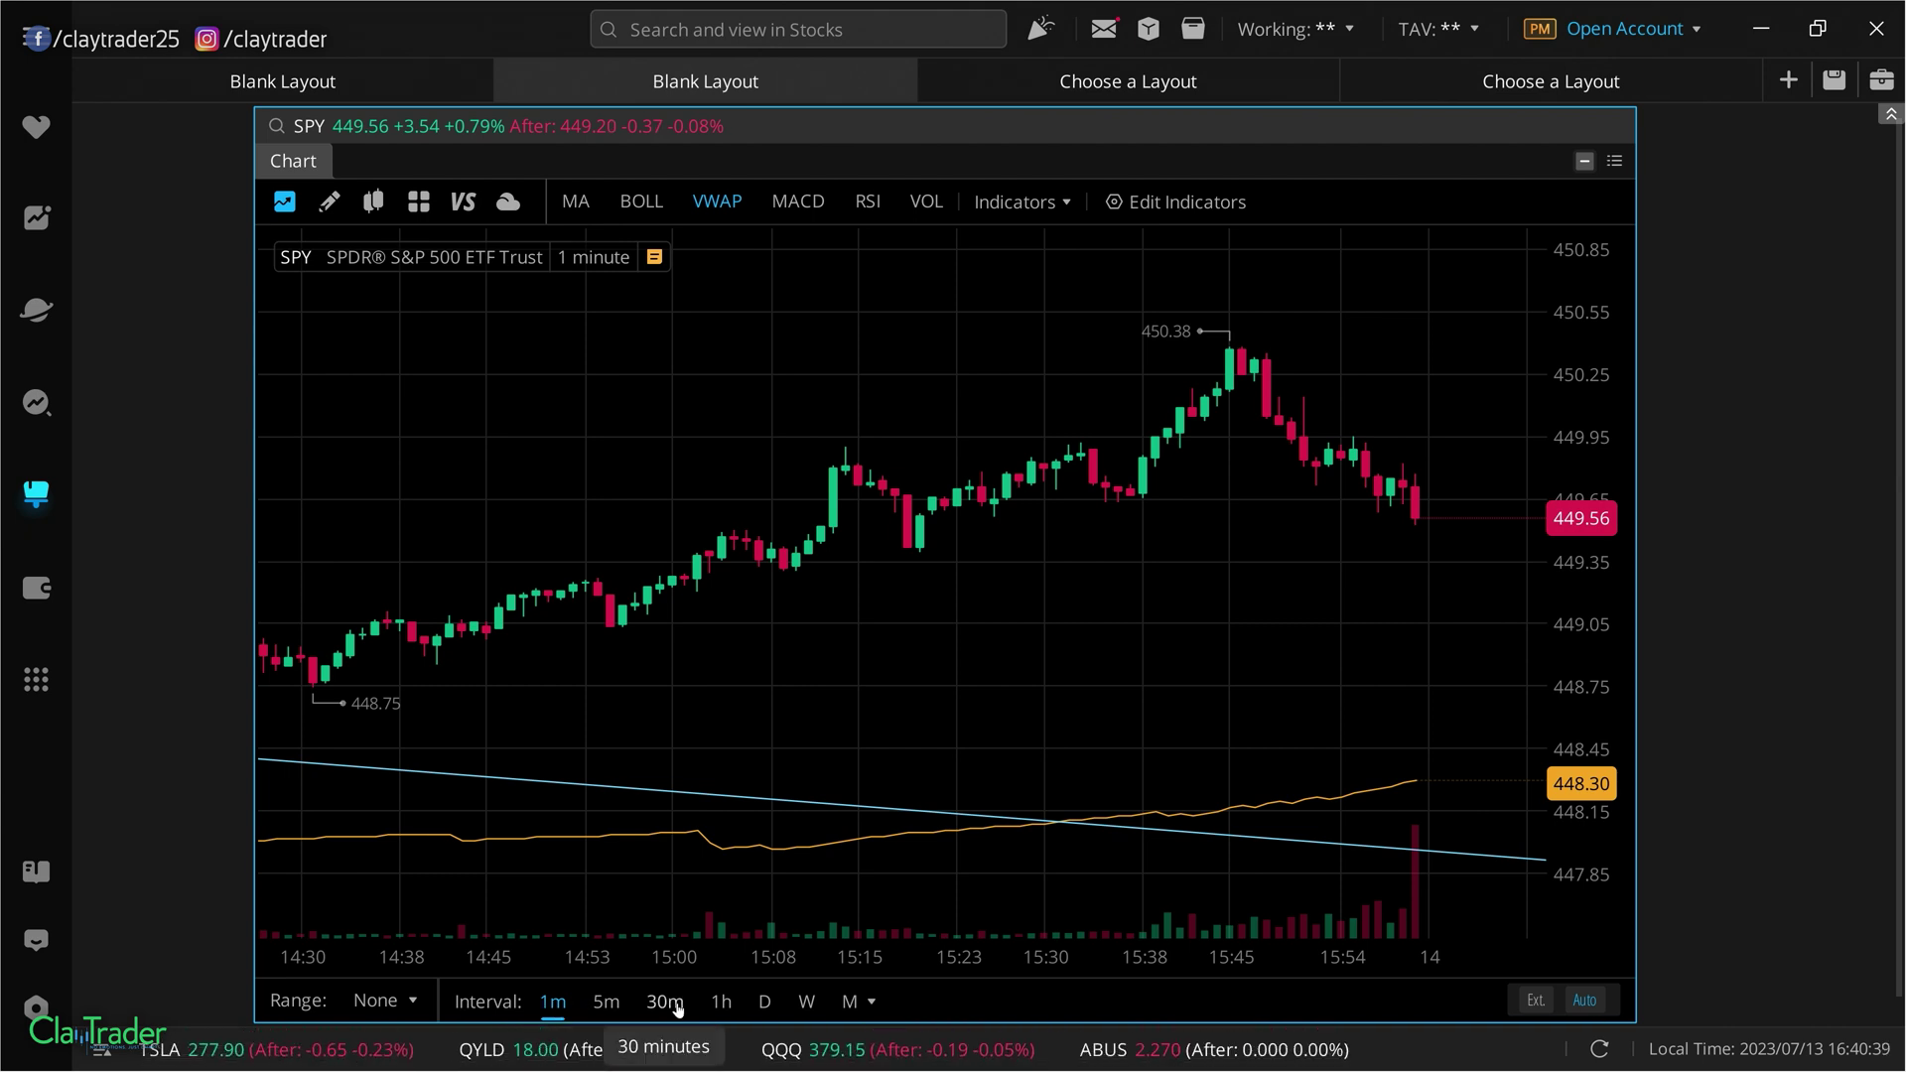
- Switch SPY to 5-minute candles via daily, and delete the blue trendline
left_click(764, 1002)
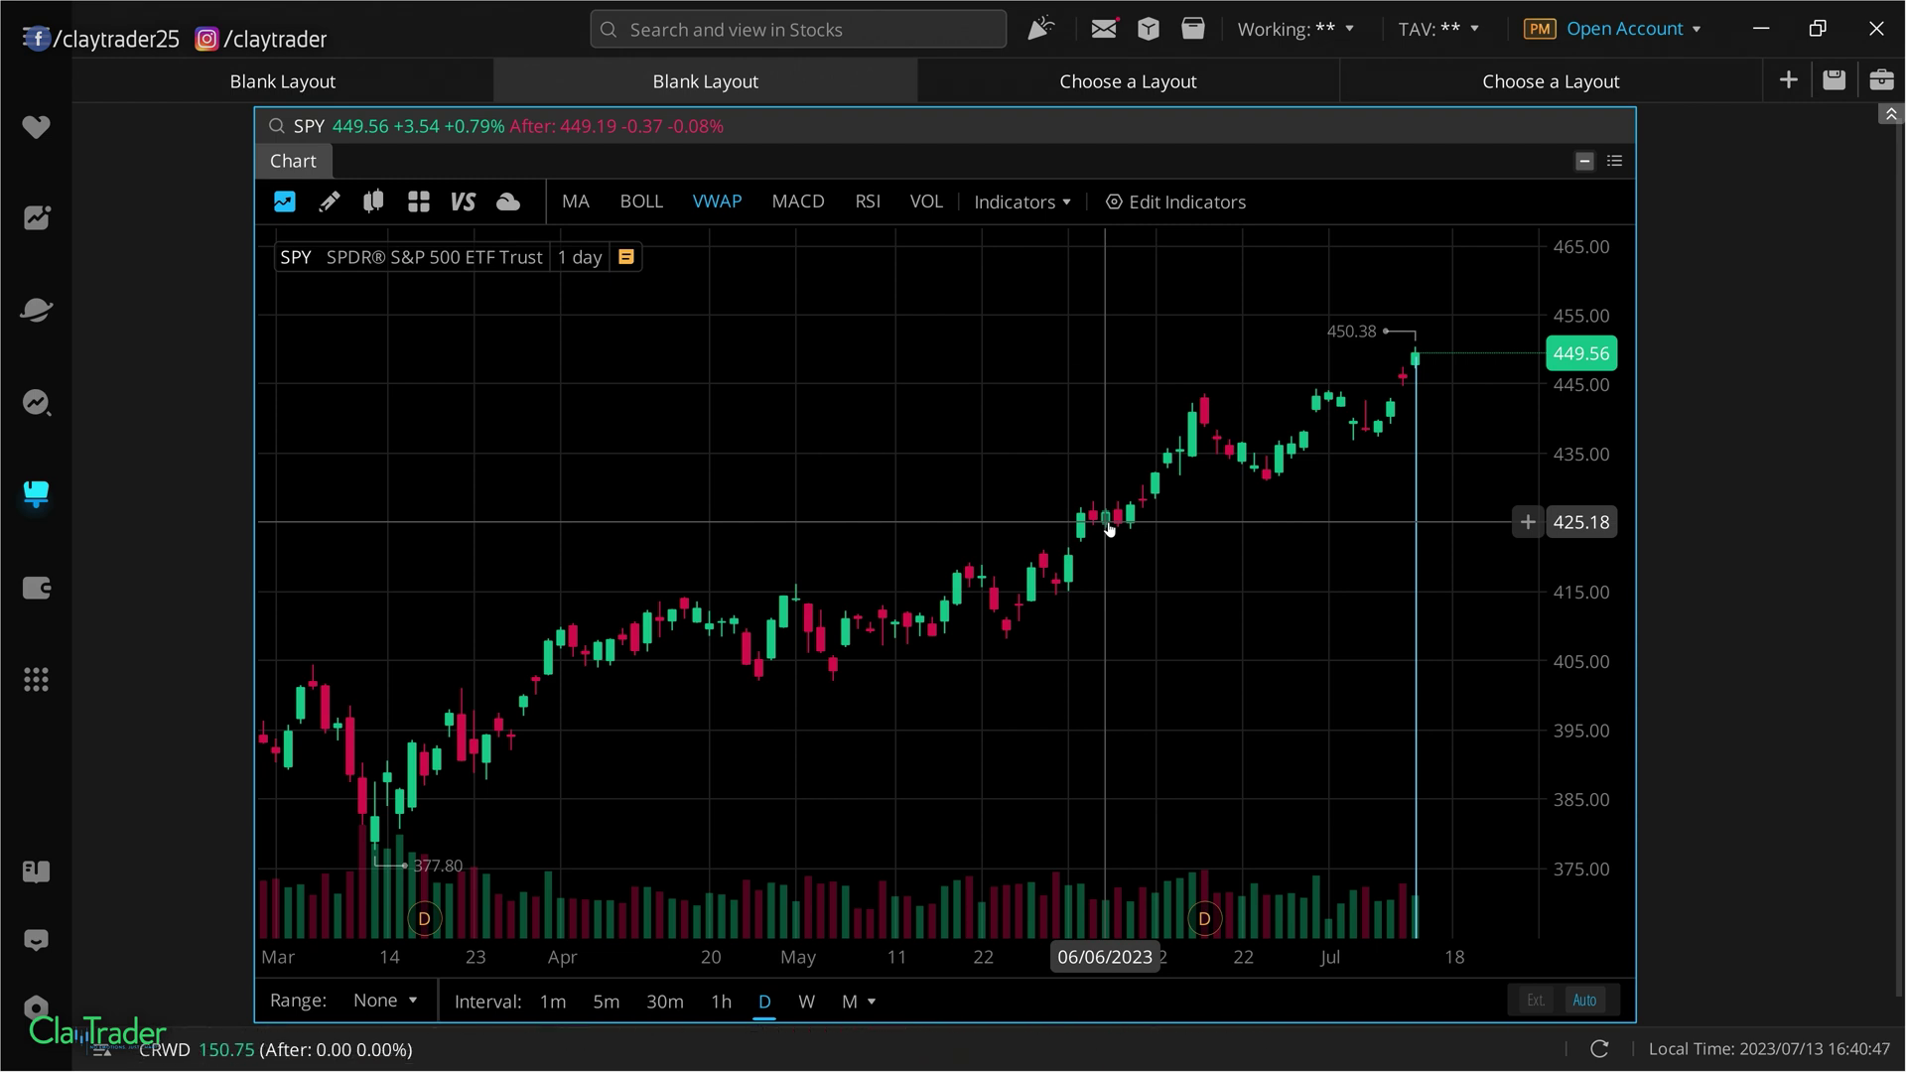
left_click(605, 1001)
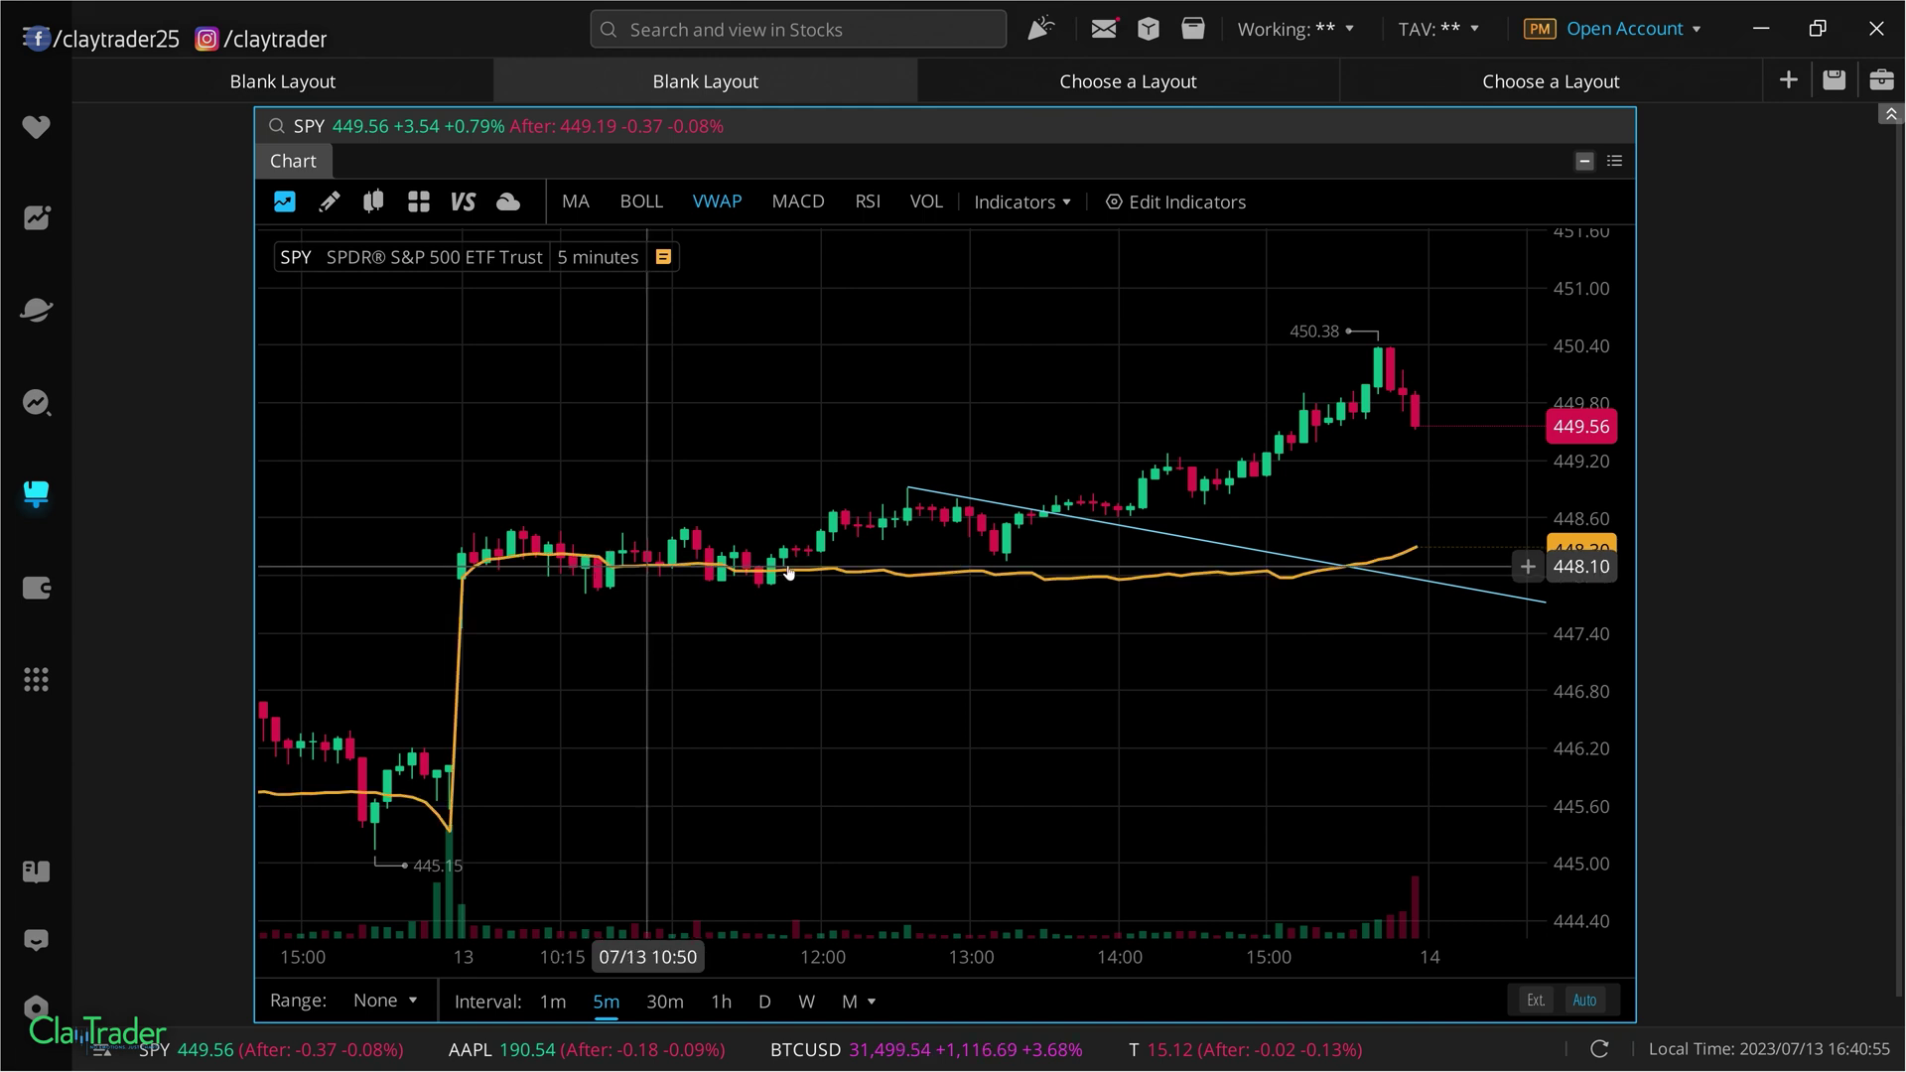
left_click(983, 502)
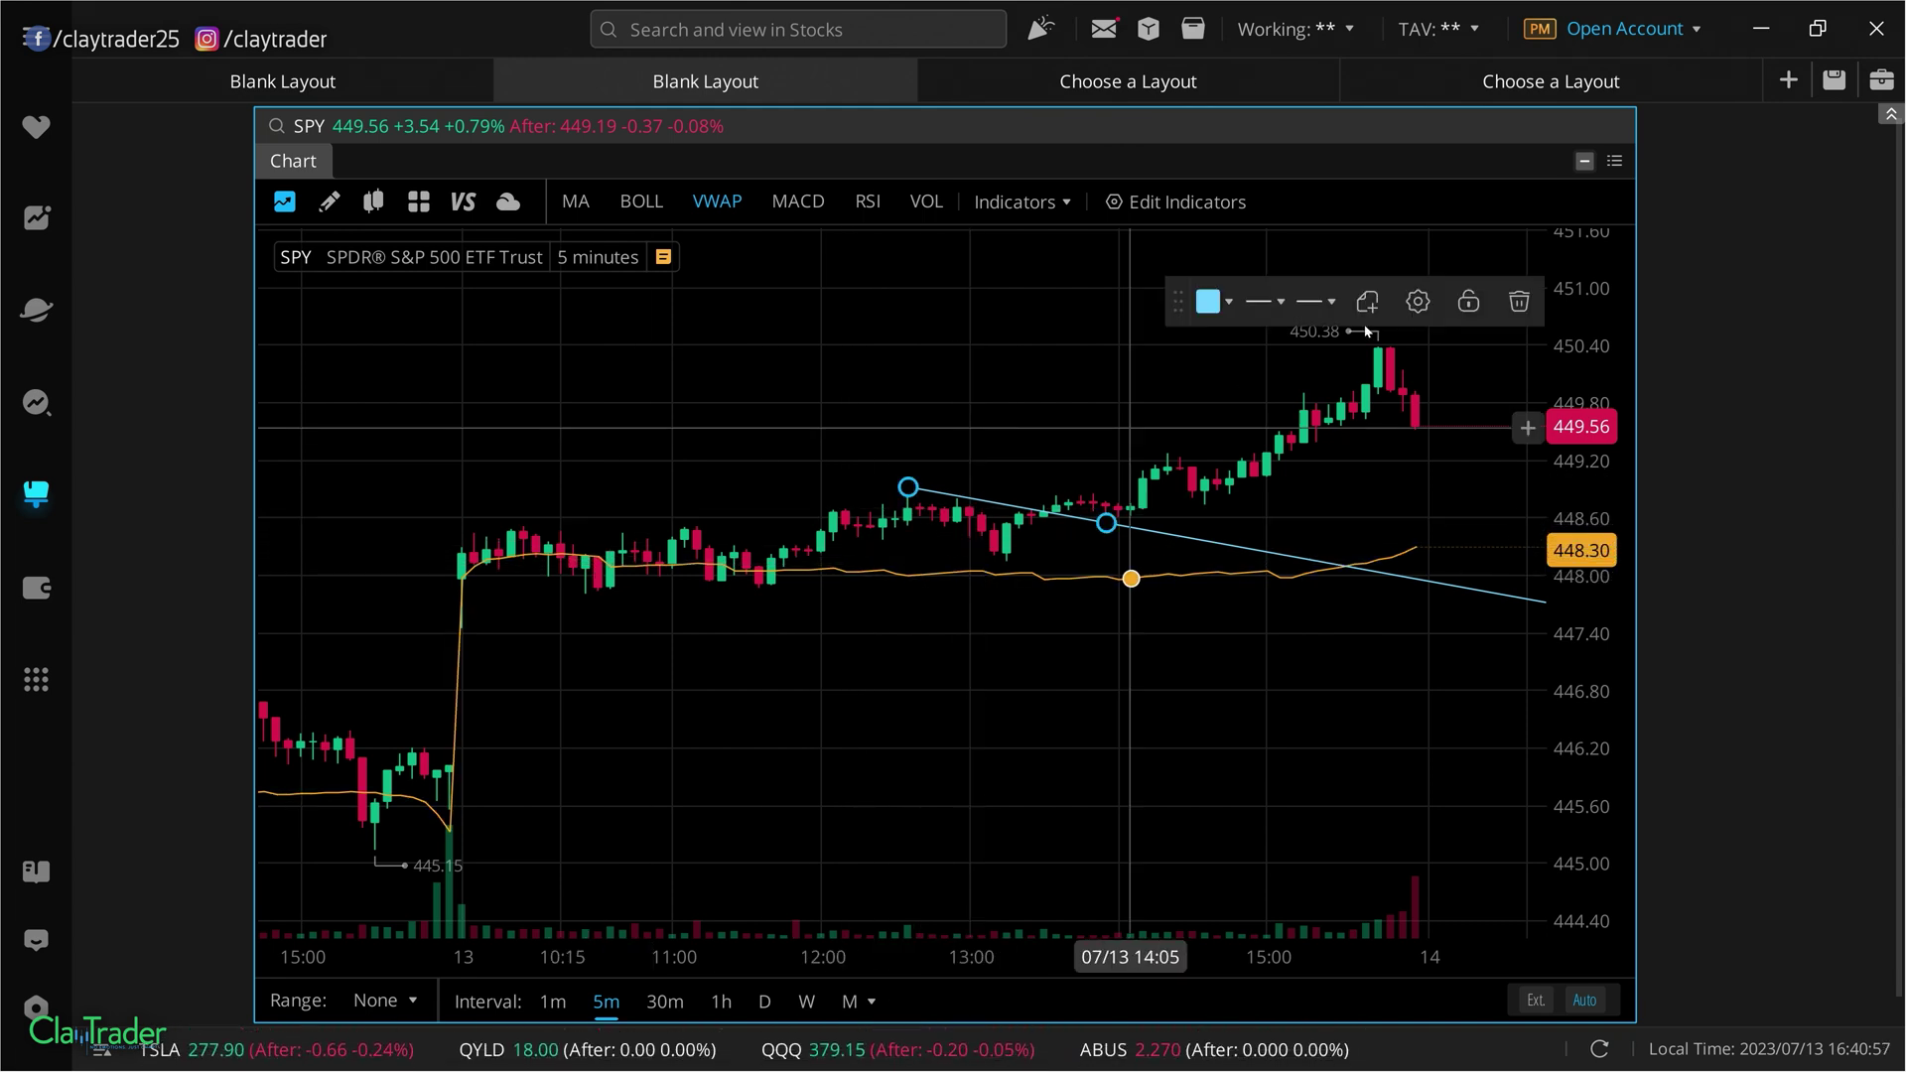
left_click(1519, 302)
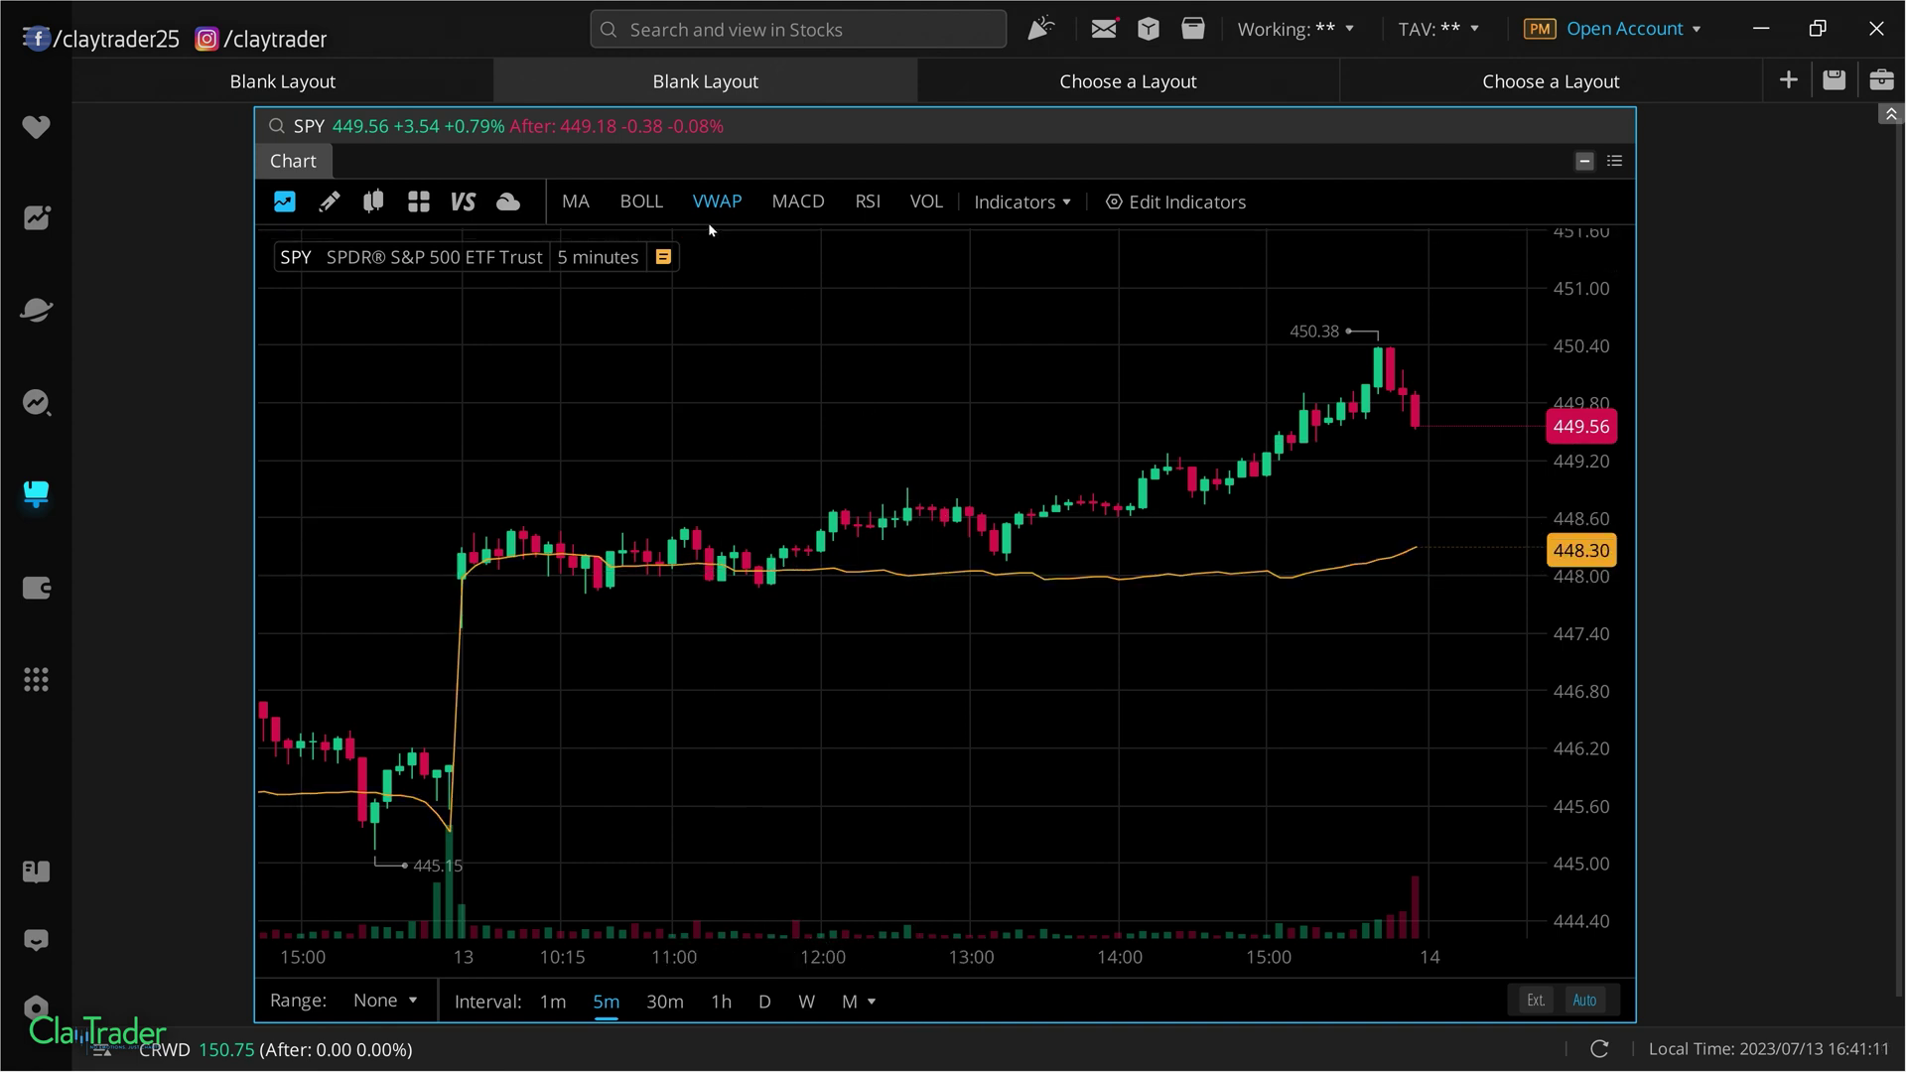
- Add a moving average line to the 5-minute chart and bring up its options
left_click(576, 201)
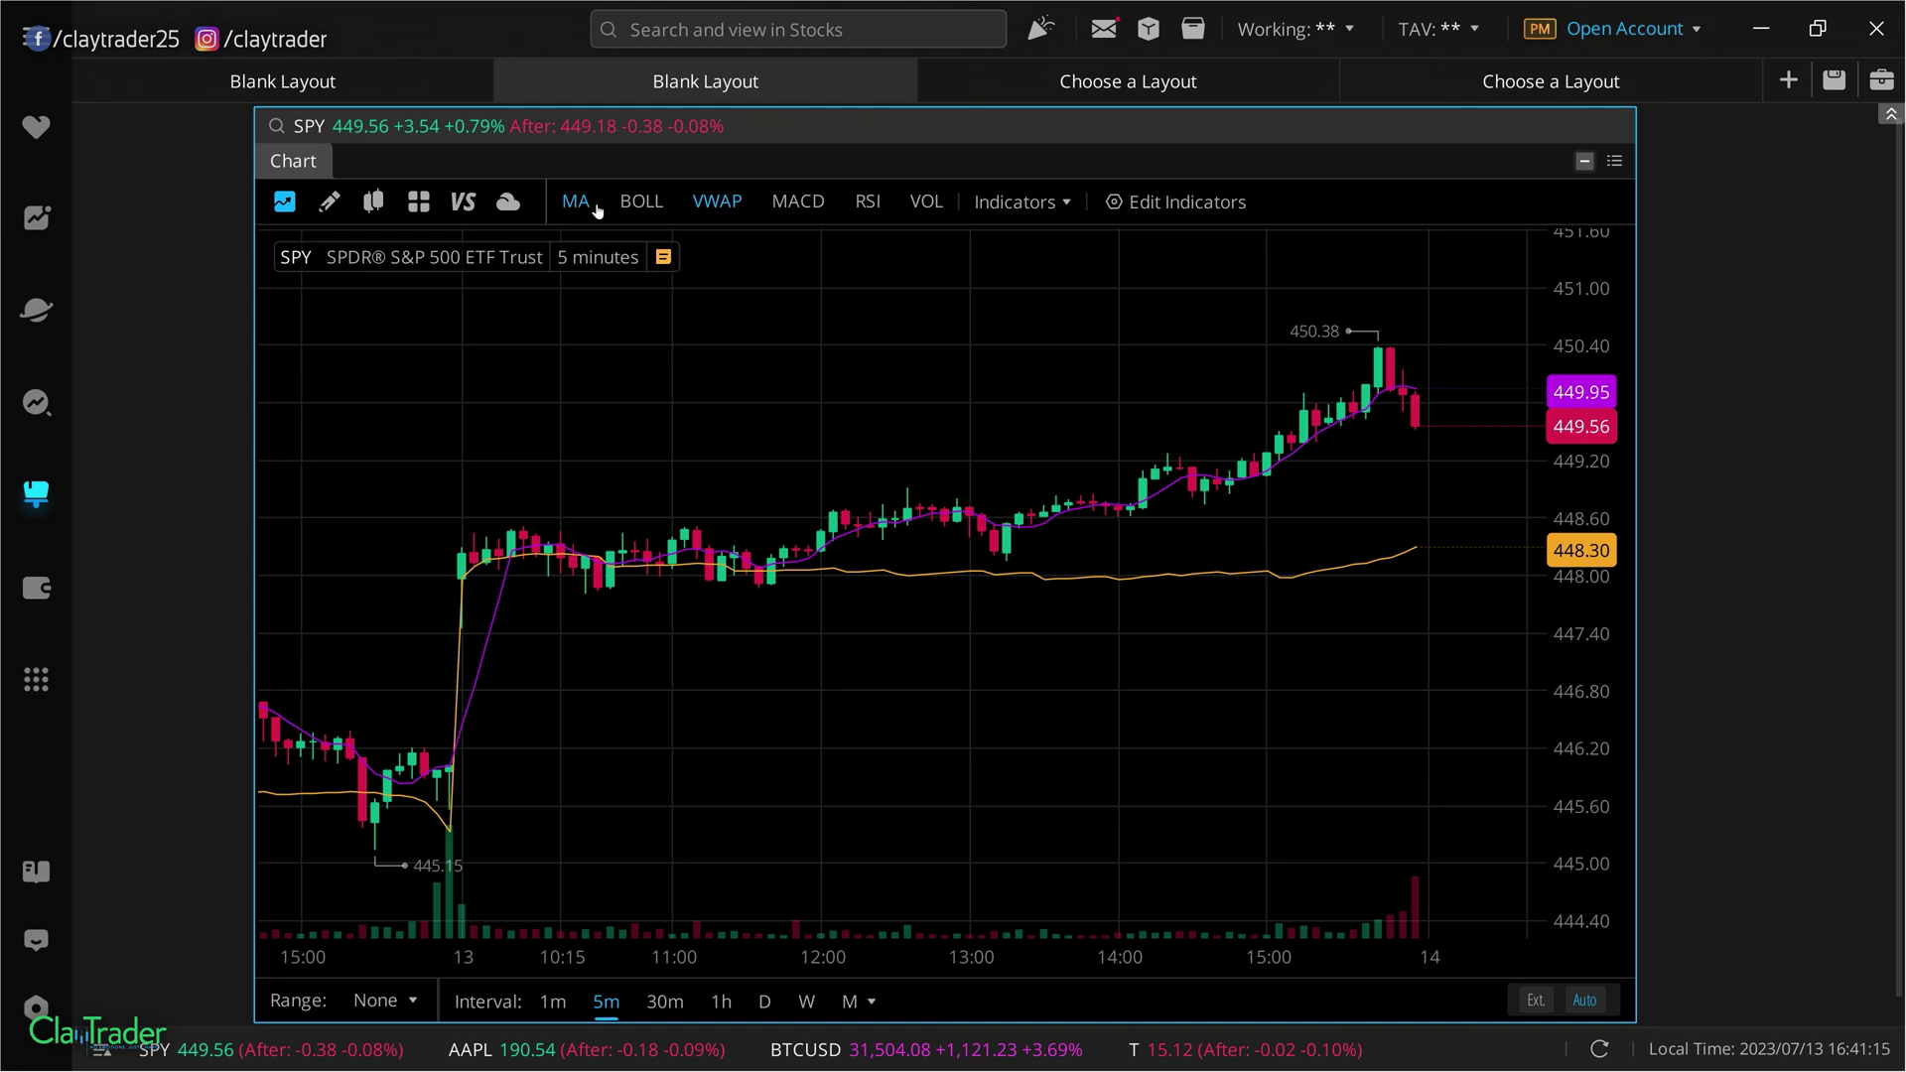
right_click(895, 522)
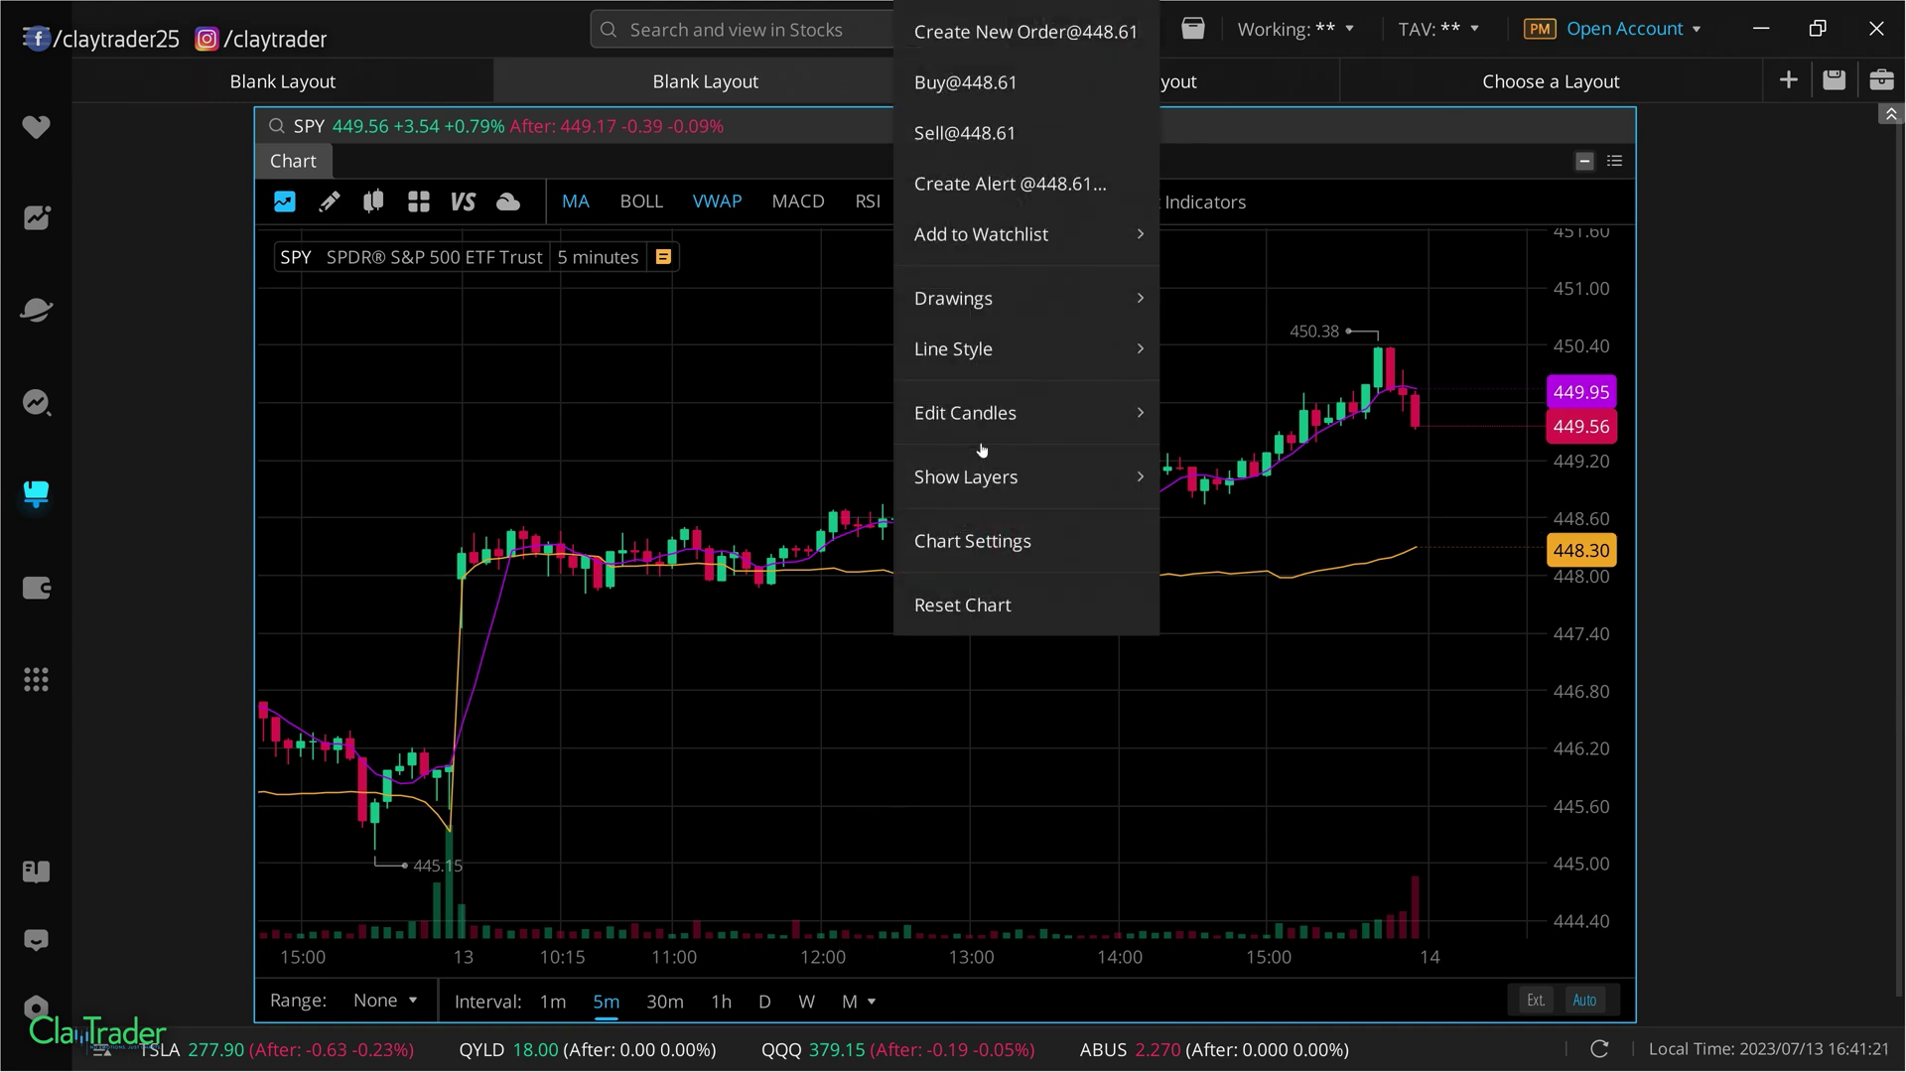
left_click(791, 521)
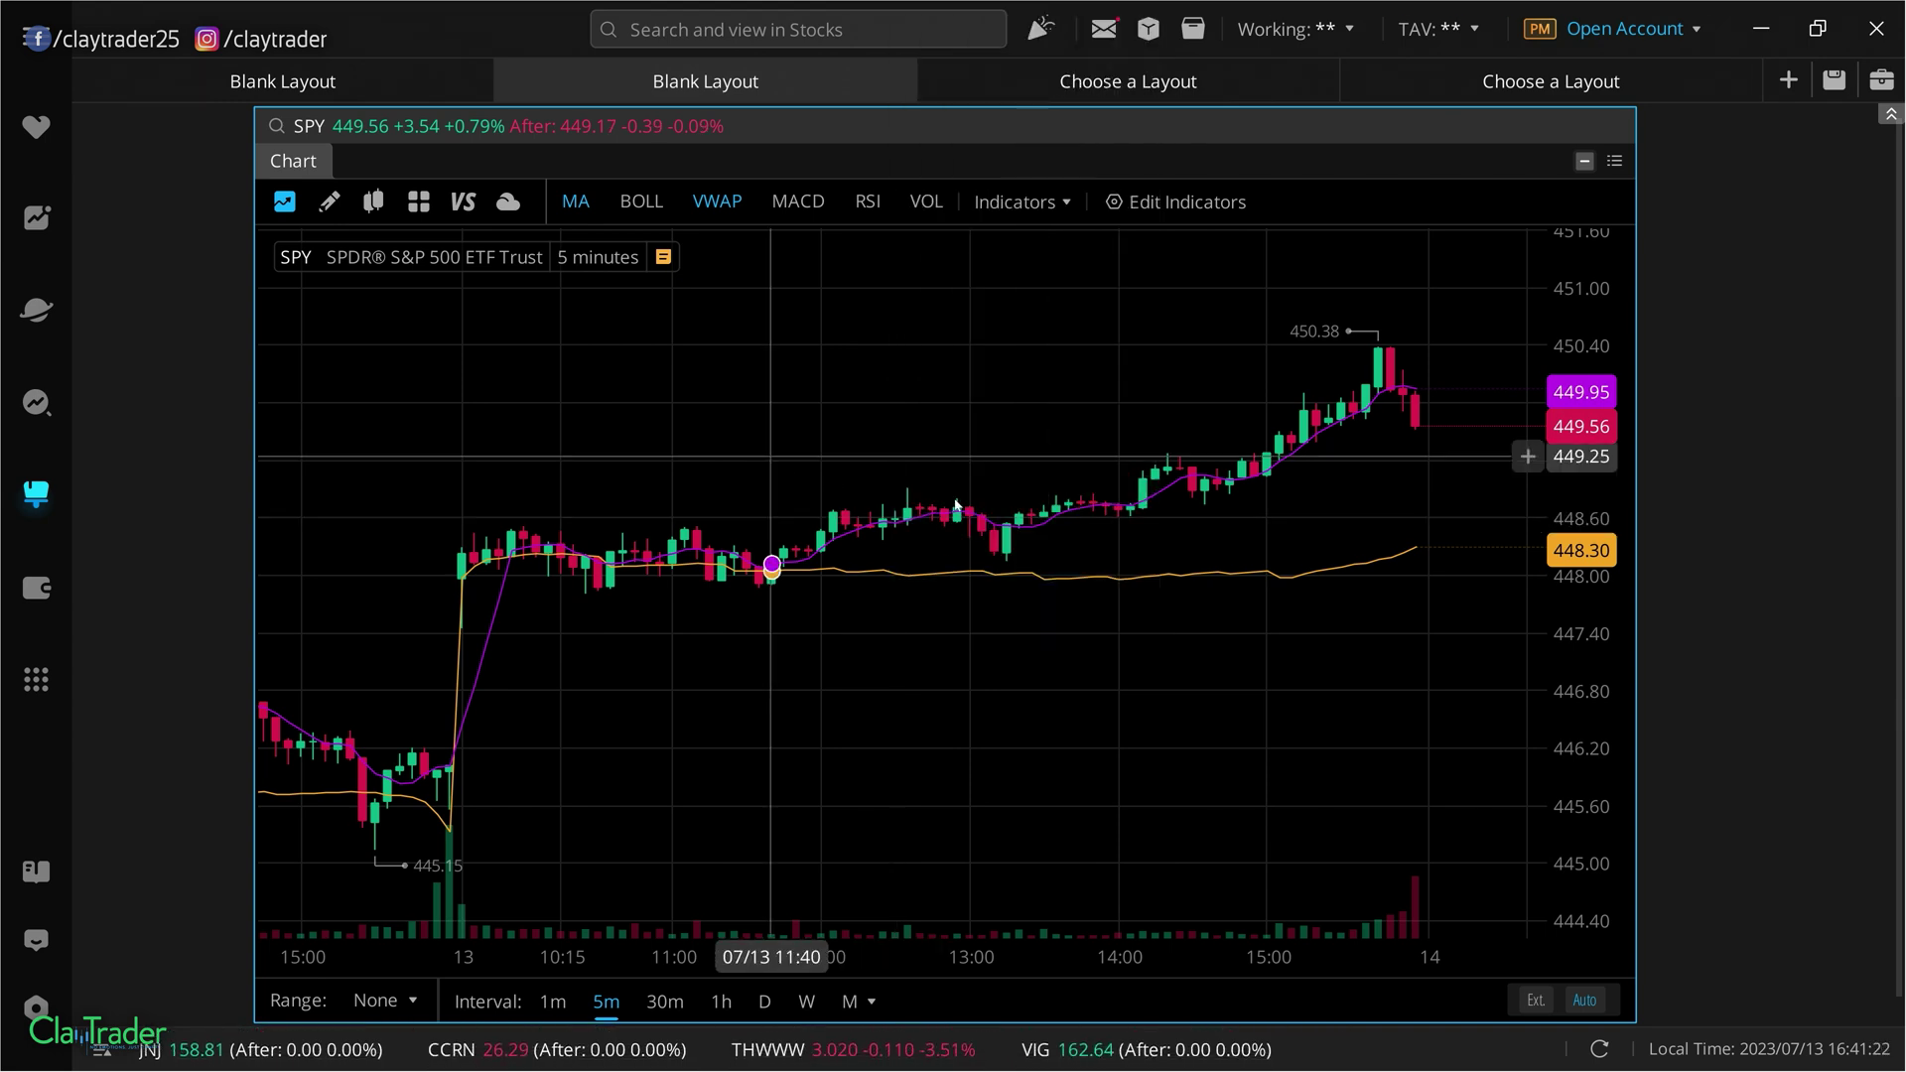
right_click(1167, 494)
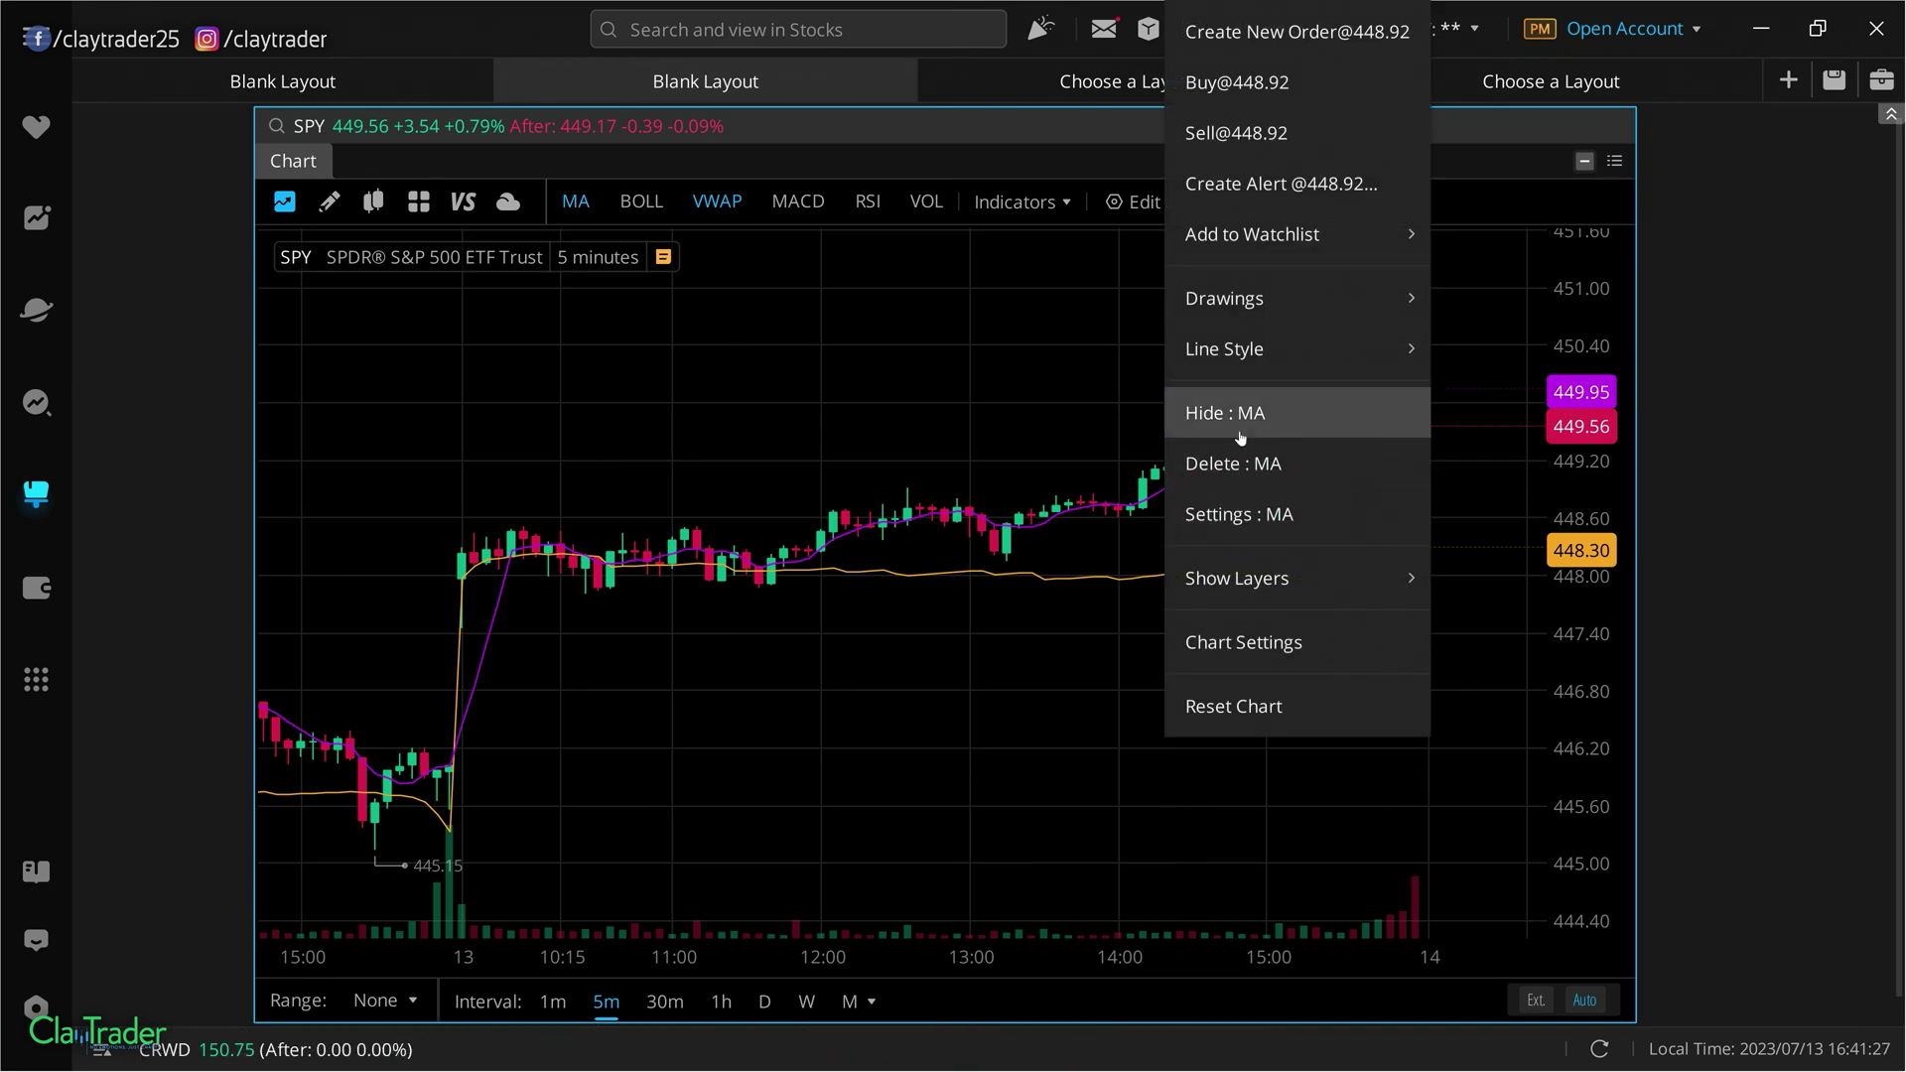
- Change the first MA length to 50 and colour MA50 dark purple (531dab)
left_click(1248, 502)
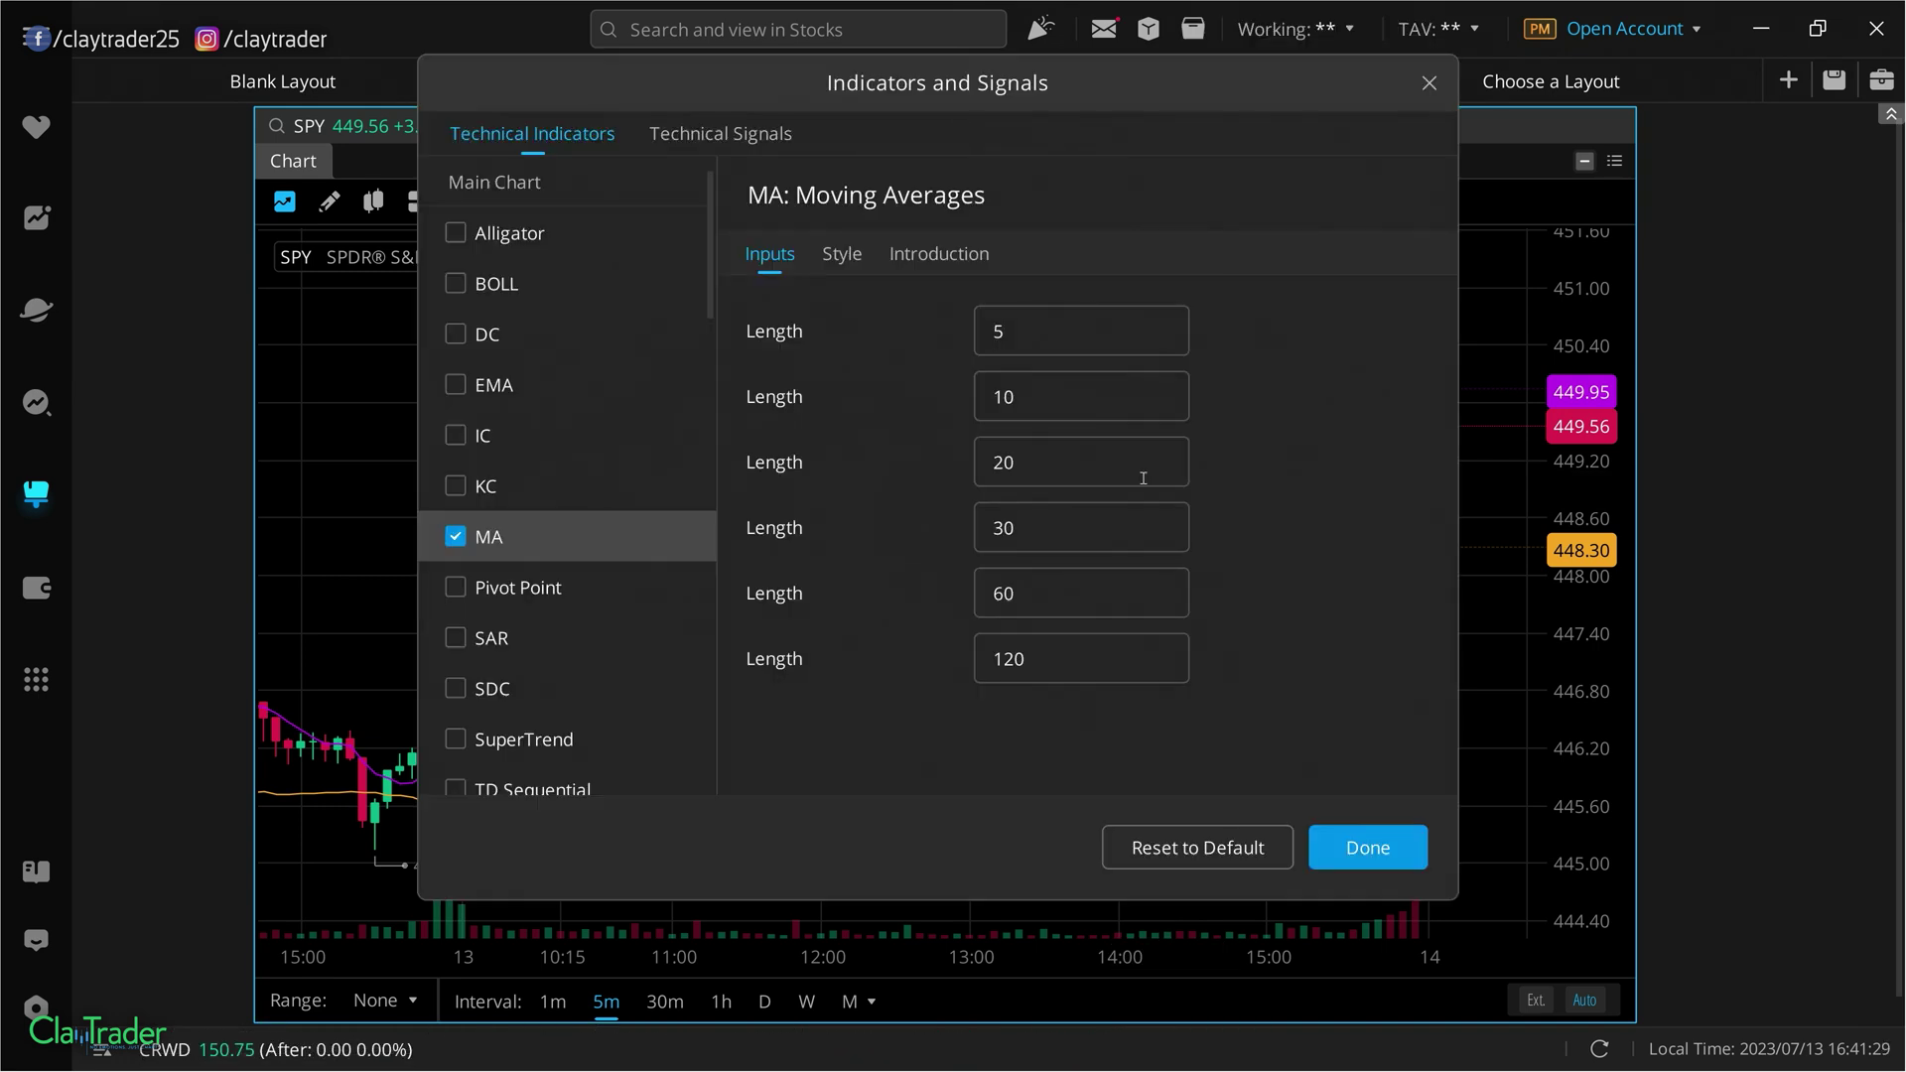
left_click_drag(1029, 330, 983, 333)
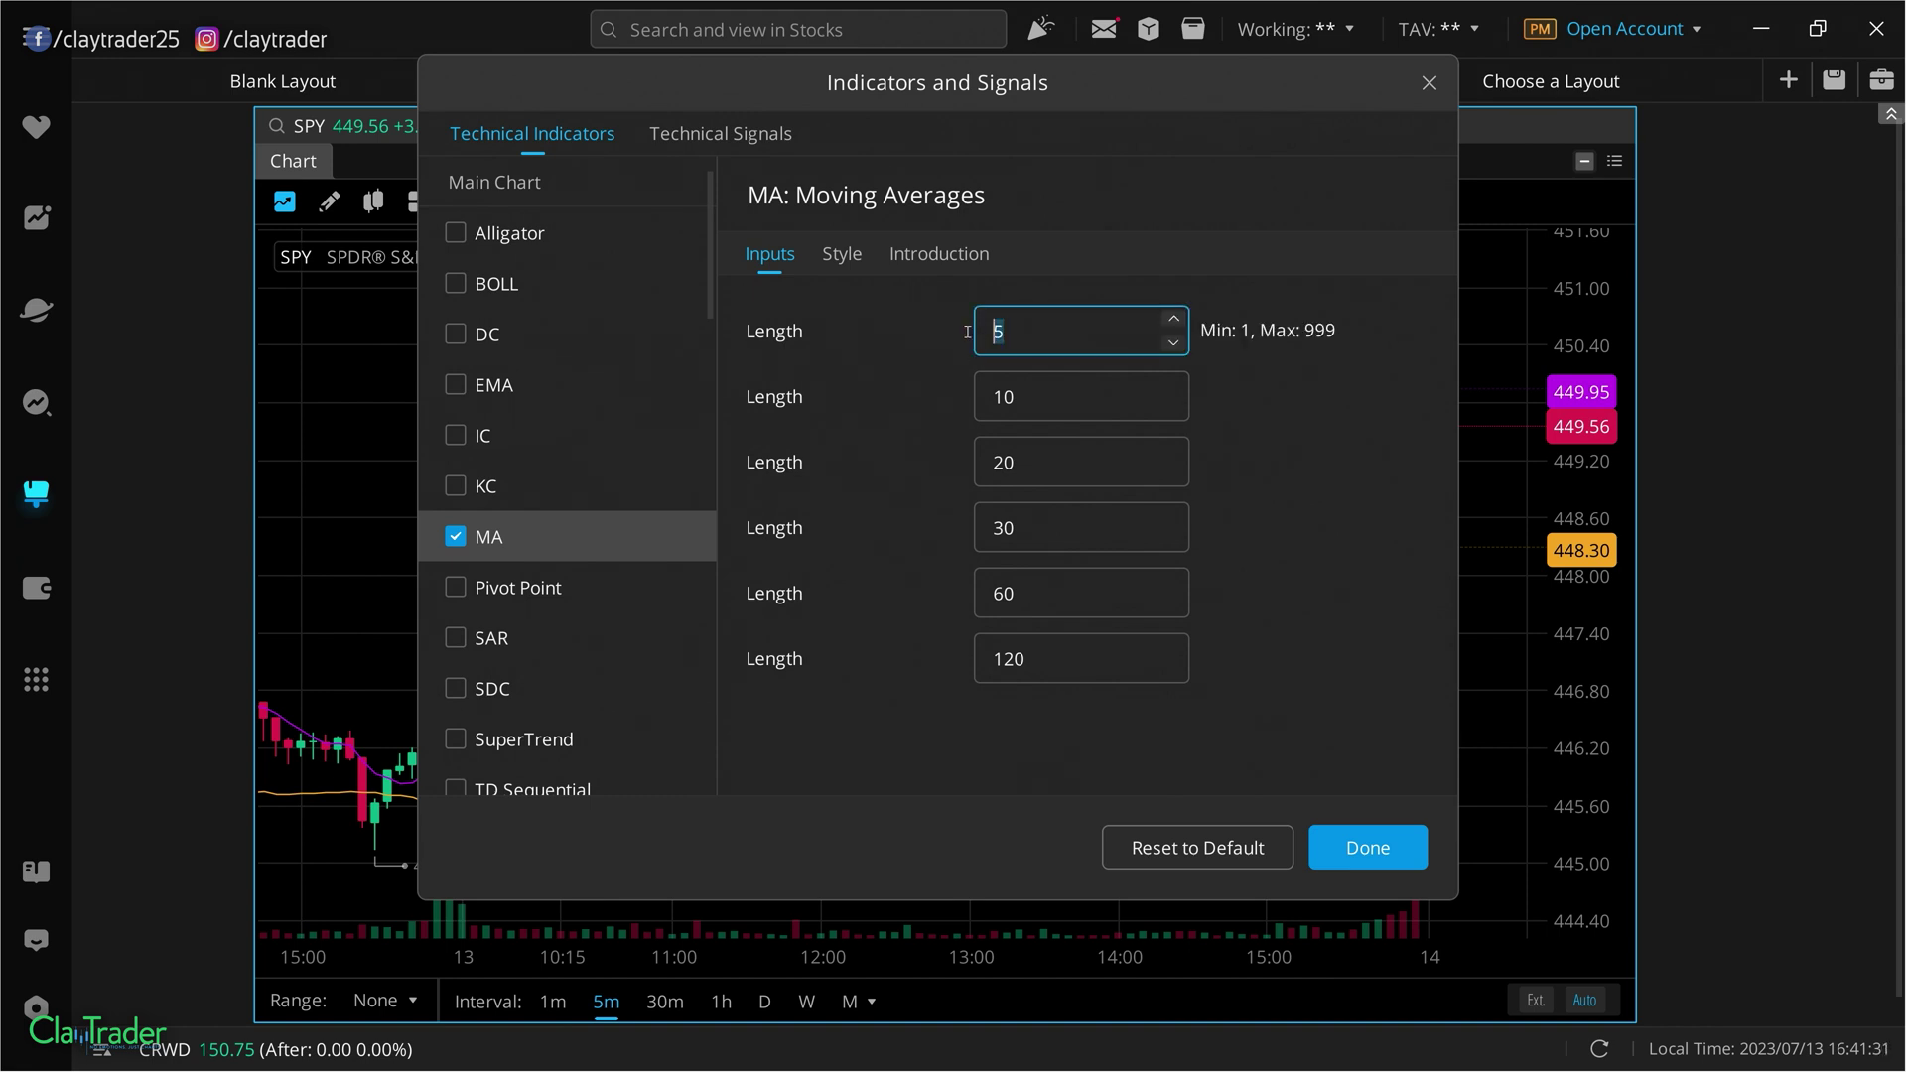
type("50")
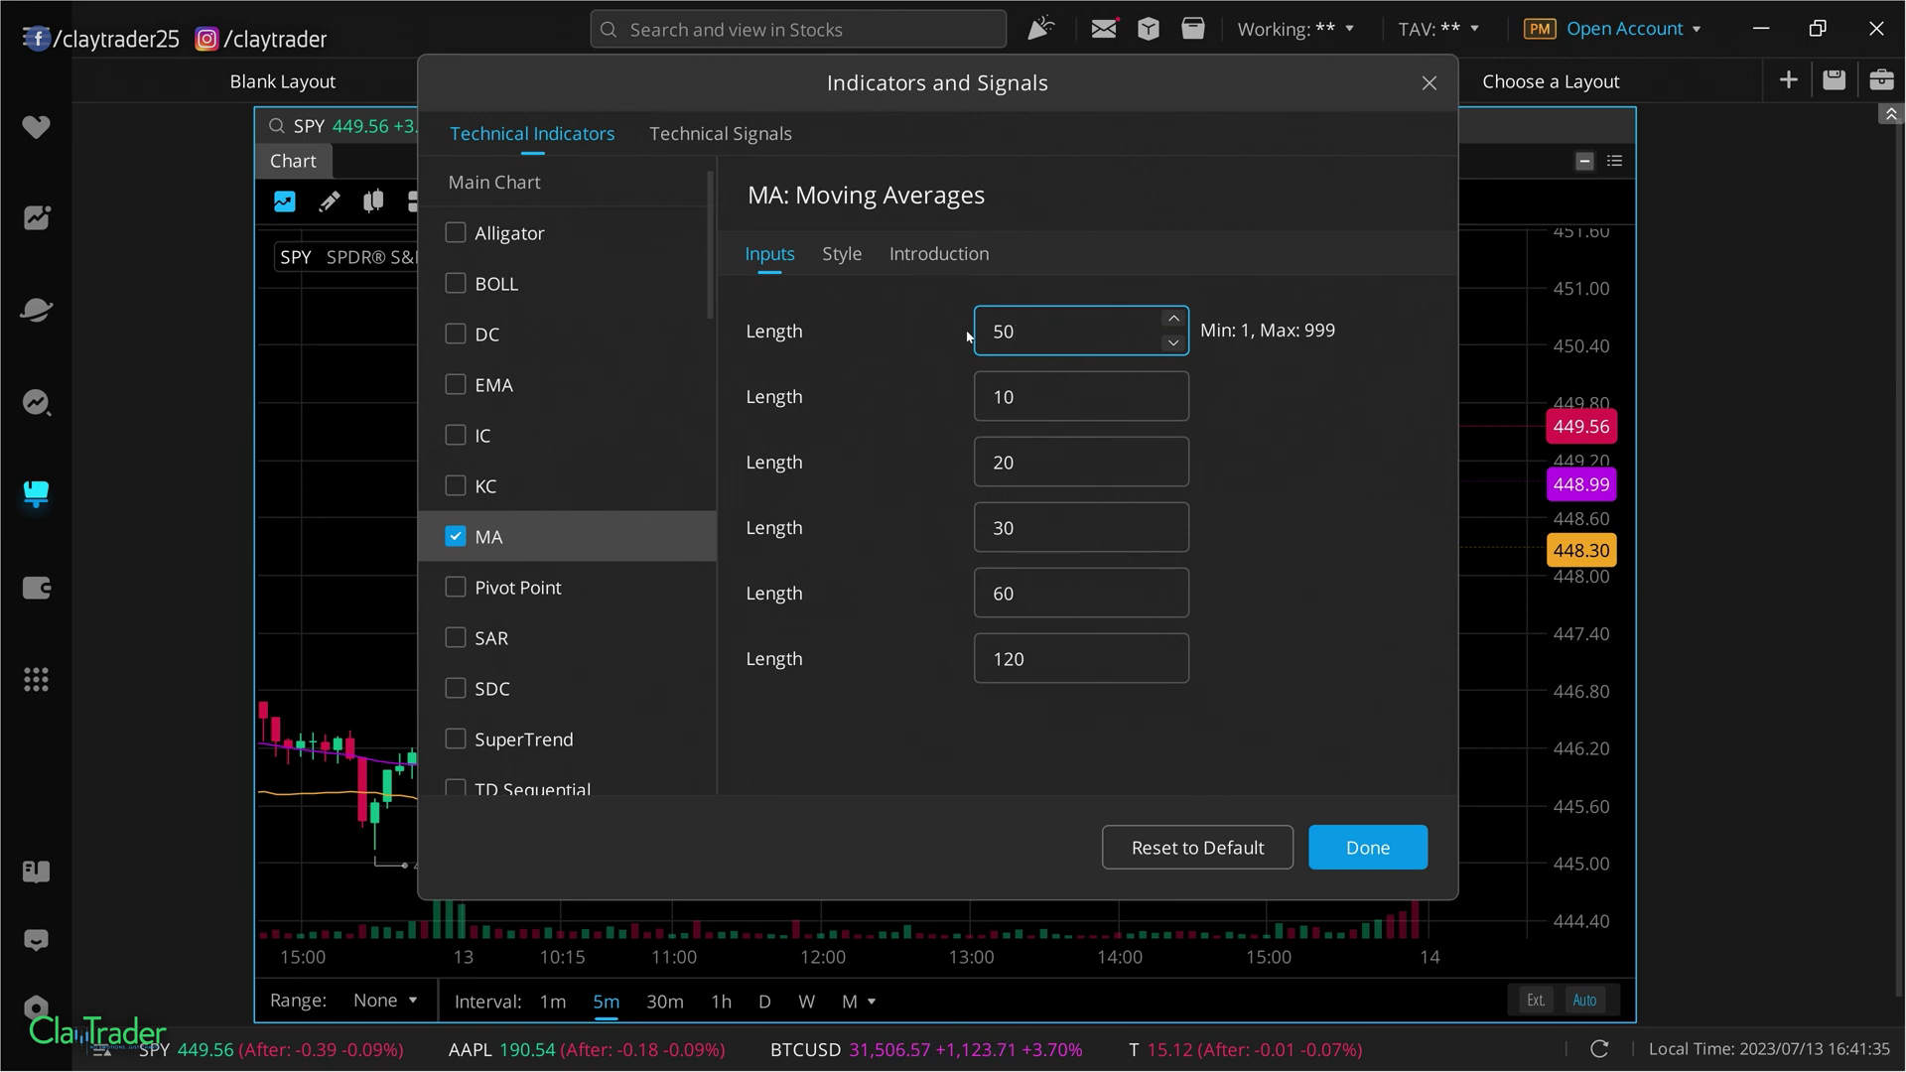
left_click_drag(1038, 331, 961, 334)
type("50")
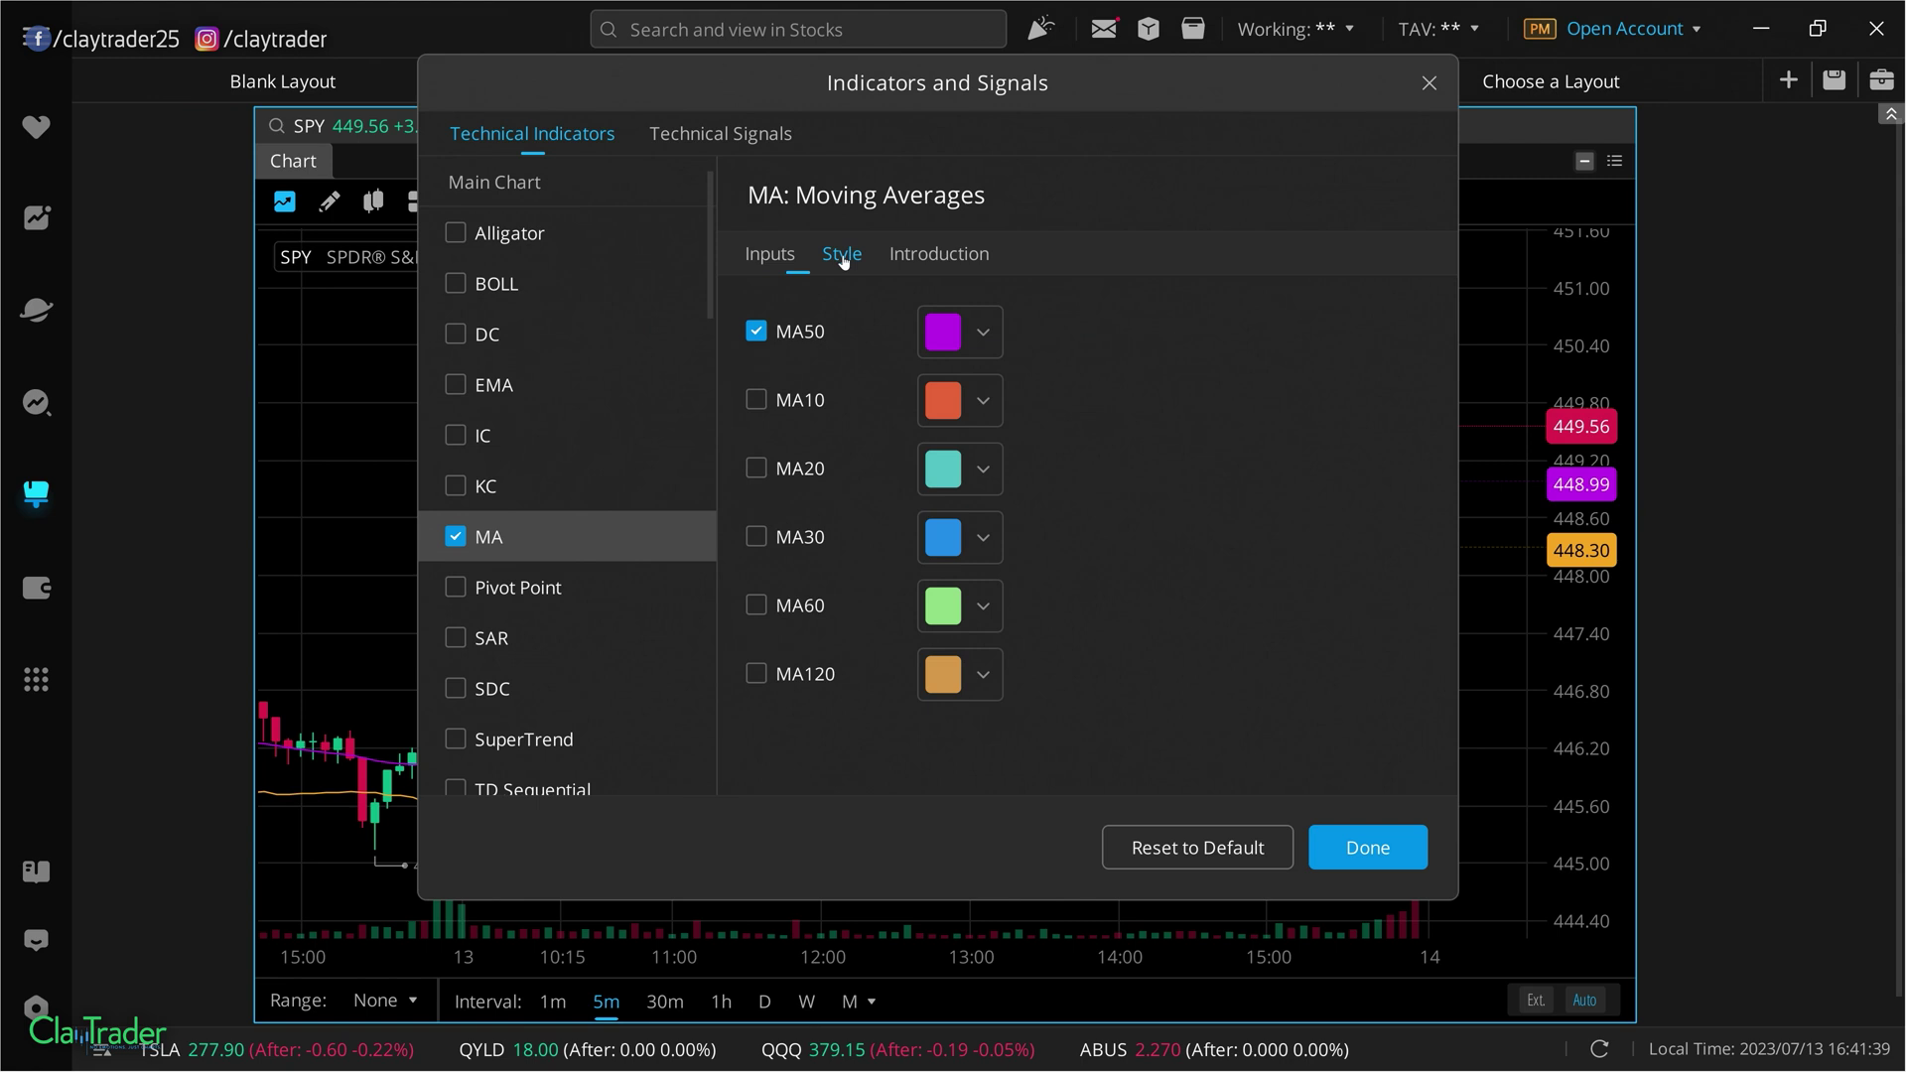
left_click(982, 331)
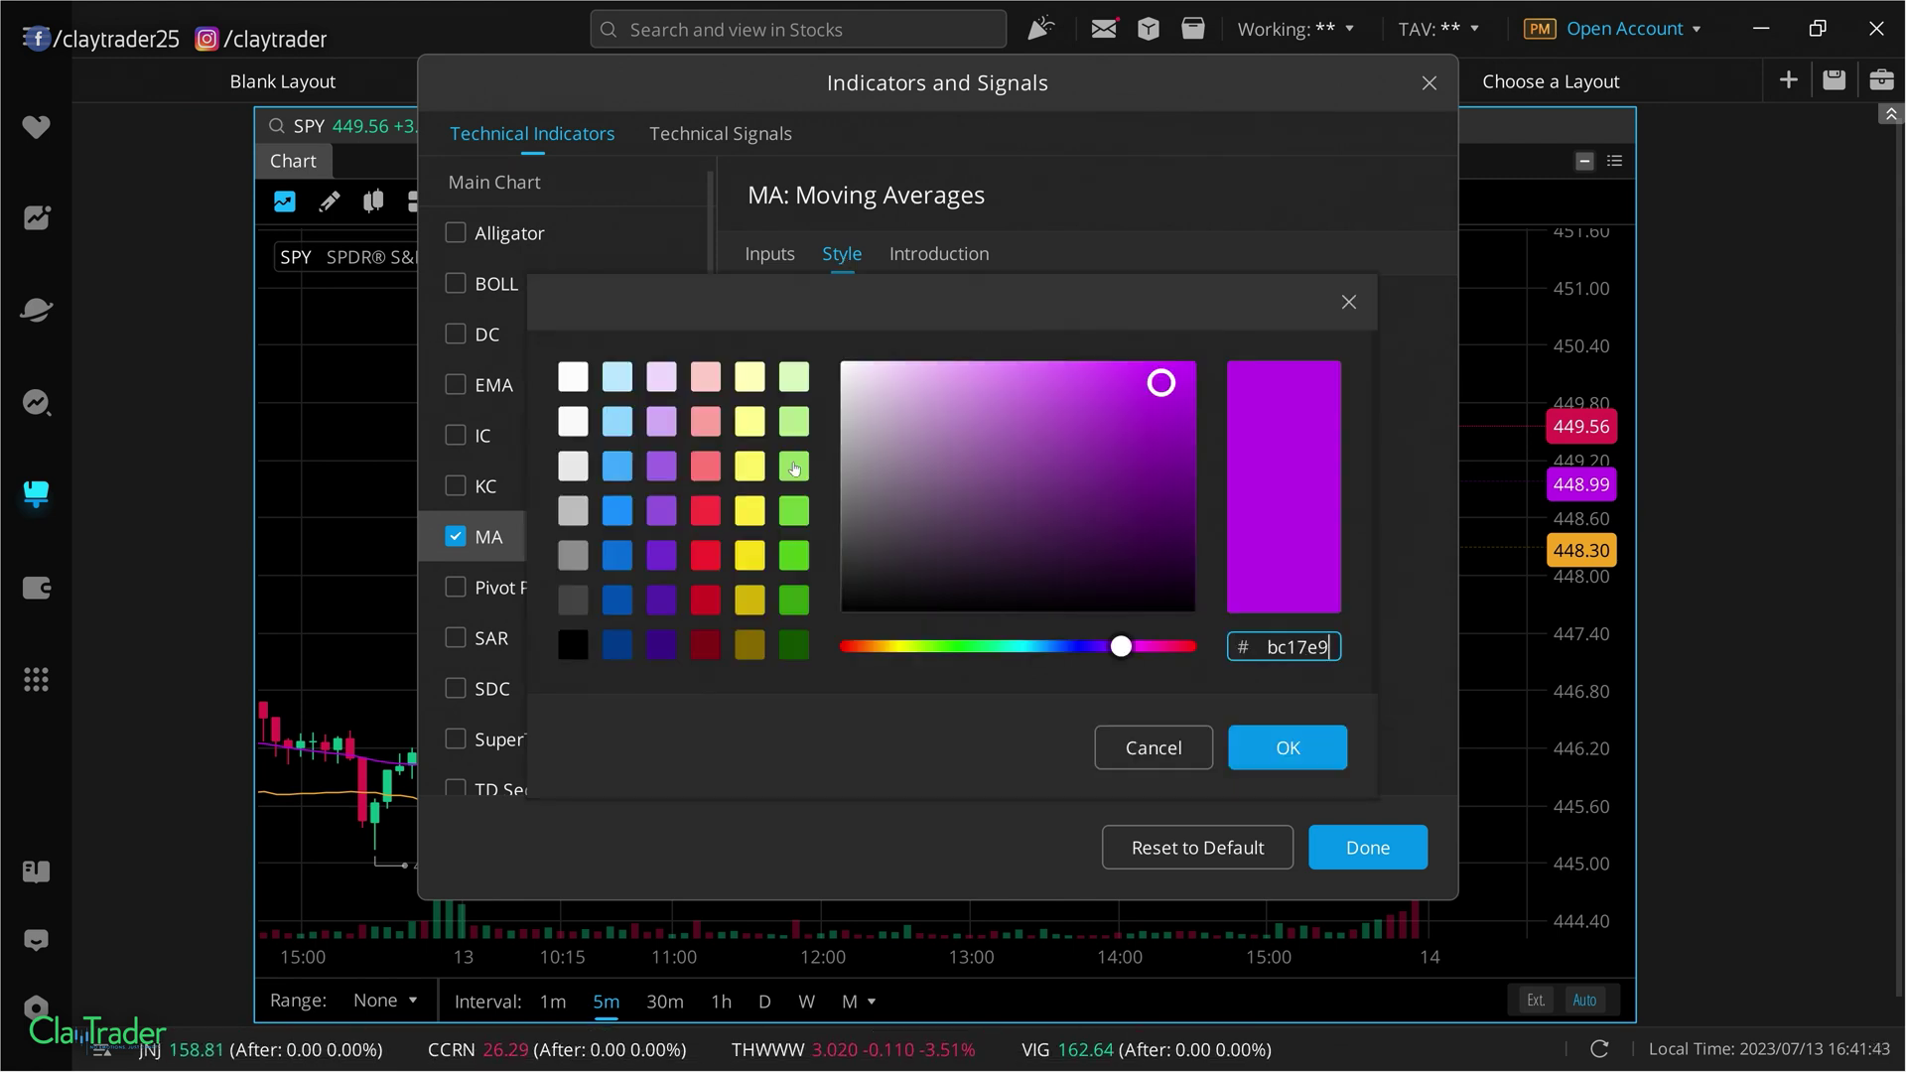
left_click(660, 602)
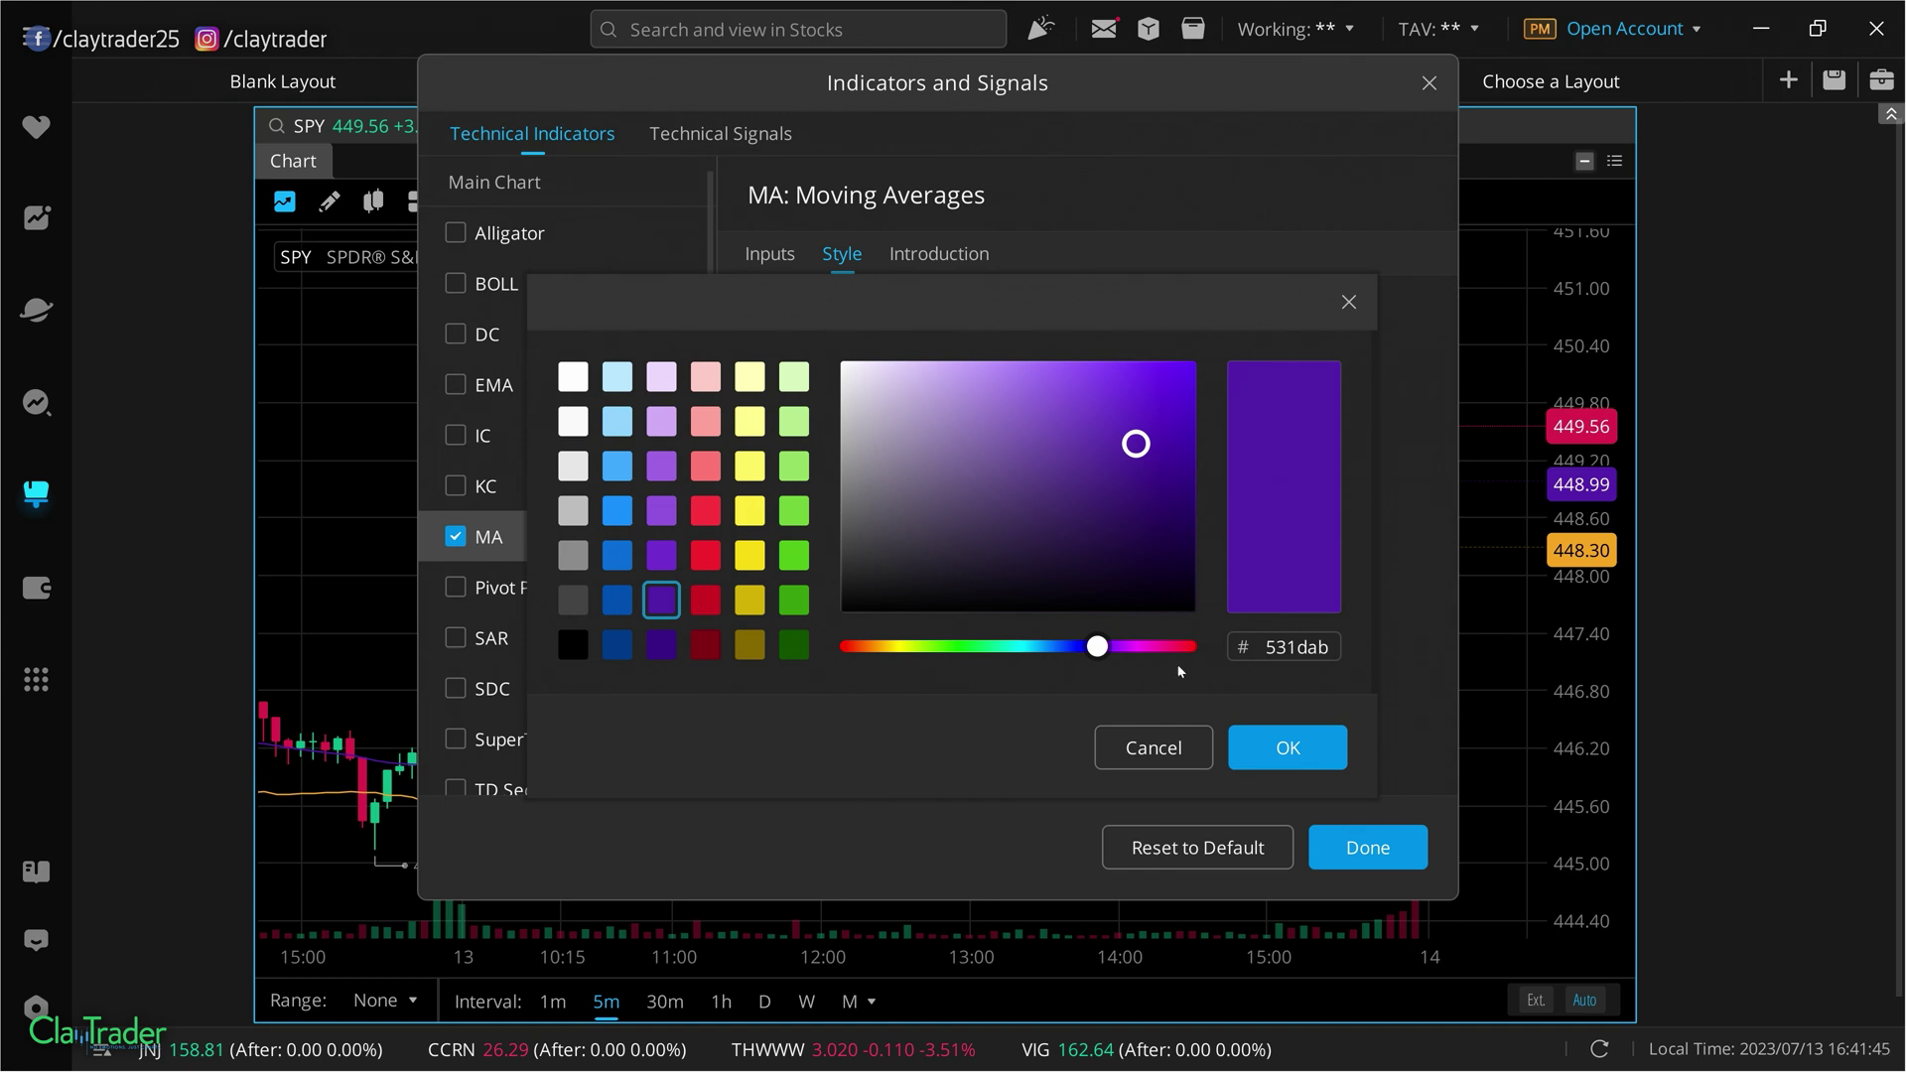
left_click(1276, 743)
left_click(1368, 847)
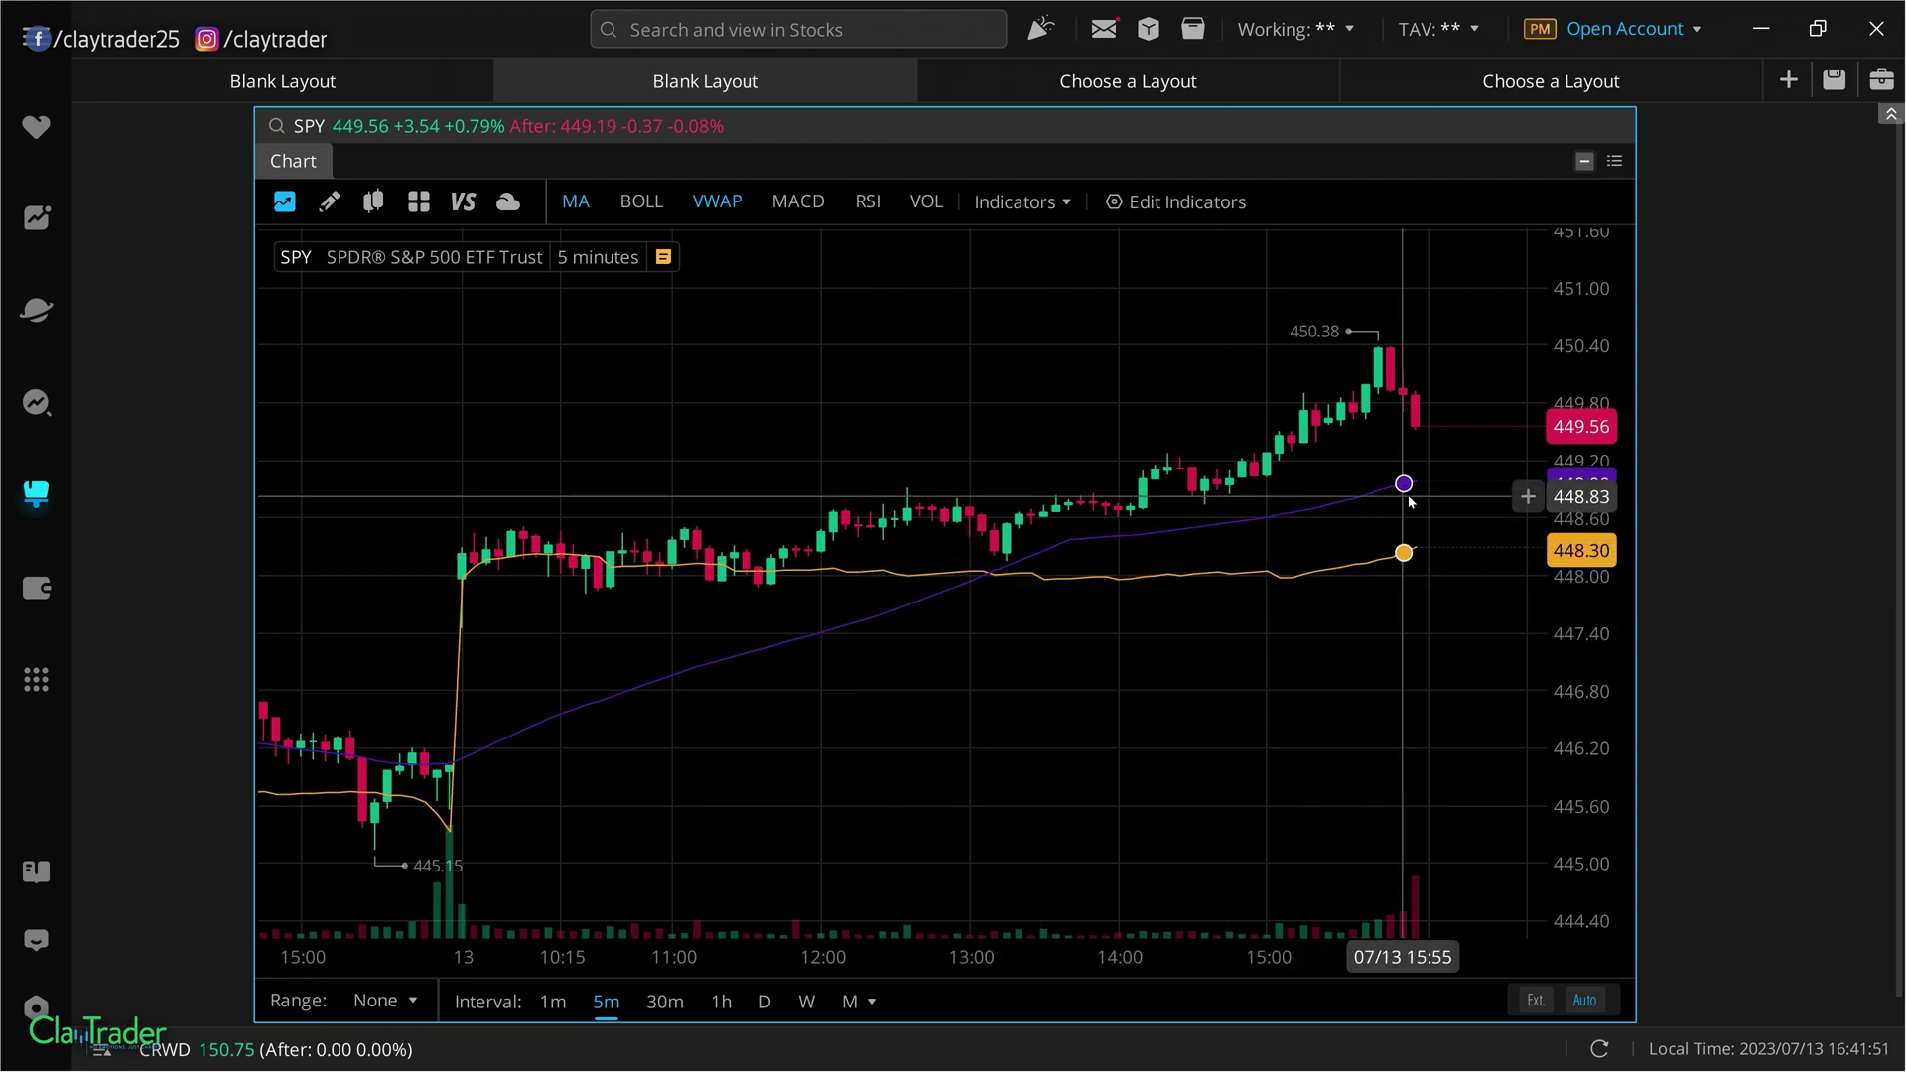
- Toggle the MA indicator off and on from the toolbar and the indicator list
left_click(576, 204)
left_click(576, 203)
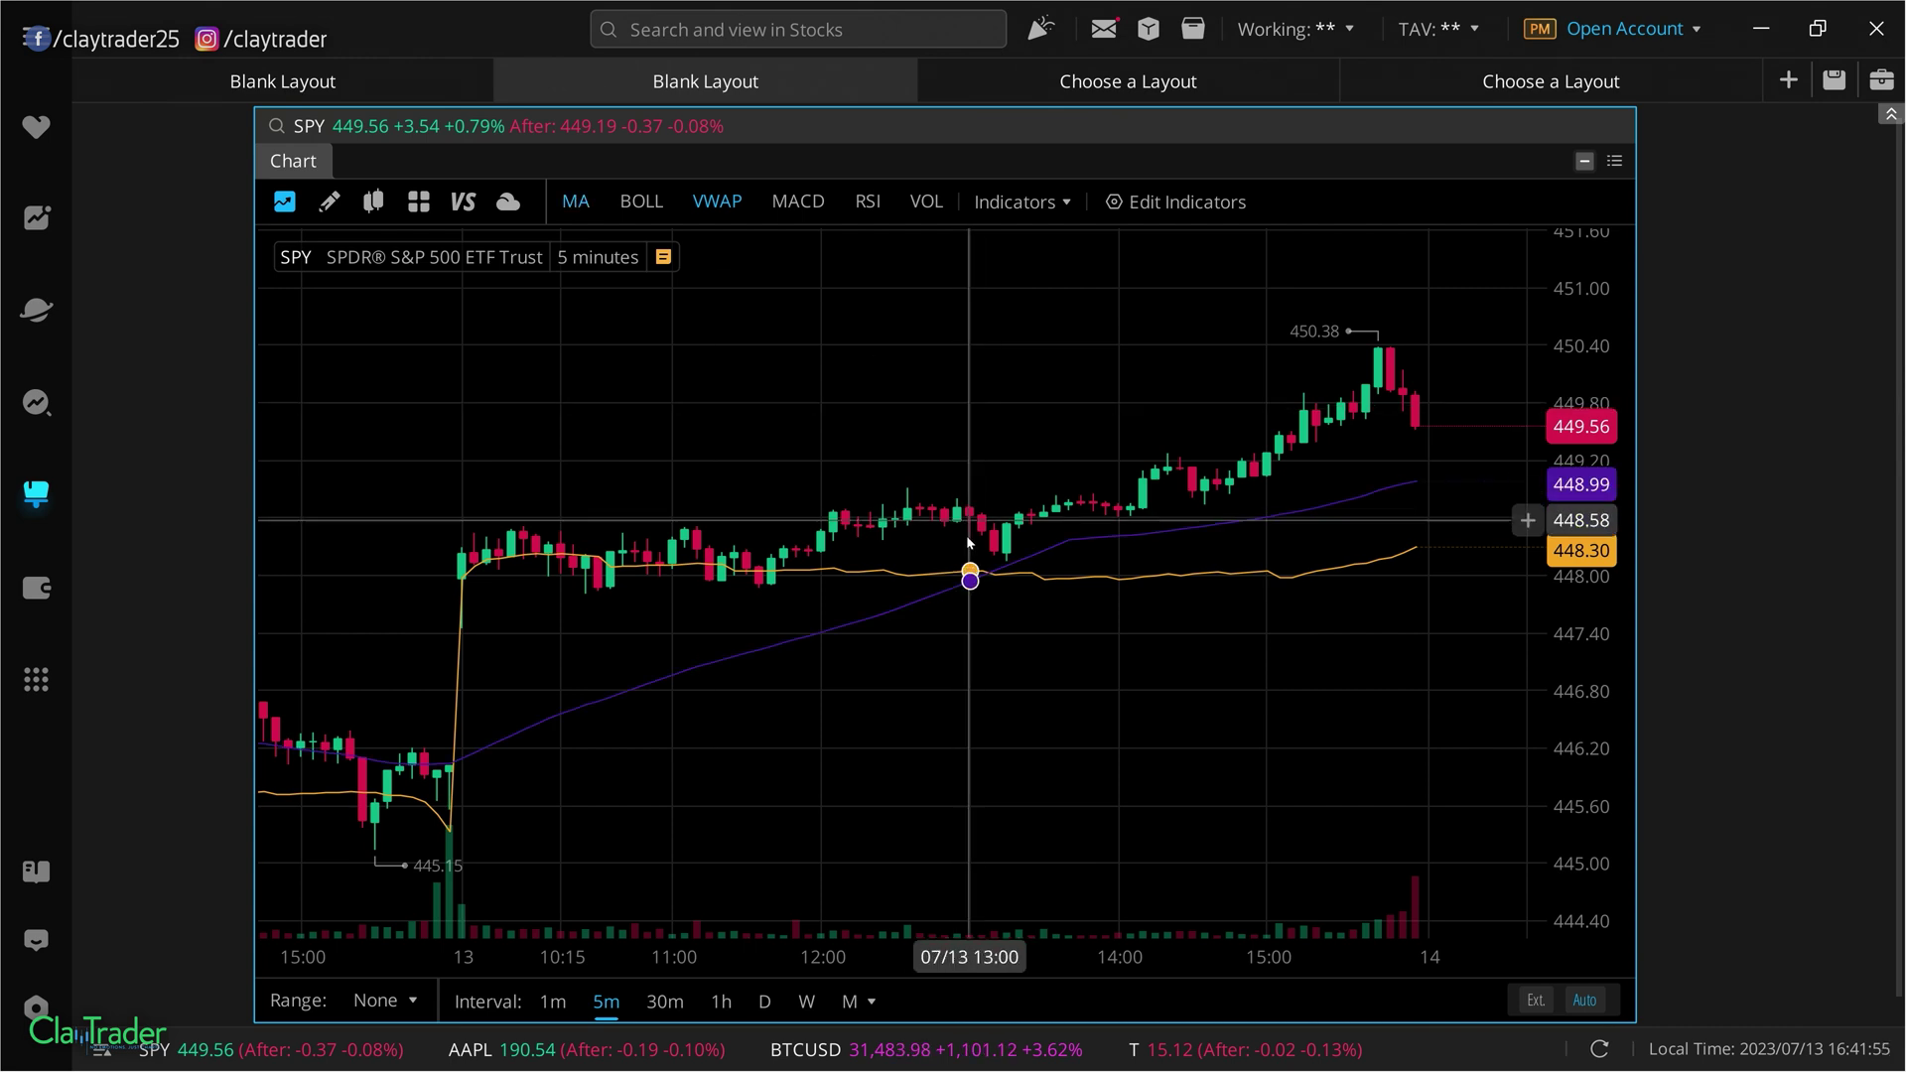
right_click(827, 638)
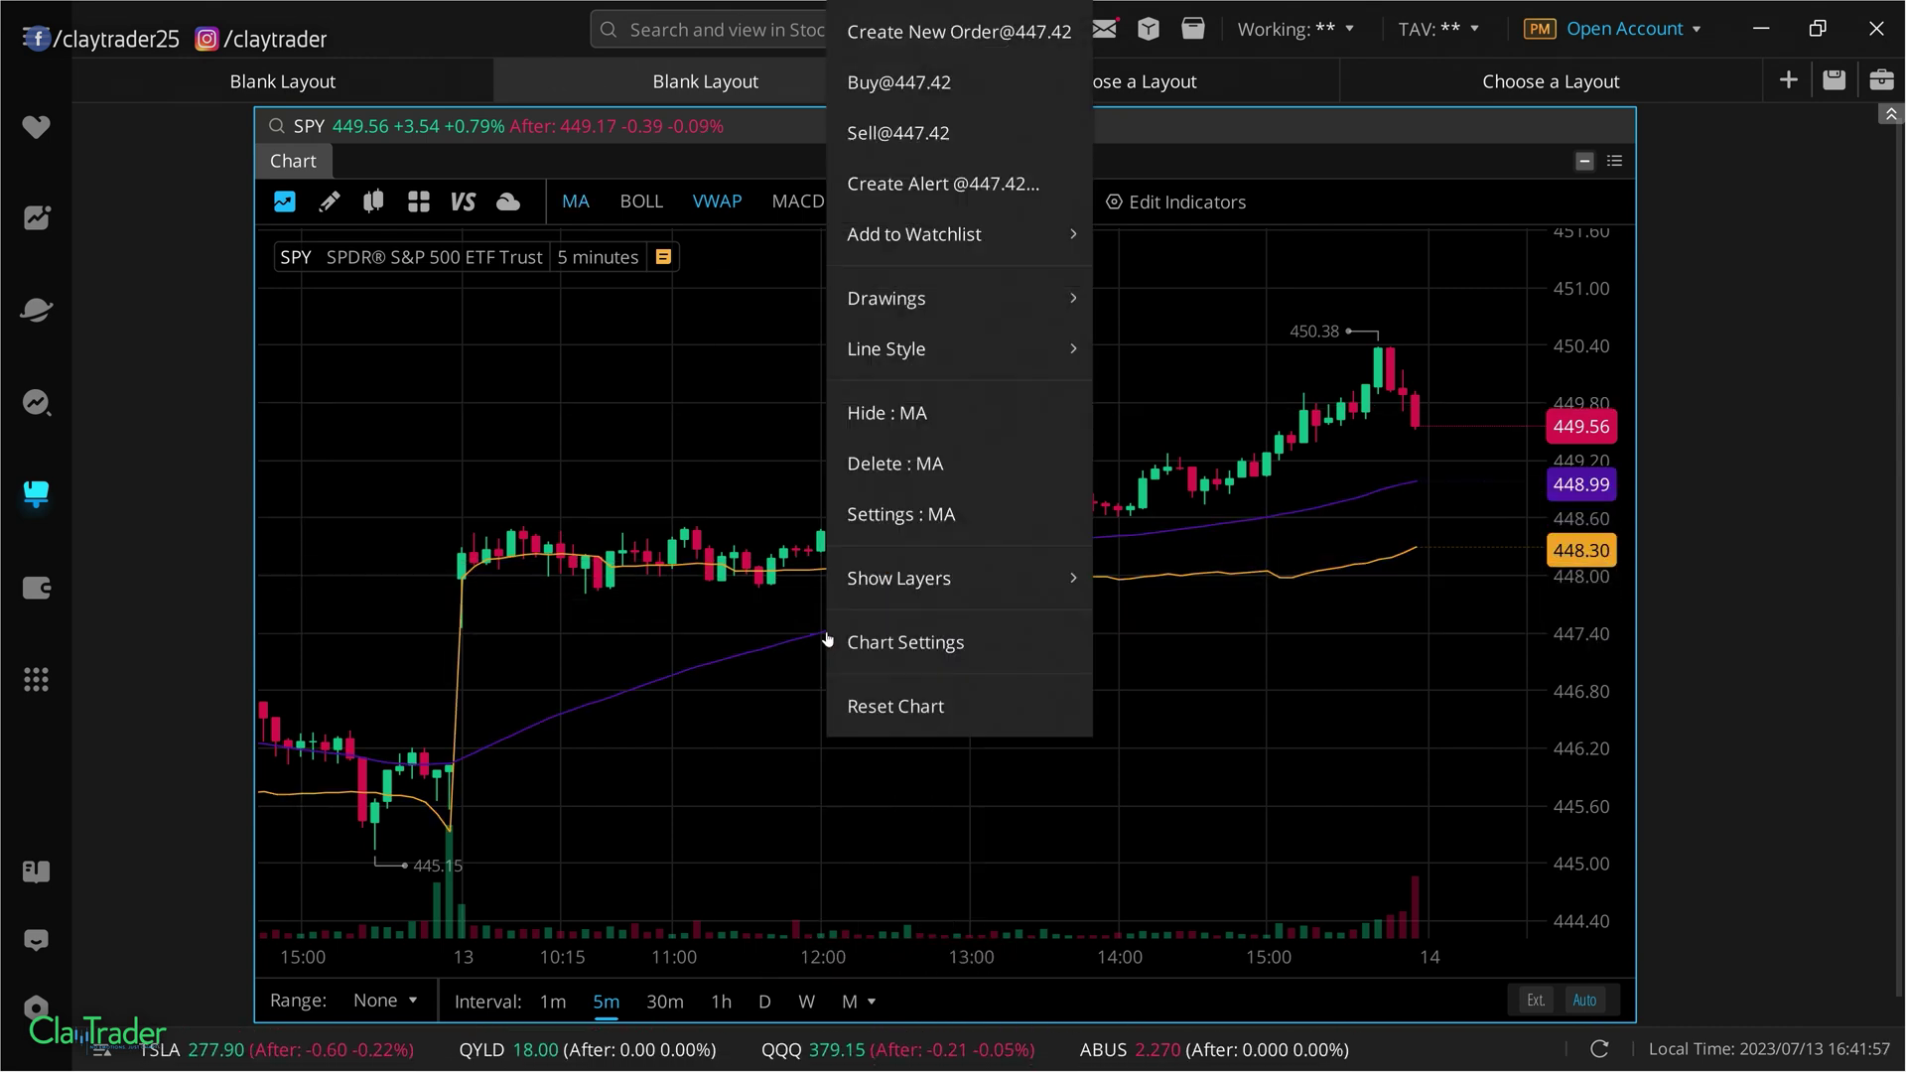
left_click(767, 501)
left_click(1042, 208)
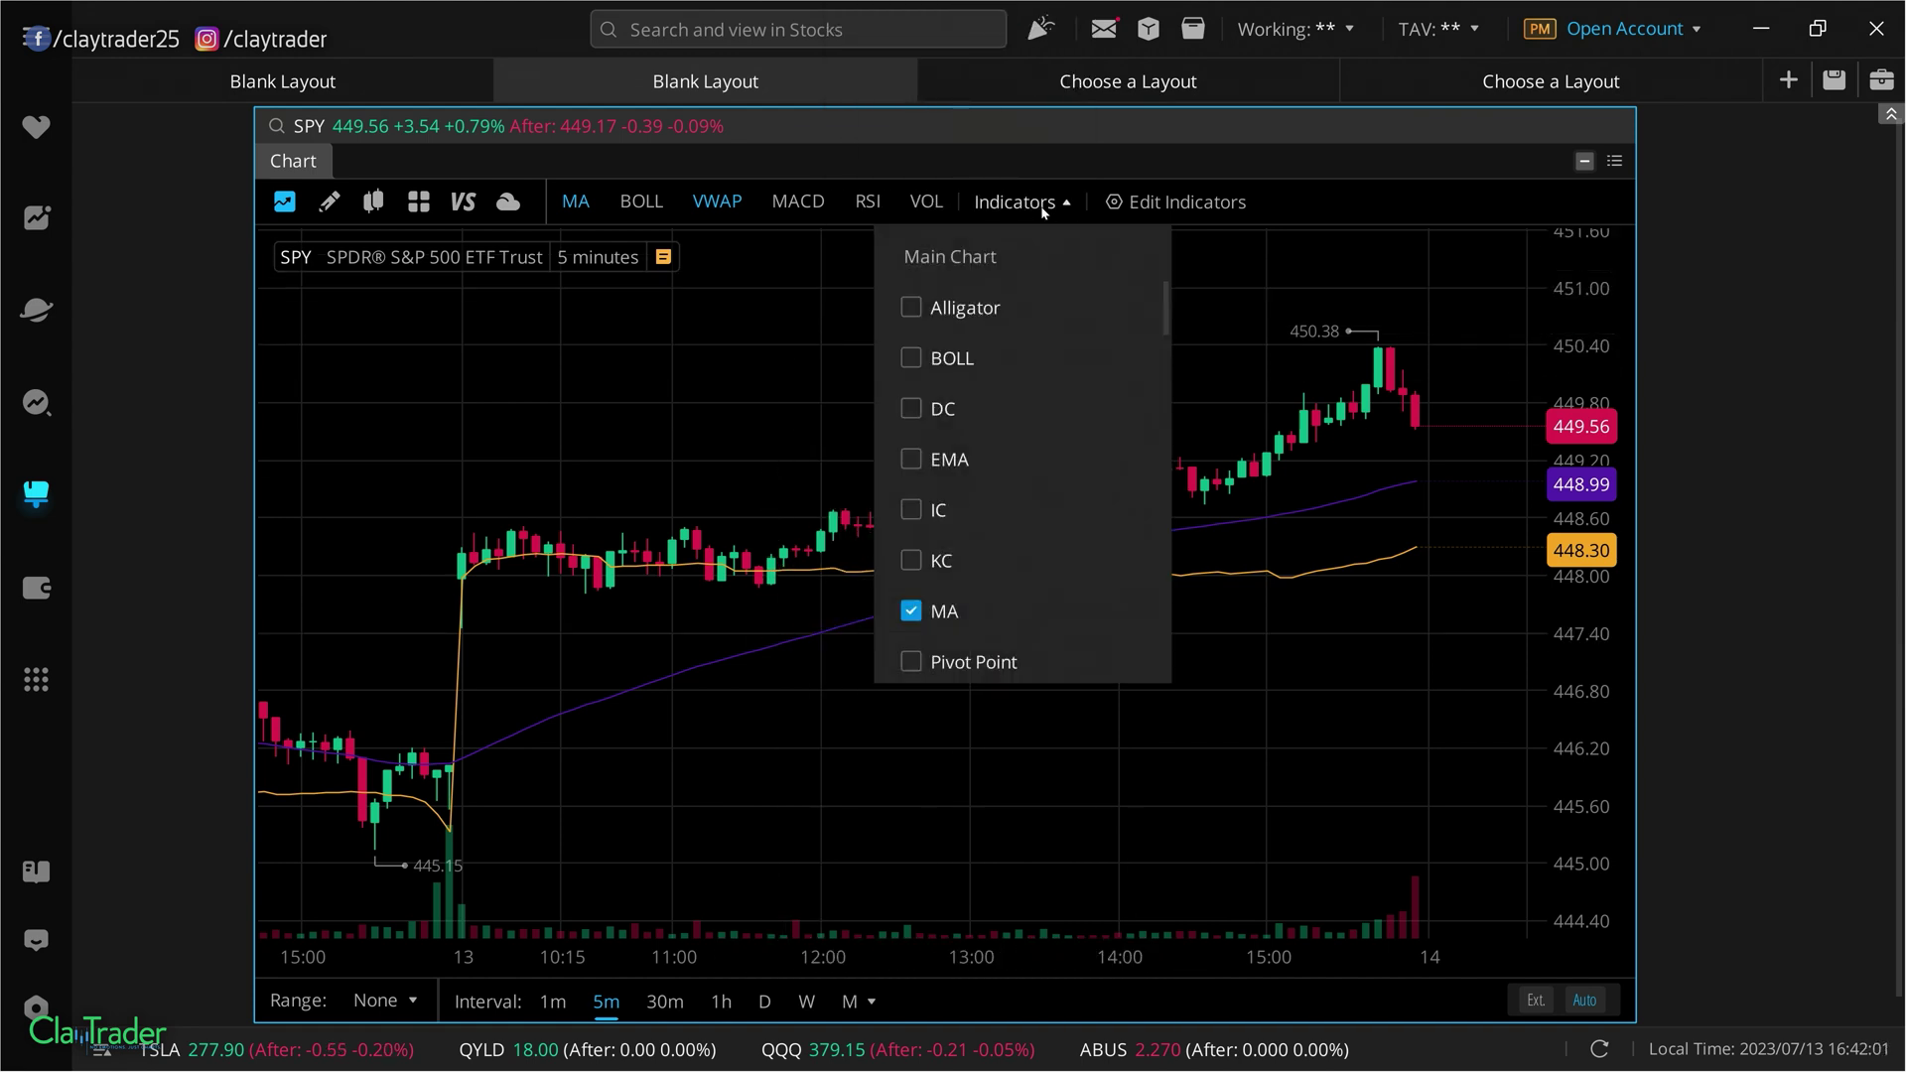
left_click(943, 613)
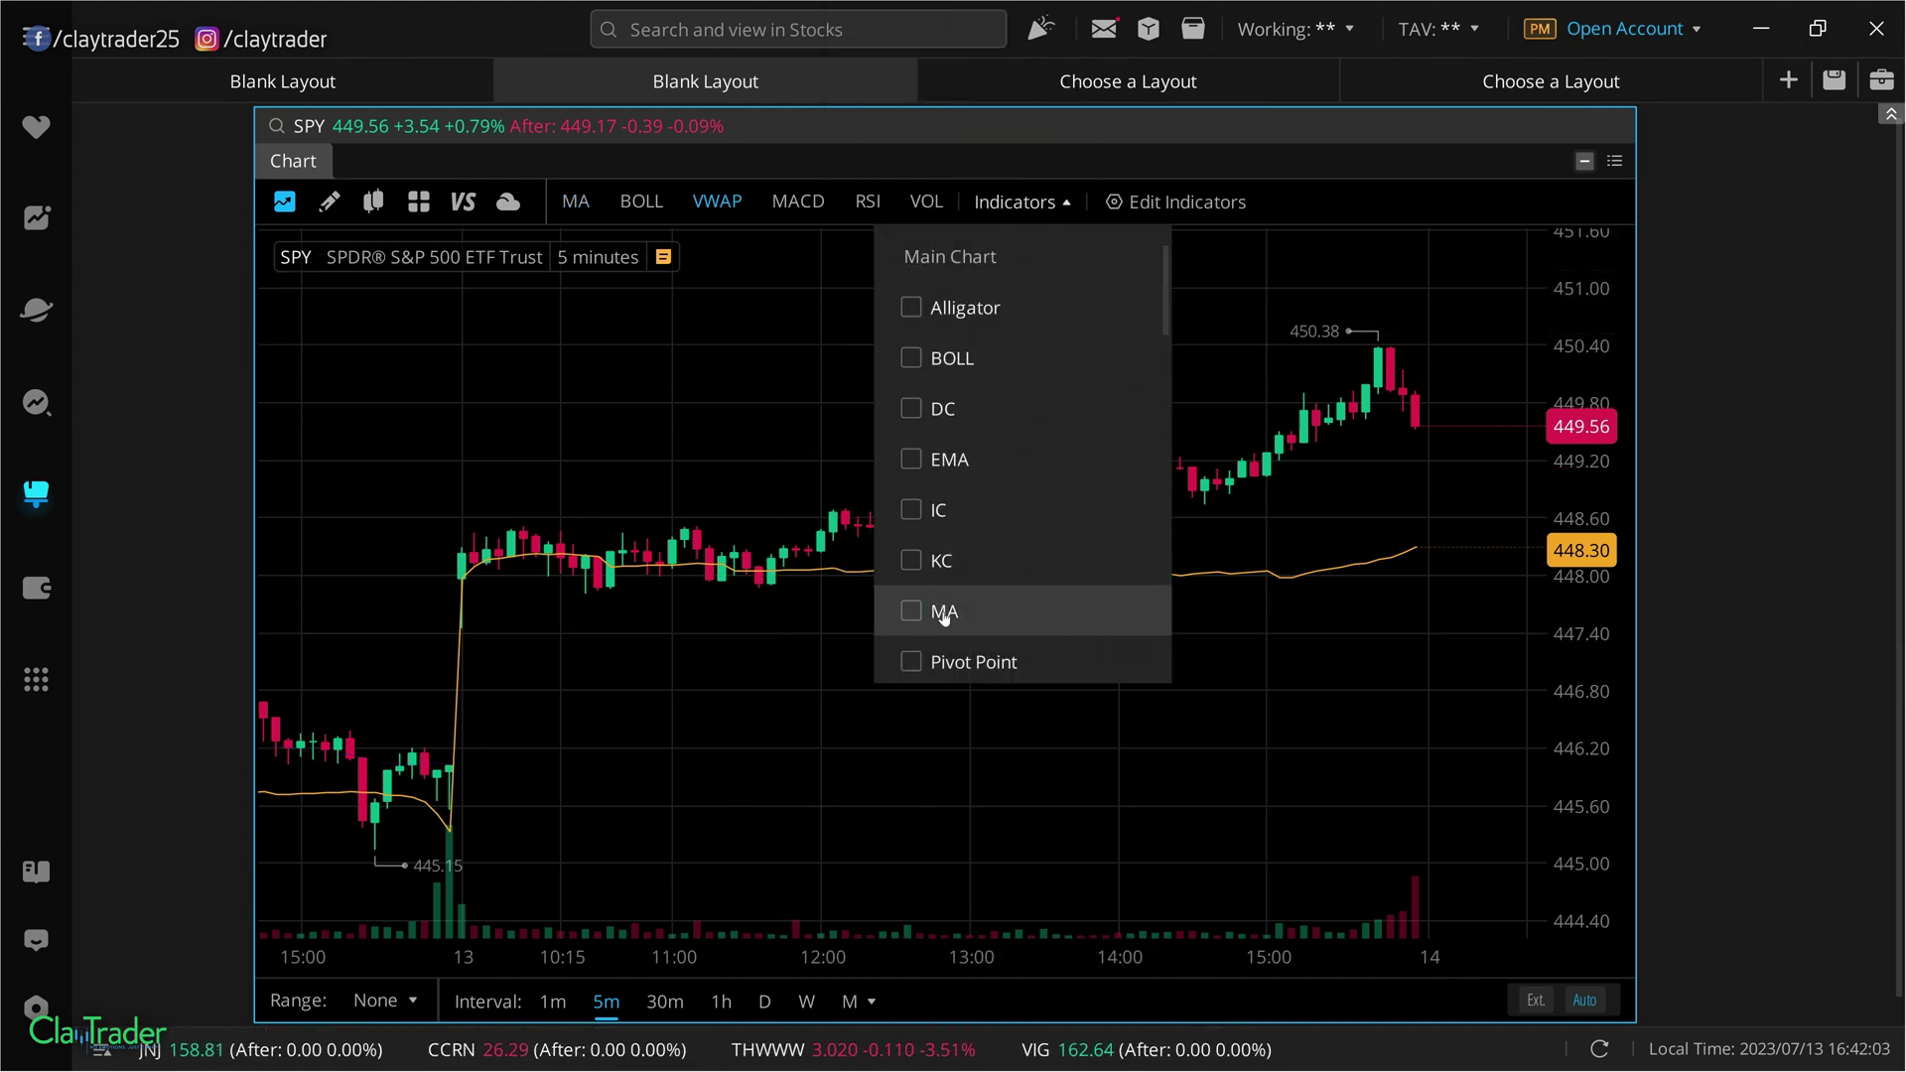
left_click(943, 613)
left_click(794, 622)
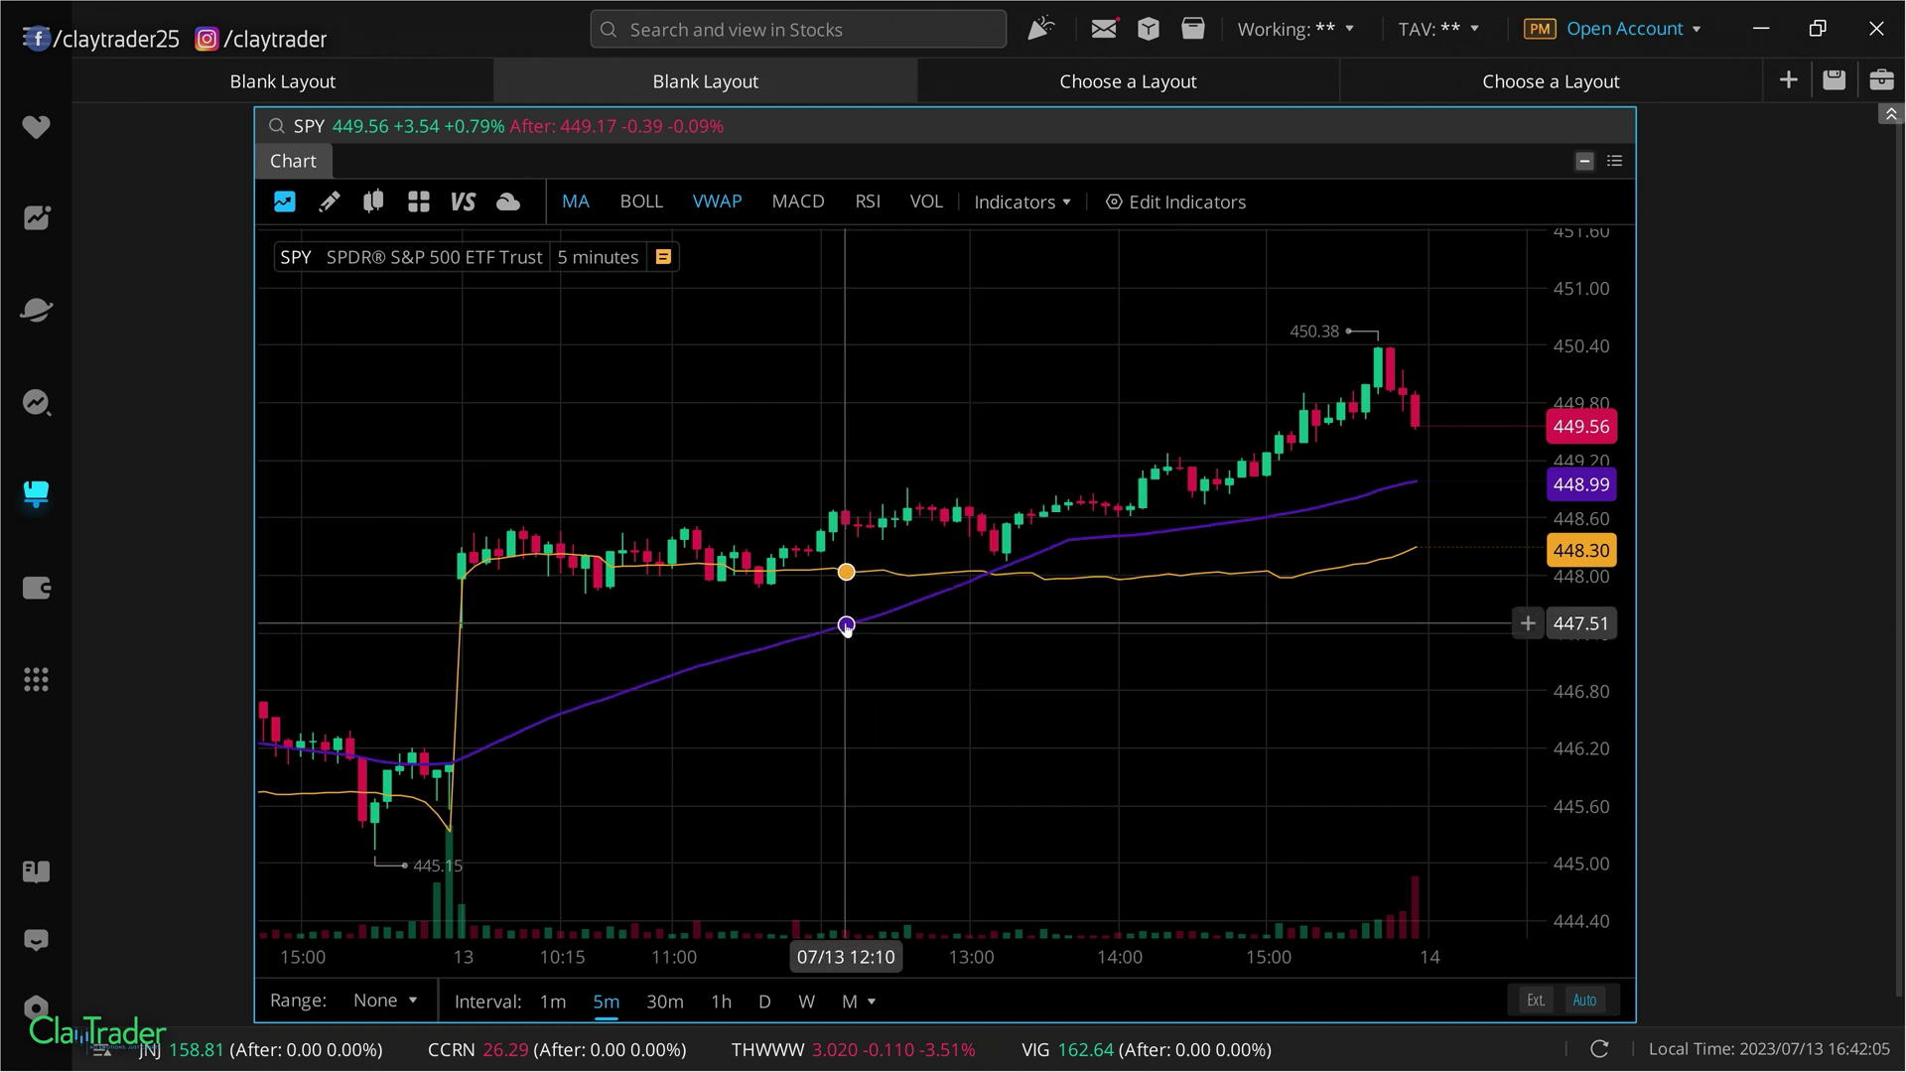
- Enter 200 in the MA settings, colour MA200 magenta (ed1cb9), enable it, and click Done
right_click(846, 625)
left_click(921, 532)
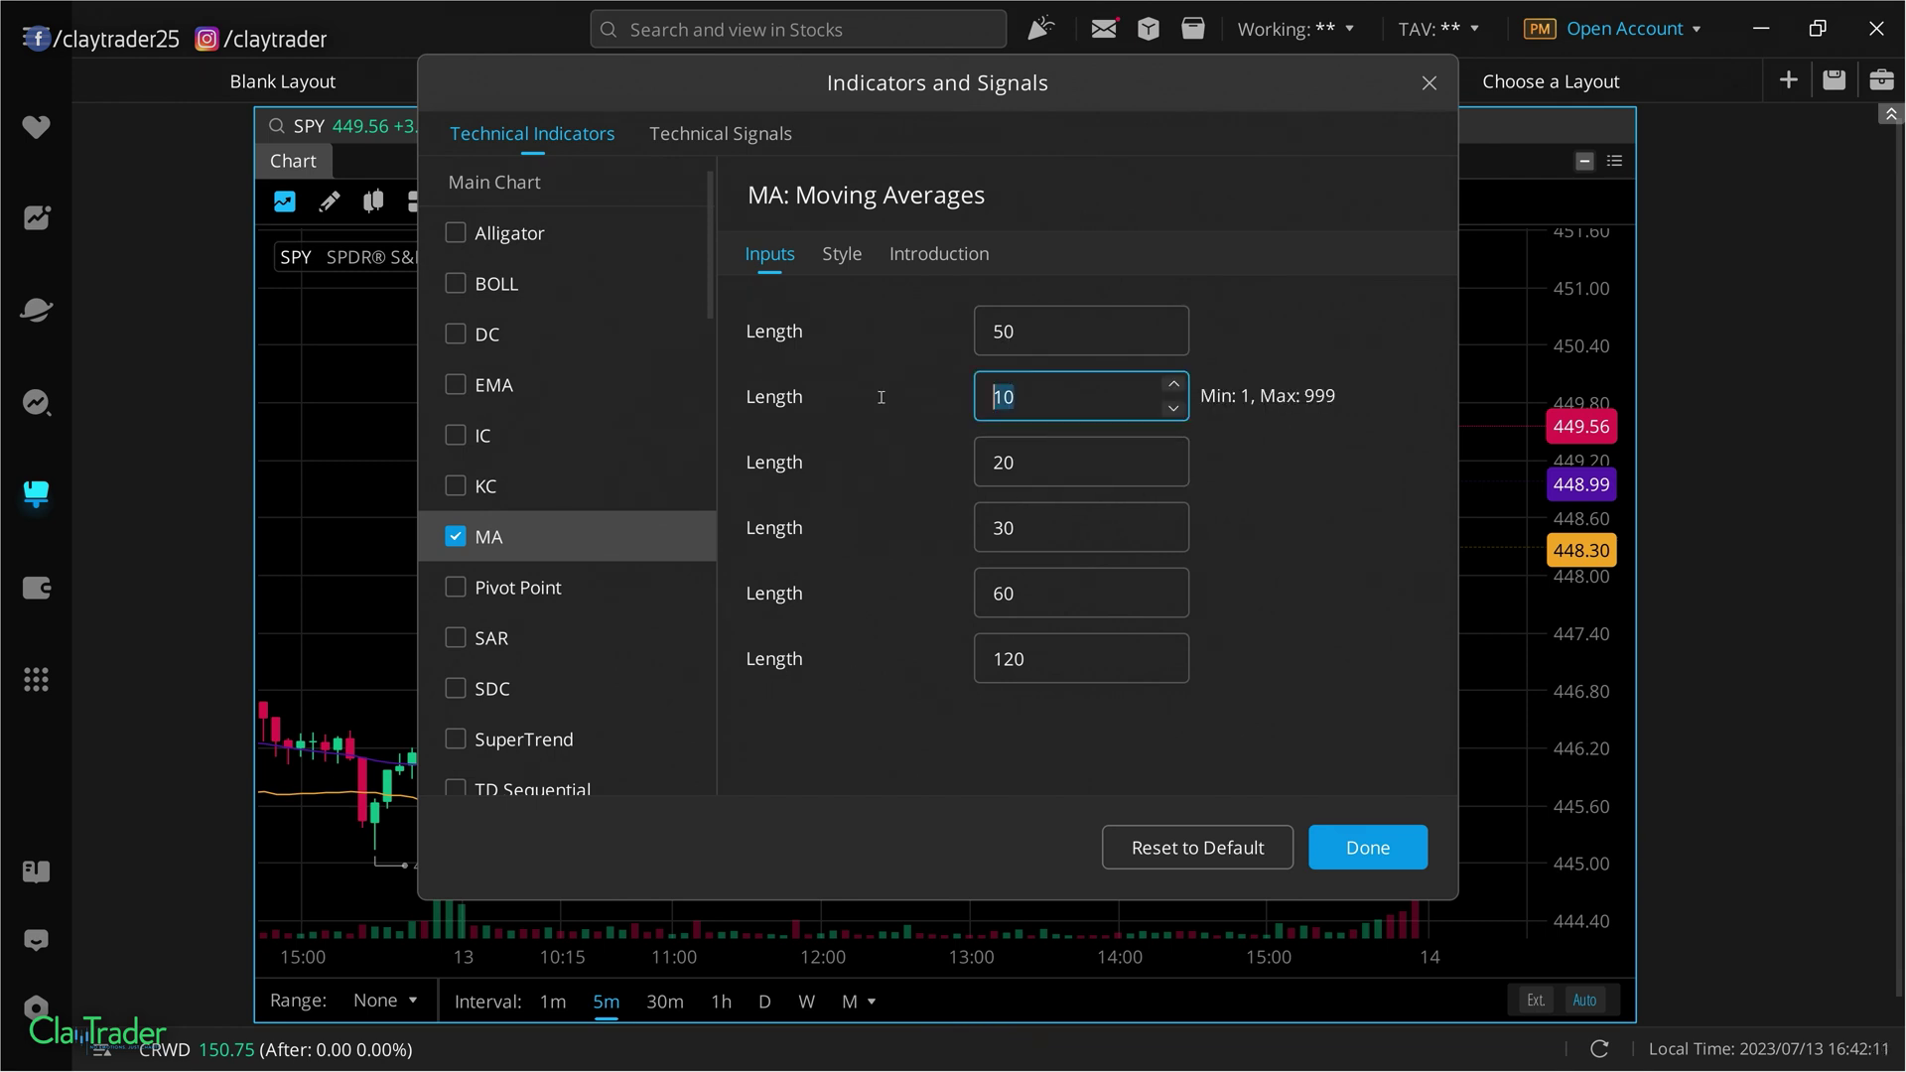
type("200")
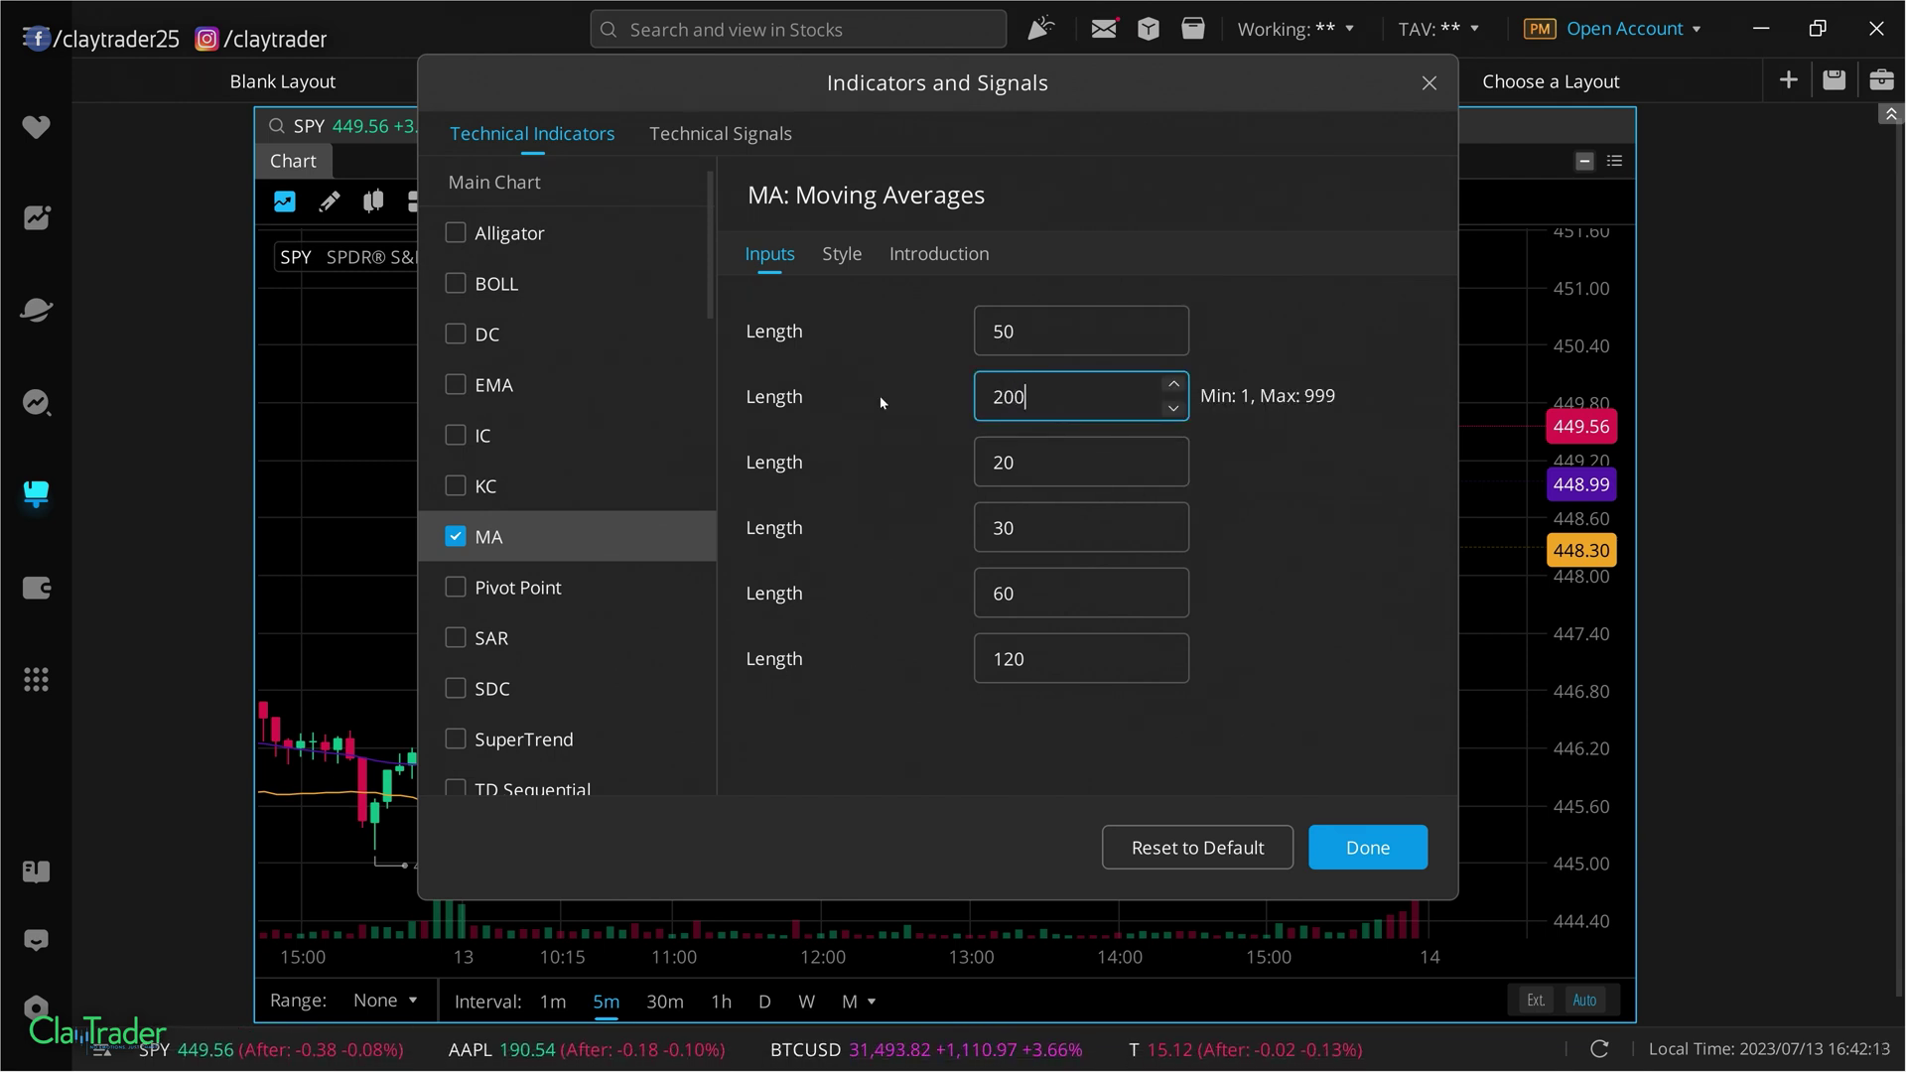
left_click(850, 255)
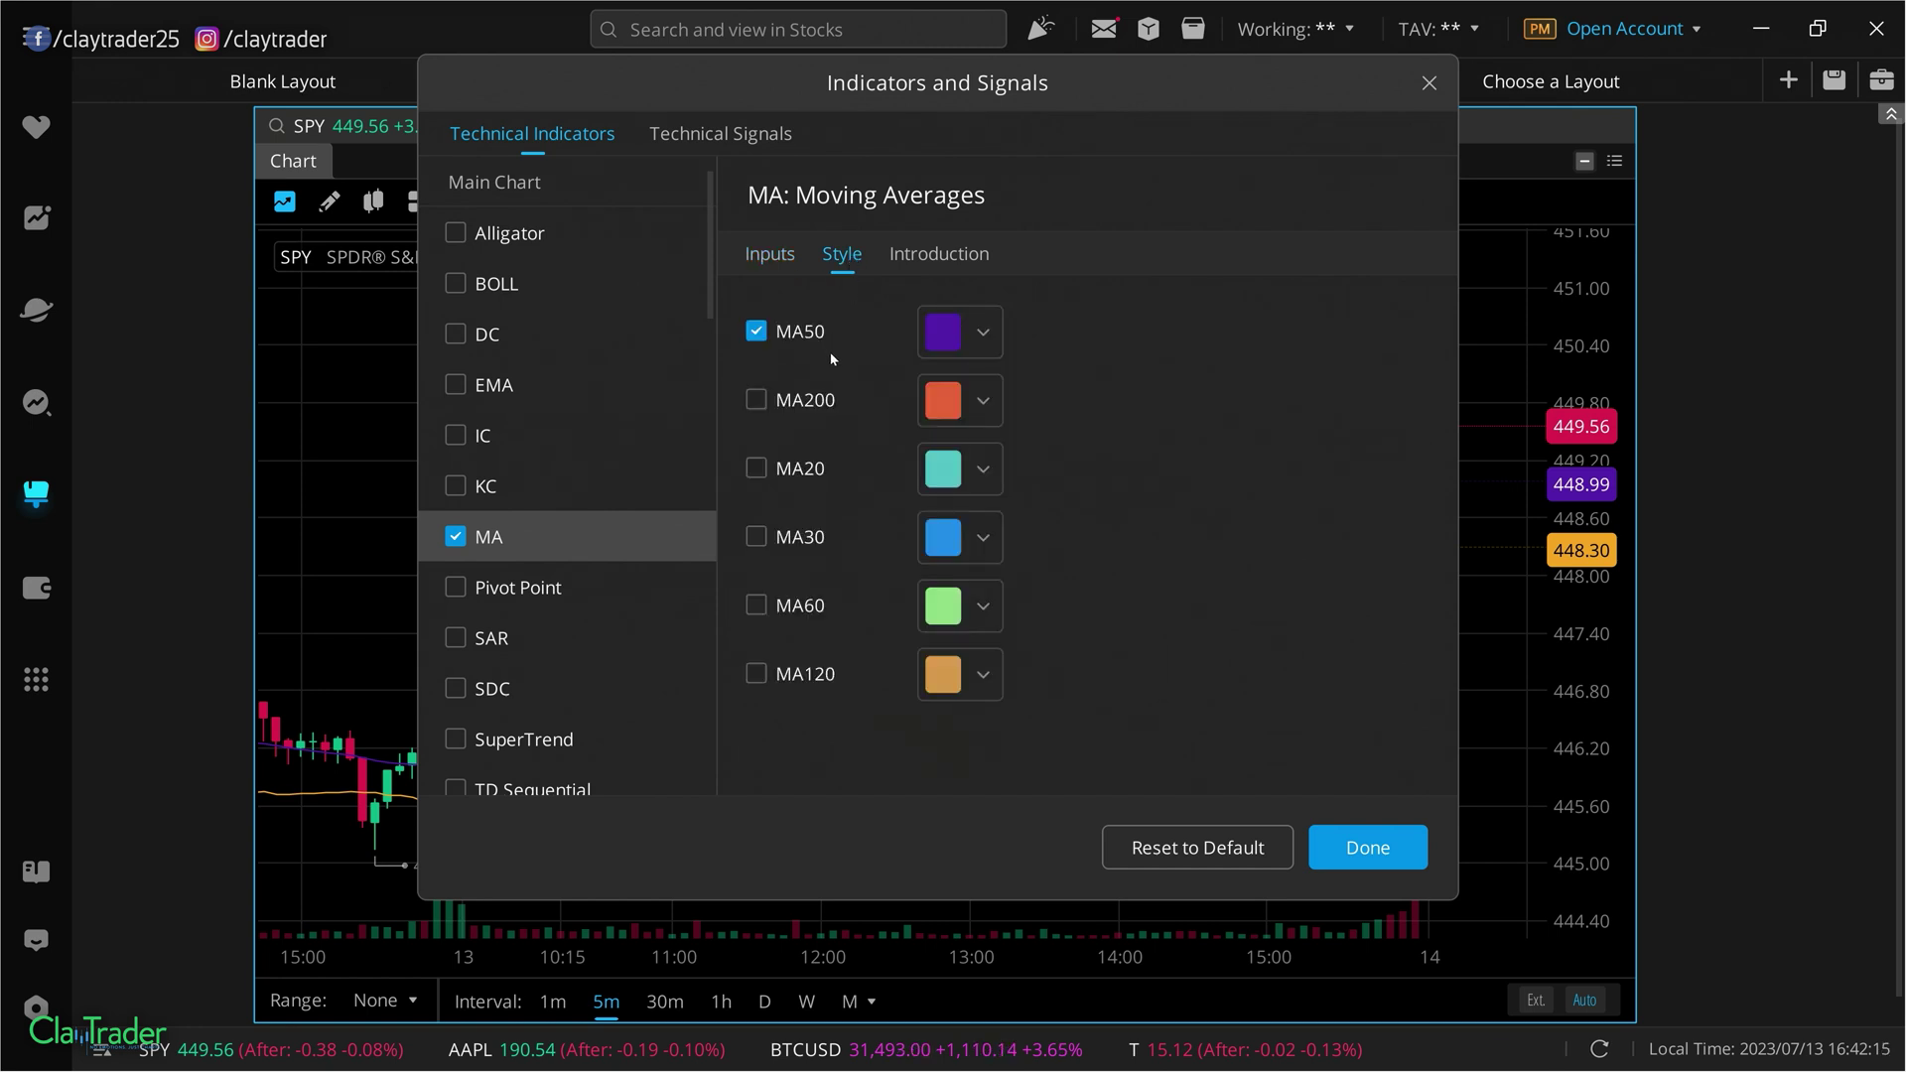
left_click(944, 401)
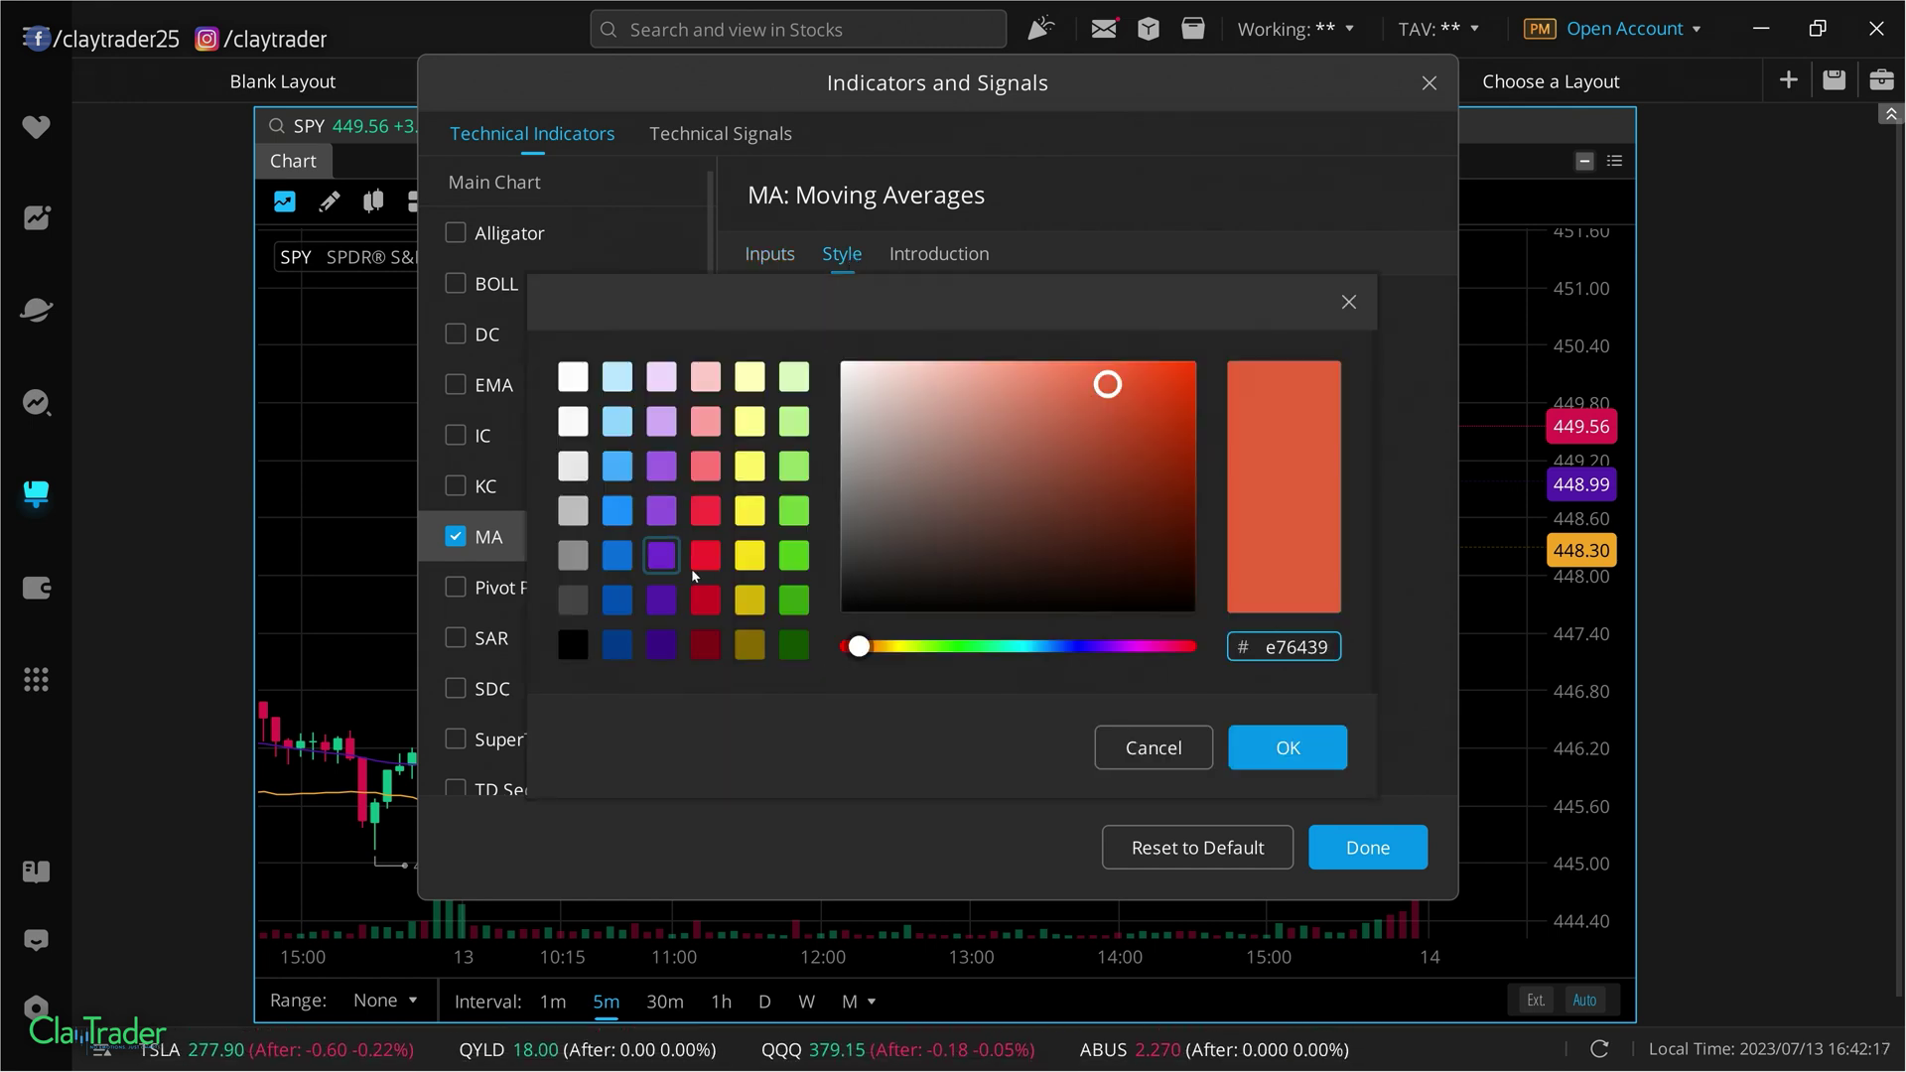
left_click(1147, 647)
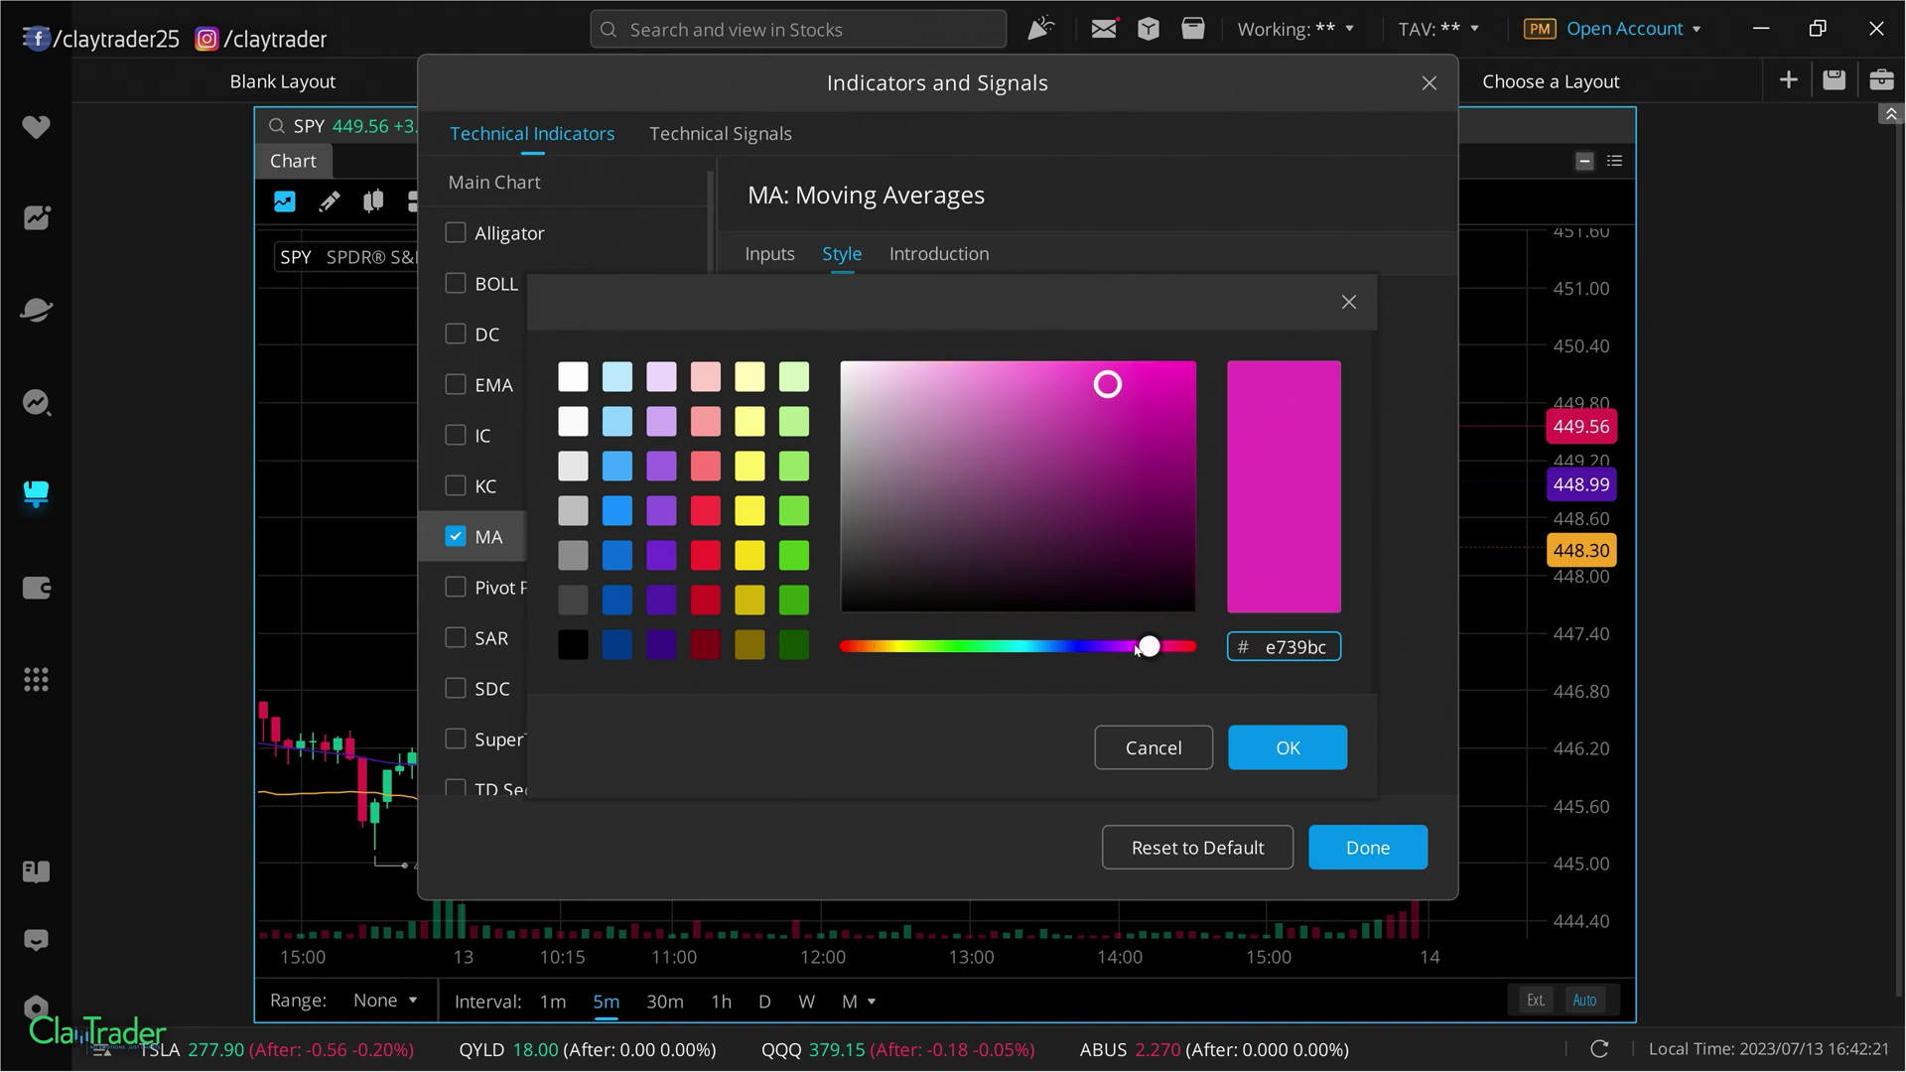
left_click(1154, 378)
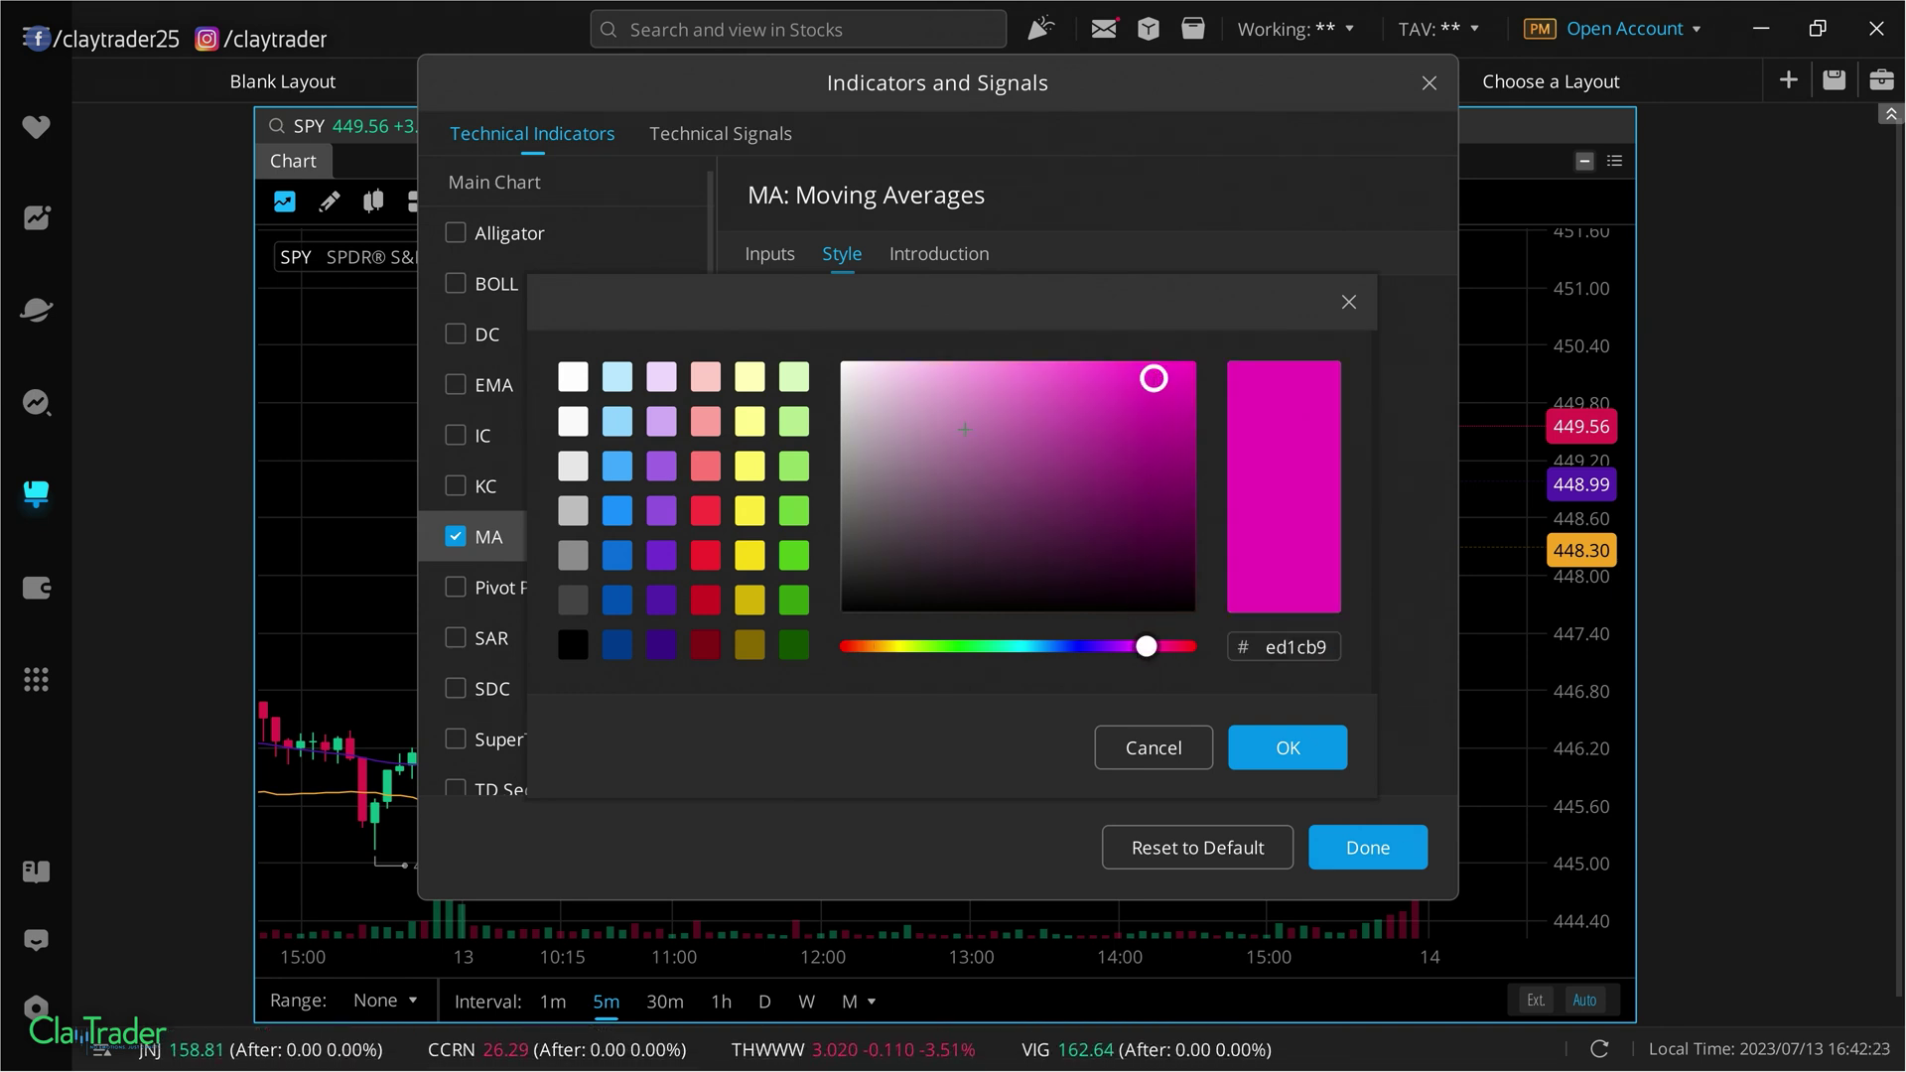
left_click(1277, 760)
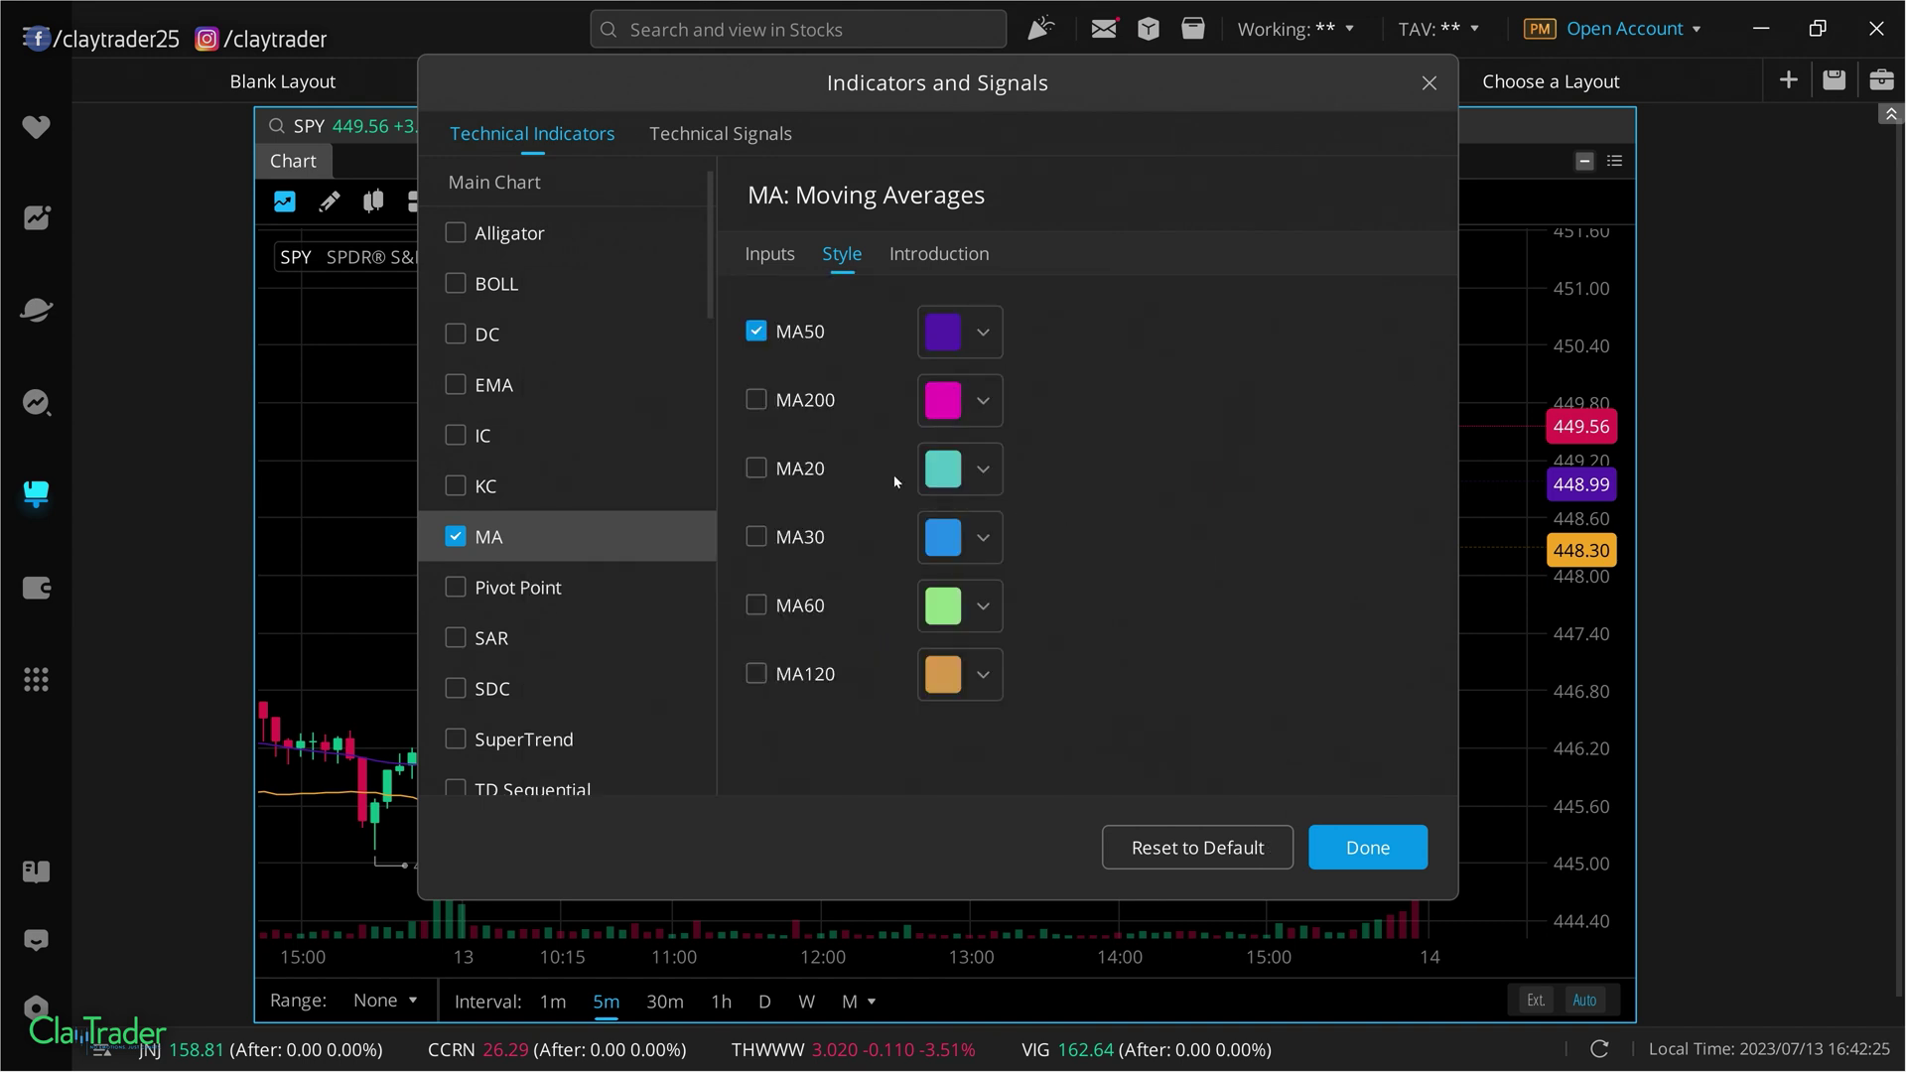
left_click(756, 401)
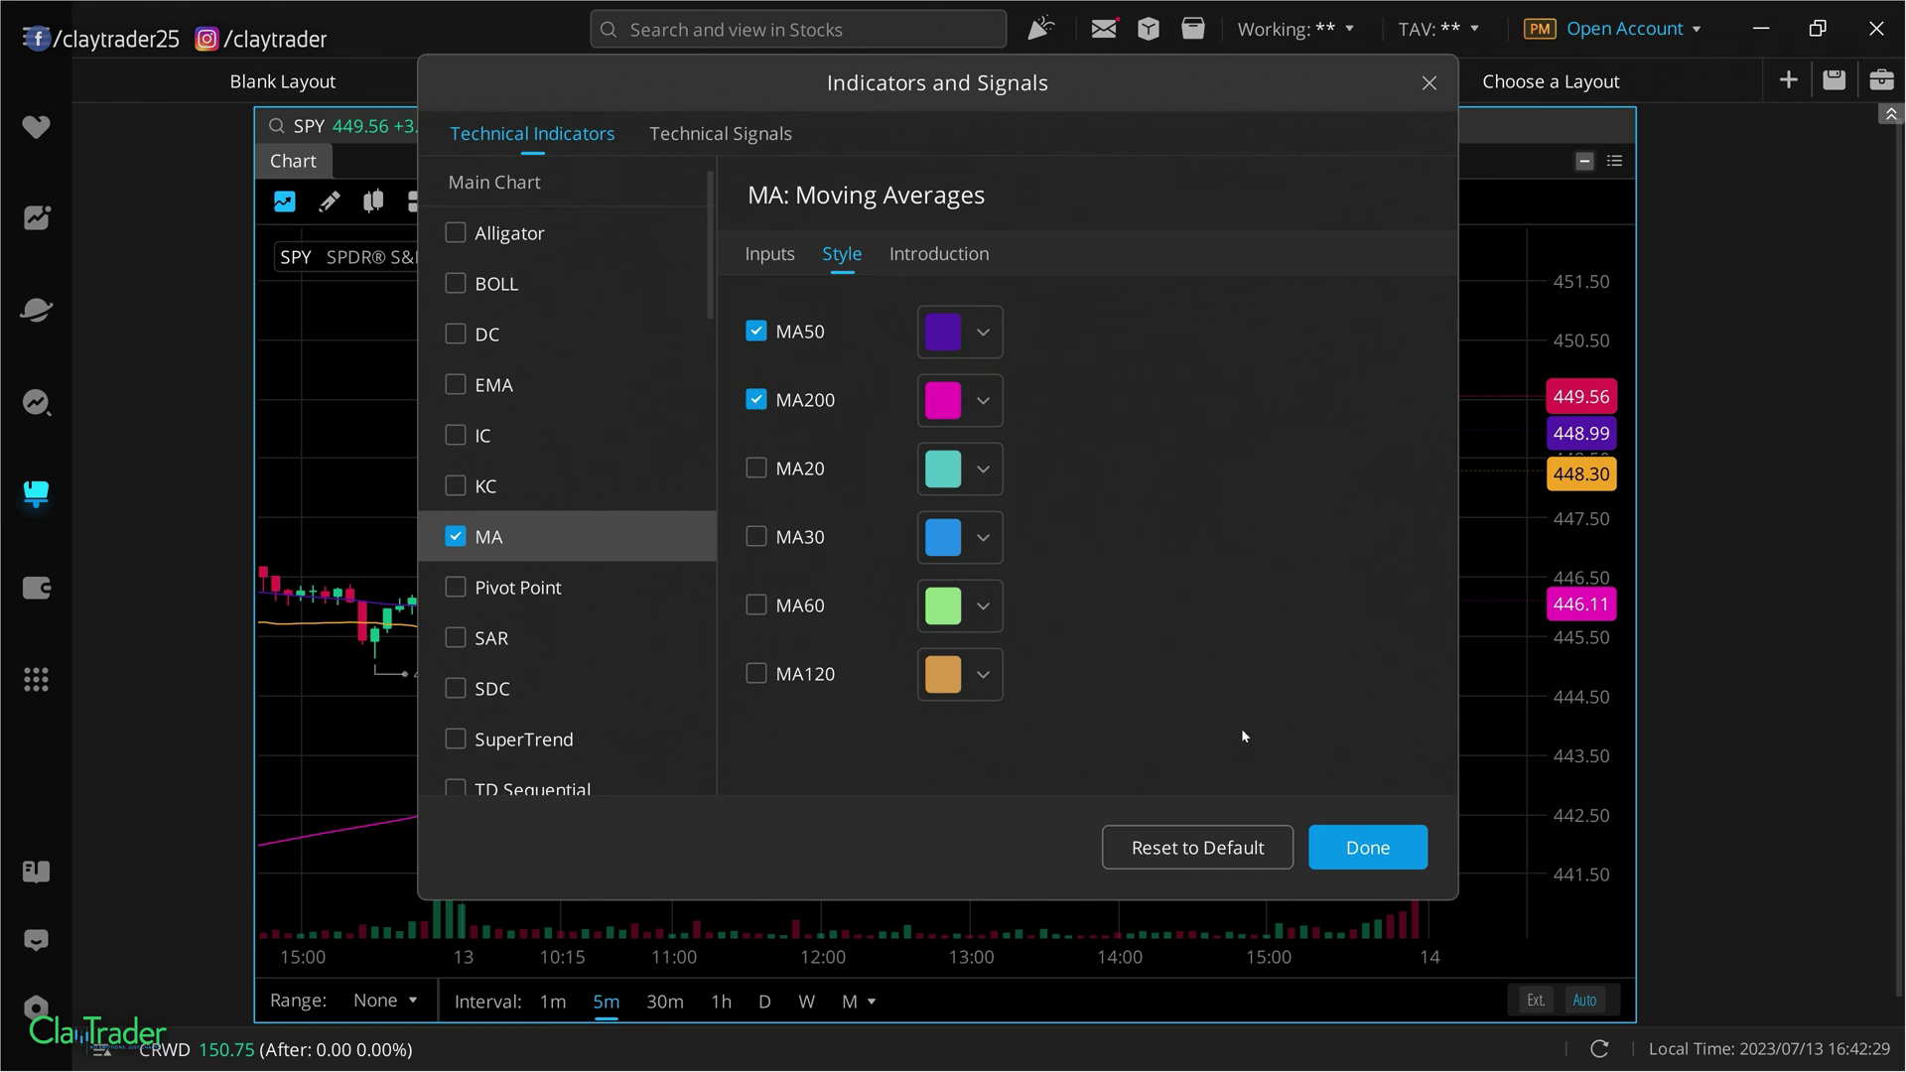
left_click(1366, 846)
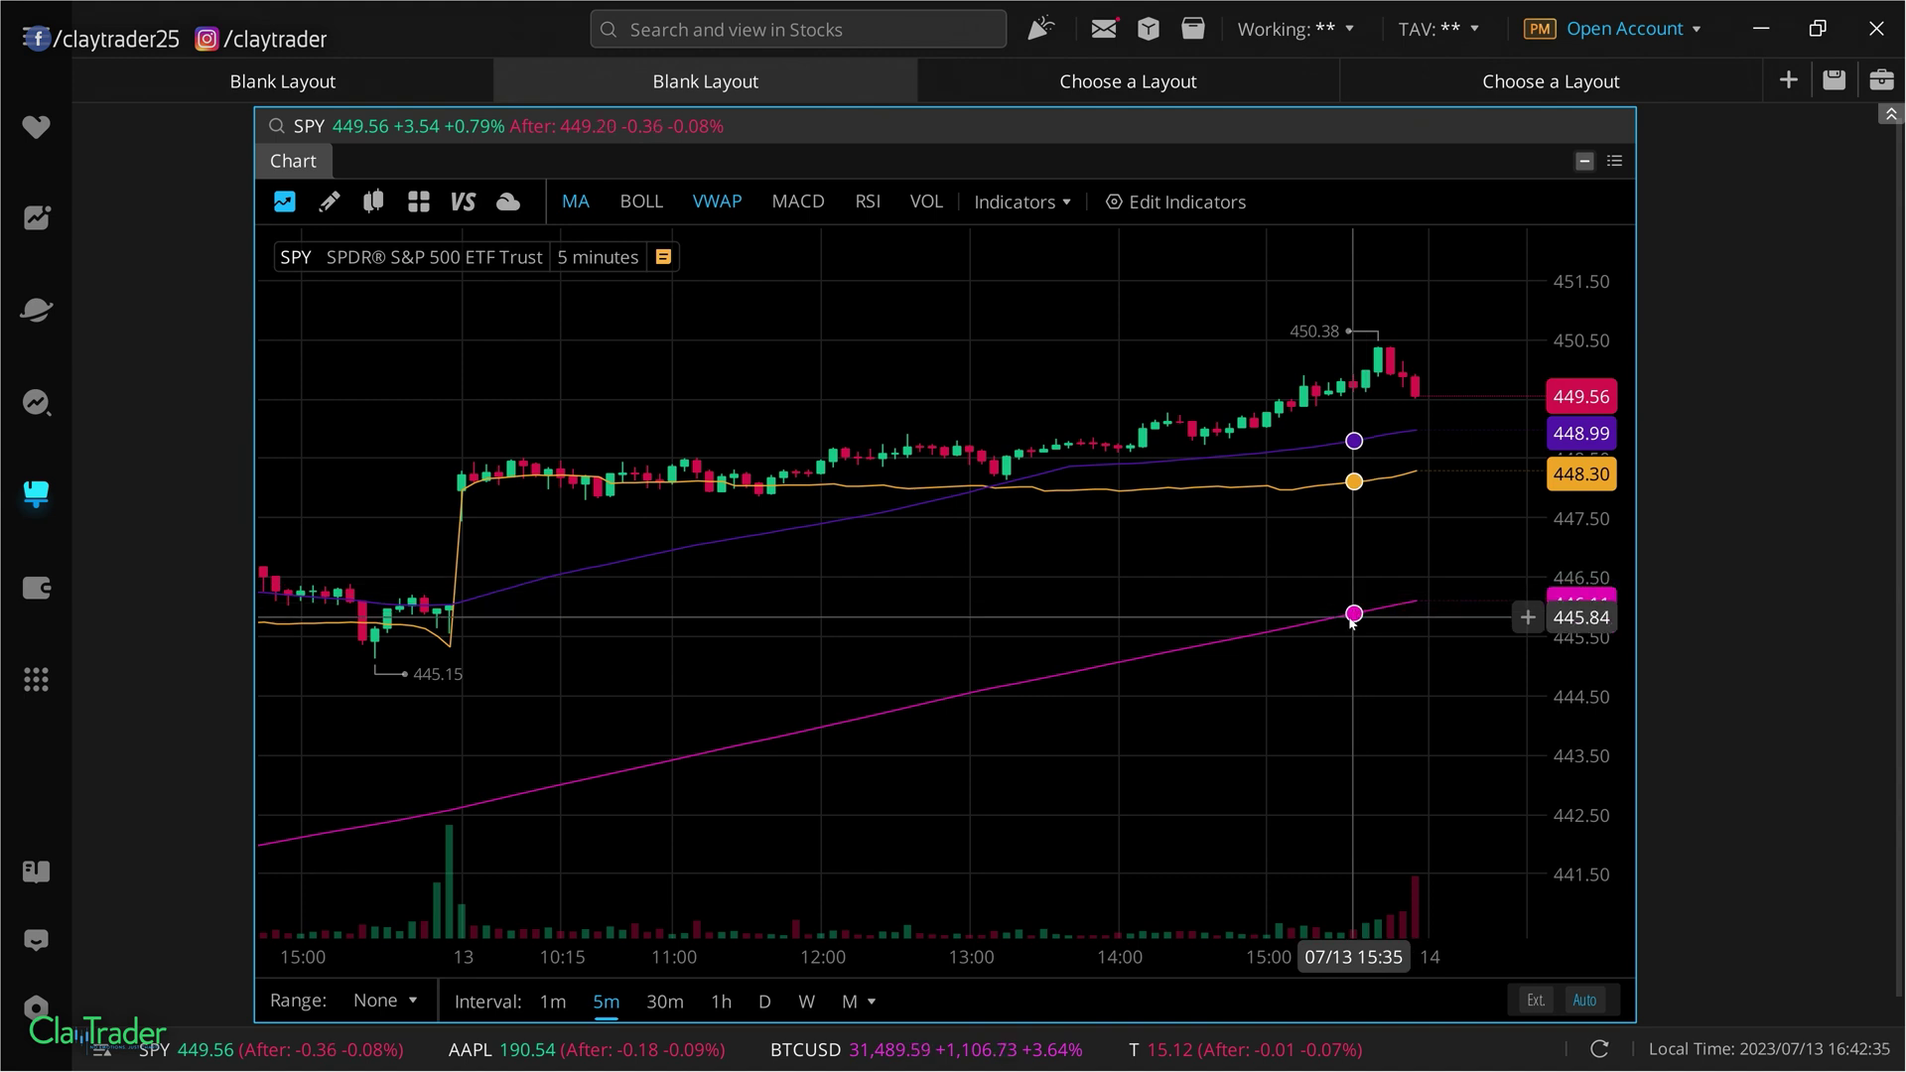
- Pan the SPY 5-minute chart left to leave space on the right, and show the drawing tools
left_click_drag(1072, 383, 1023, 382)
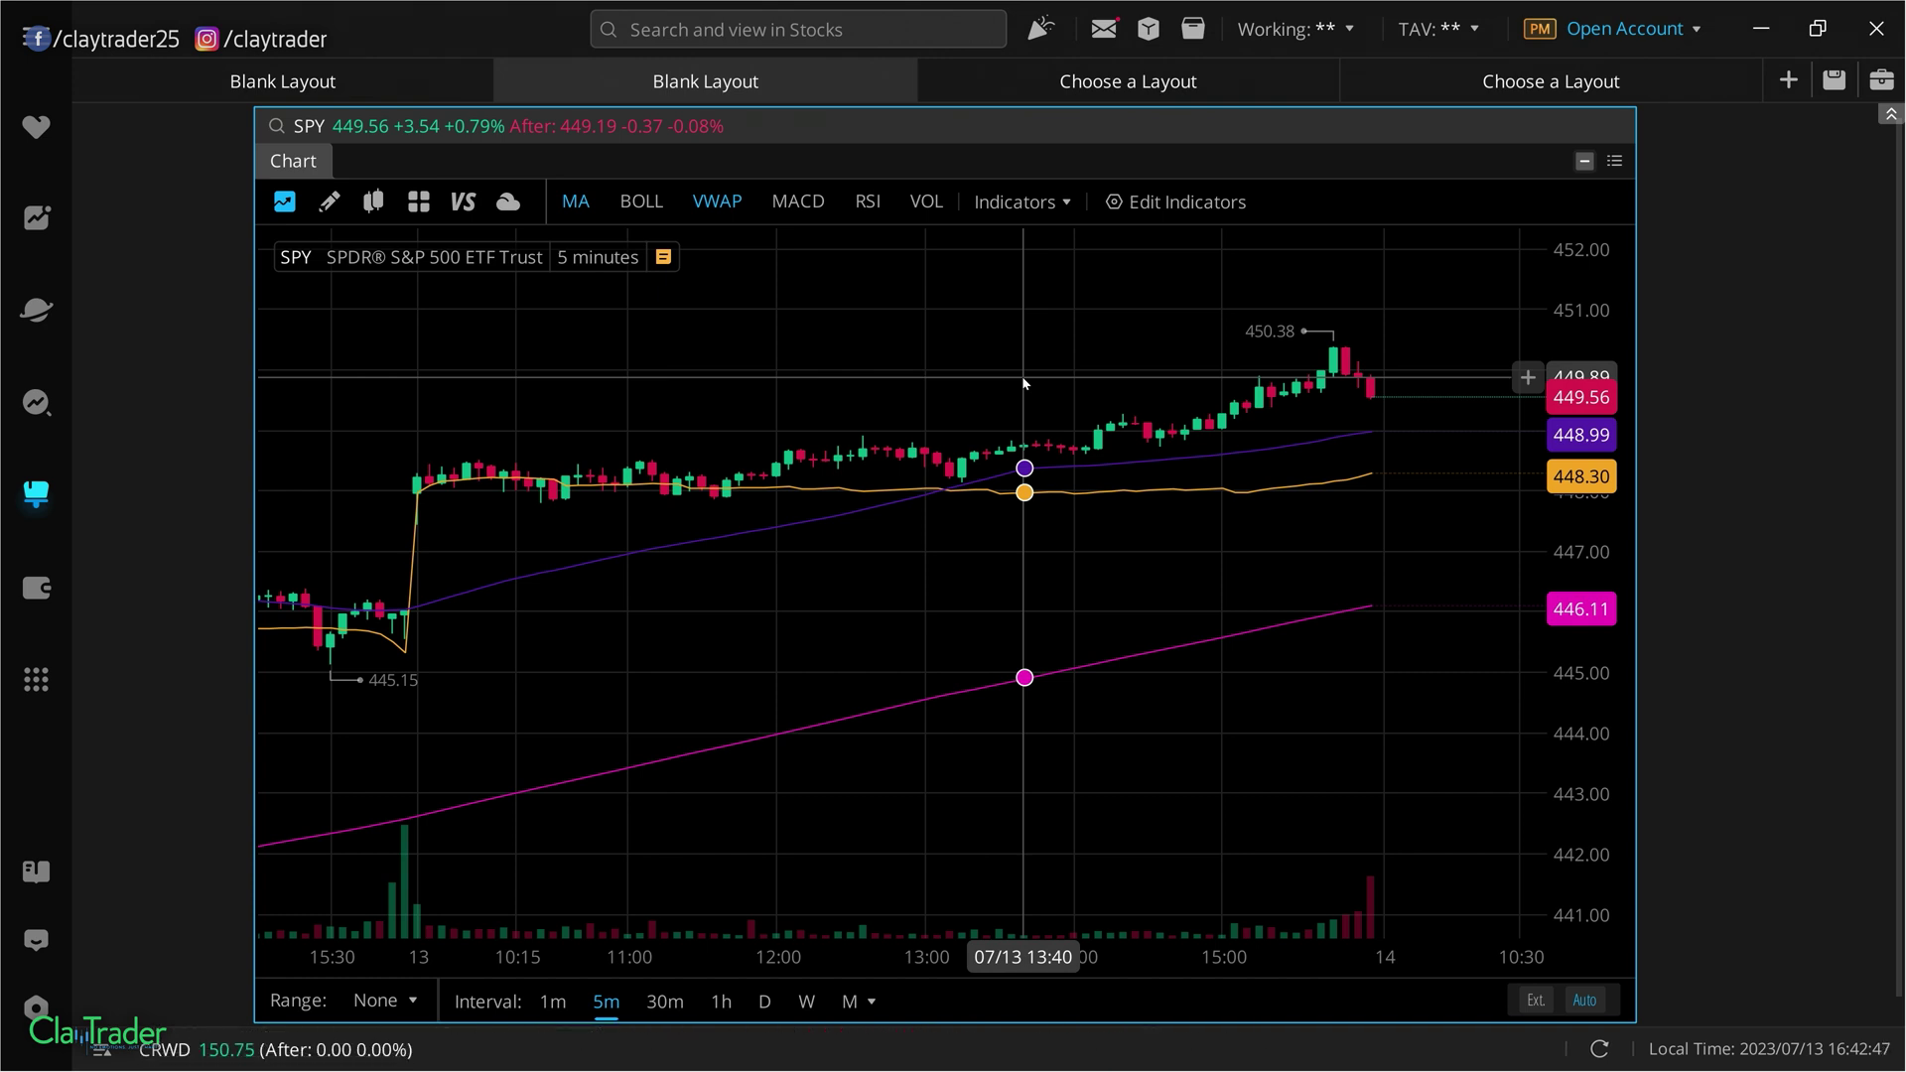
left_click_drag(1006, 597, 641, 432)
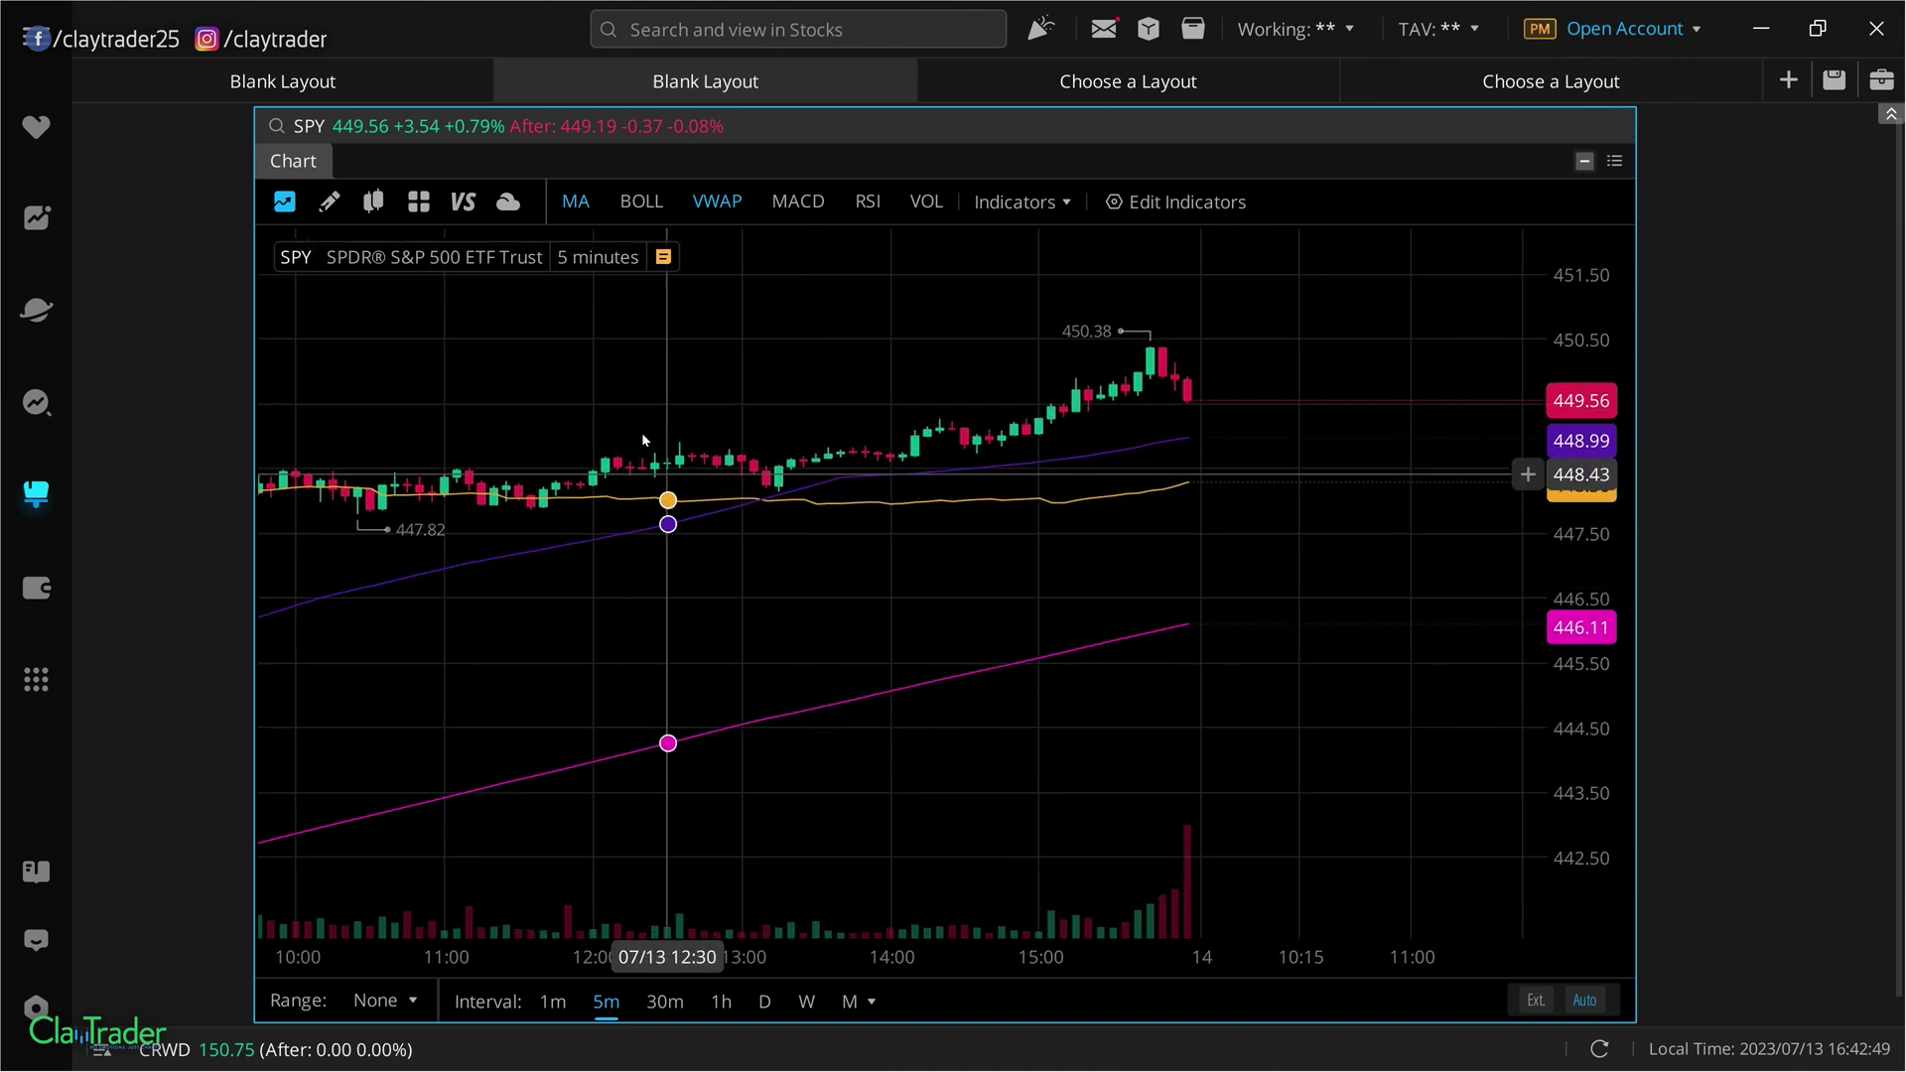
left_click(330, 204)
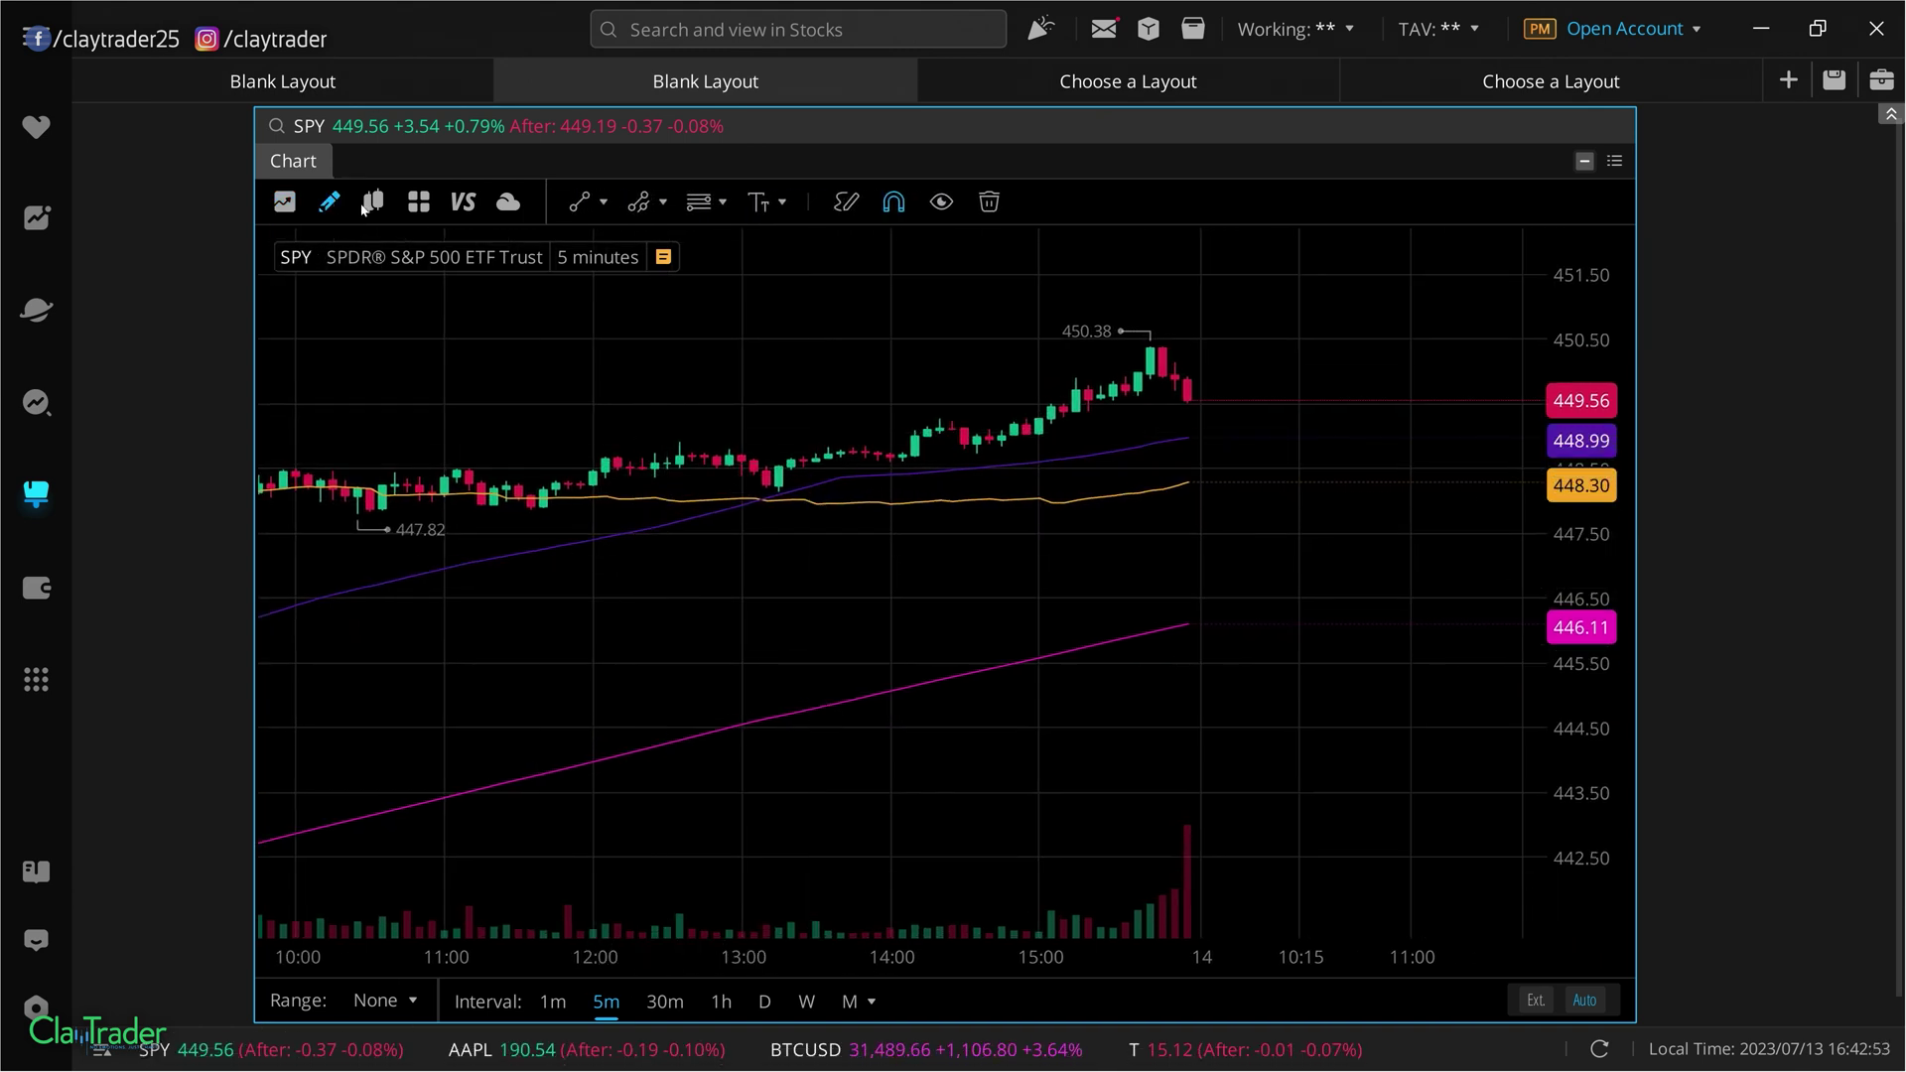
left_click(606, 206)
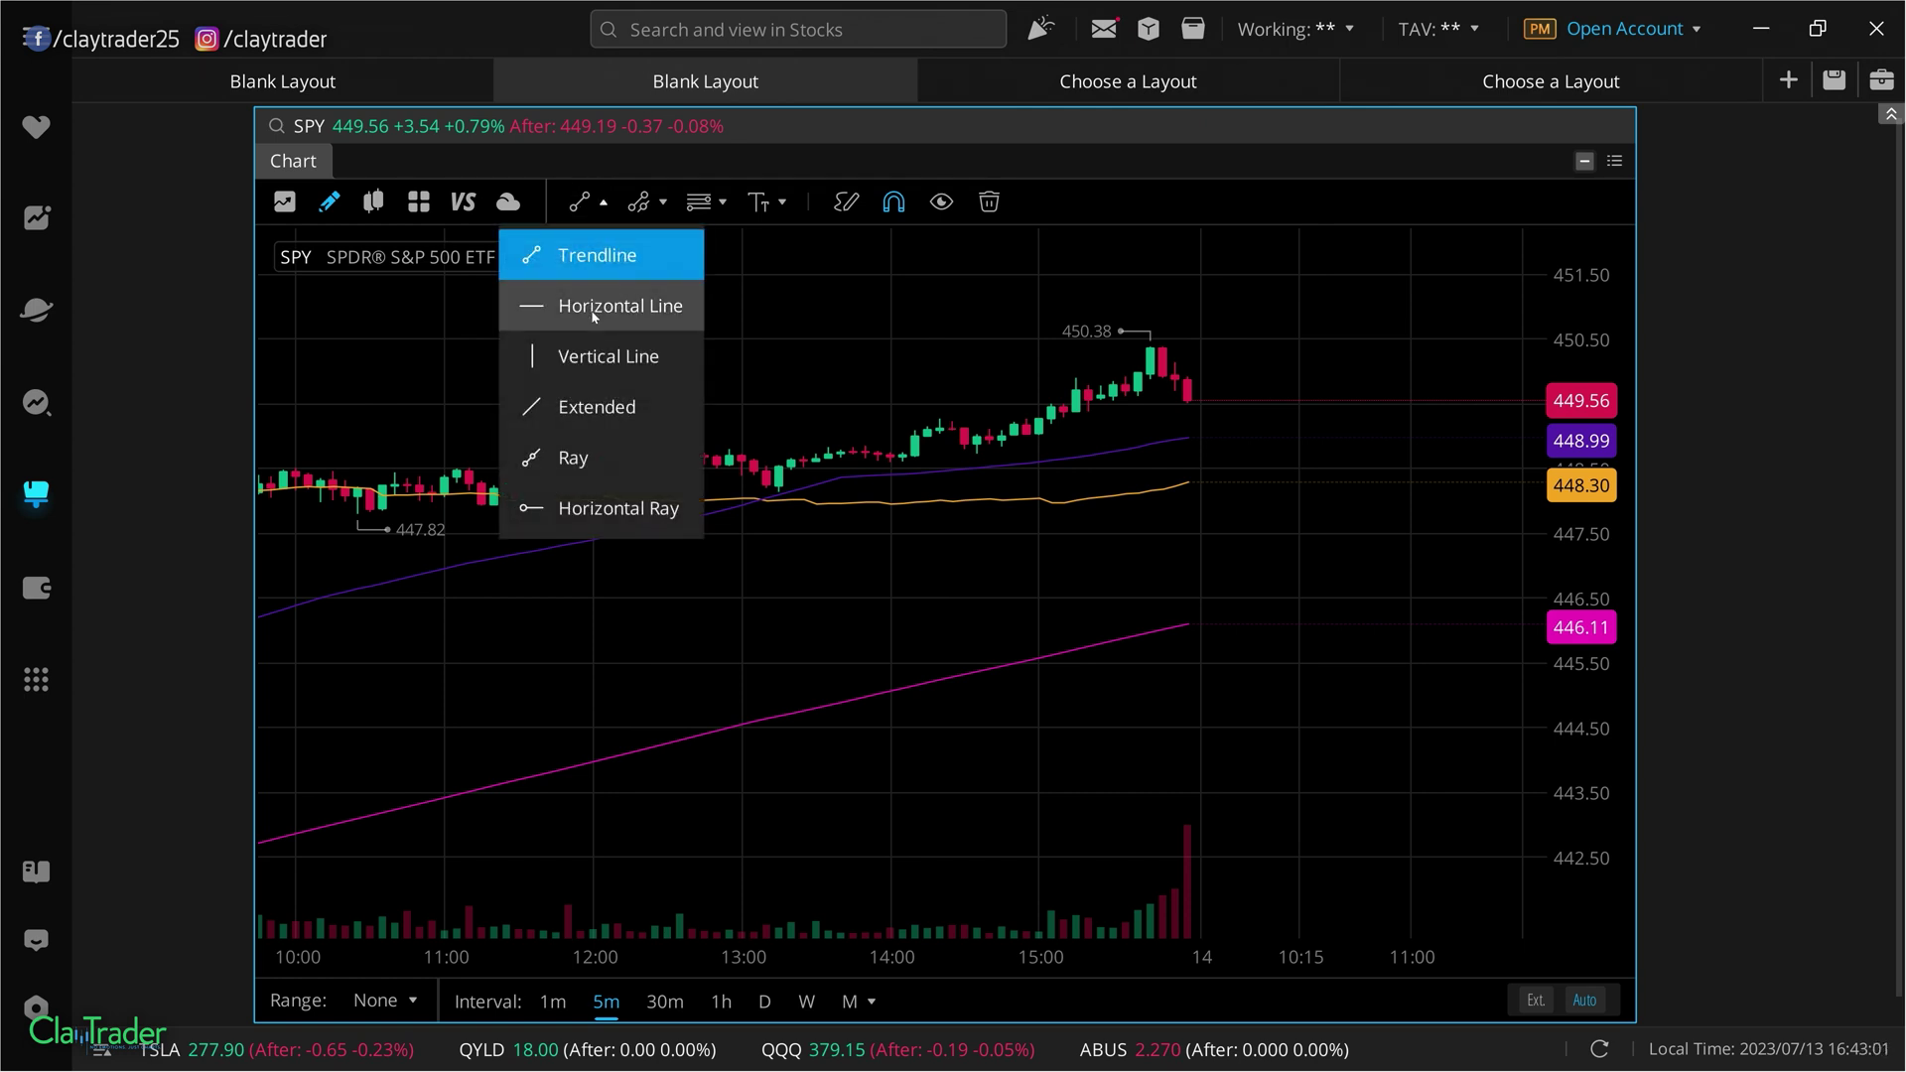
left_click(663, 205)
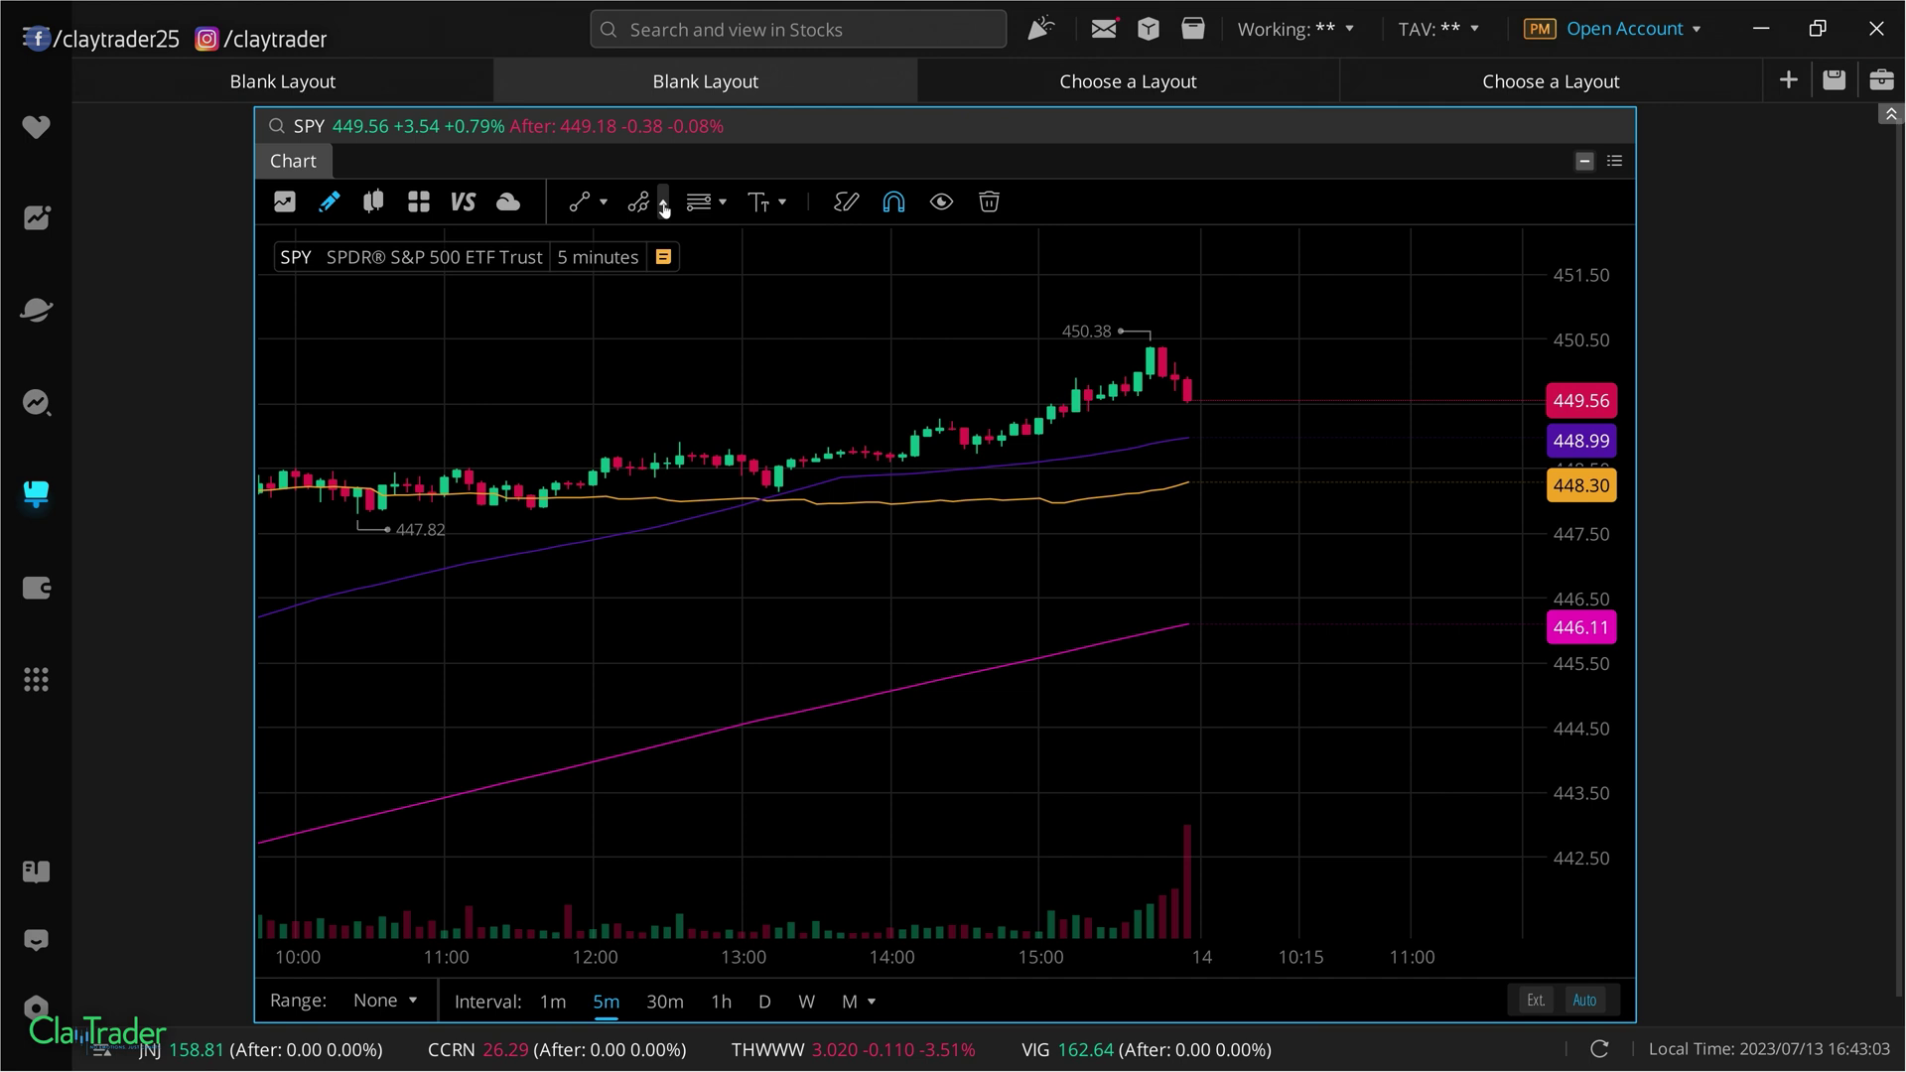
left_click(663, 206)
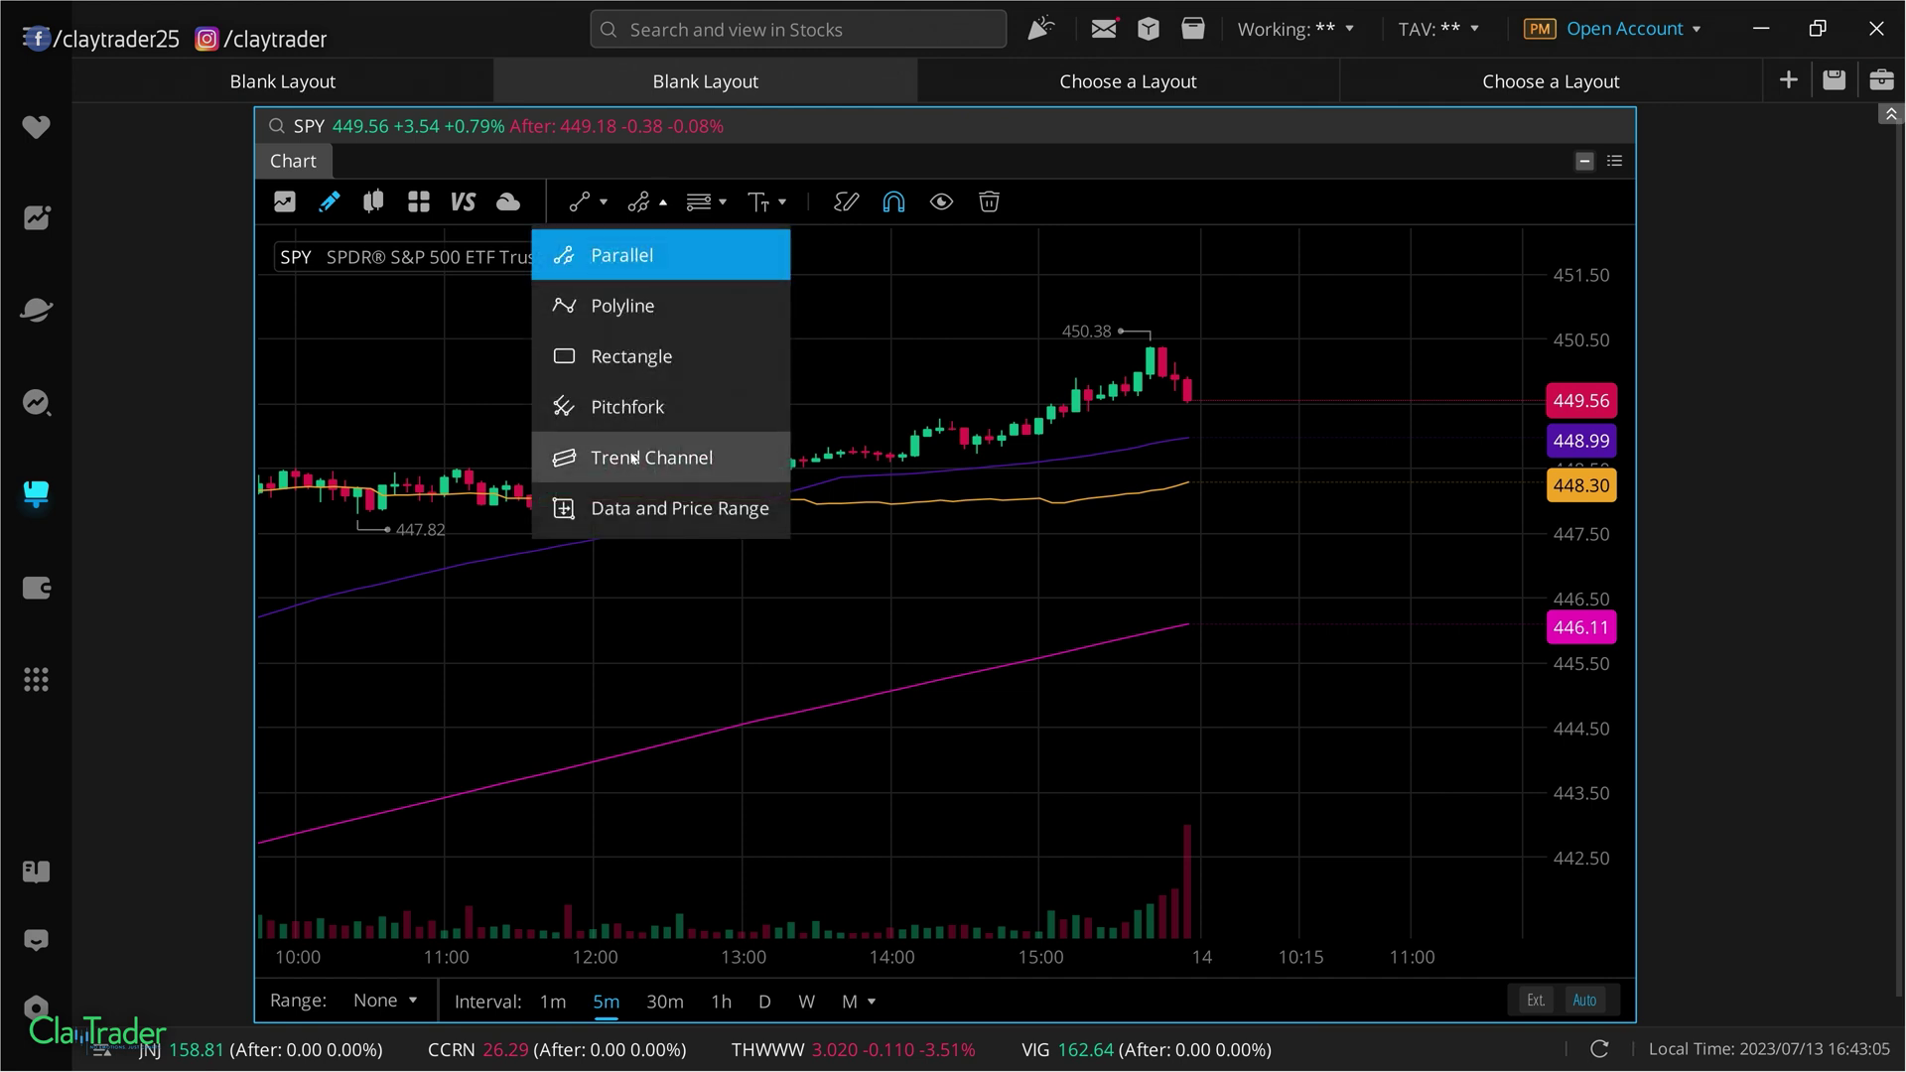
left_click(628, 364)
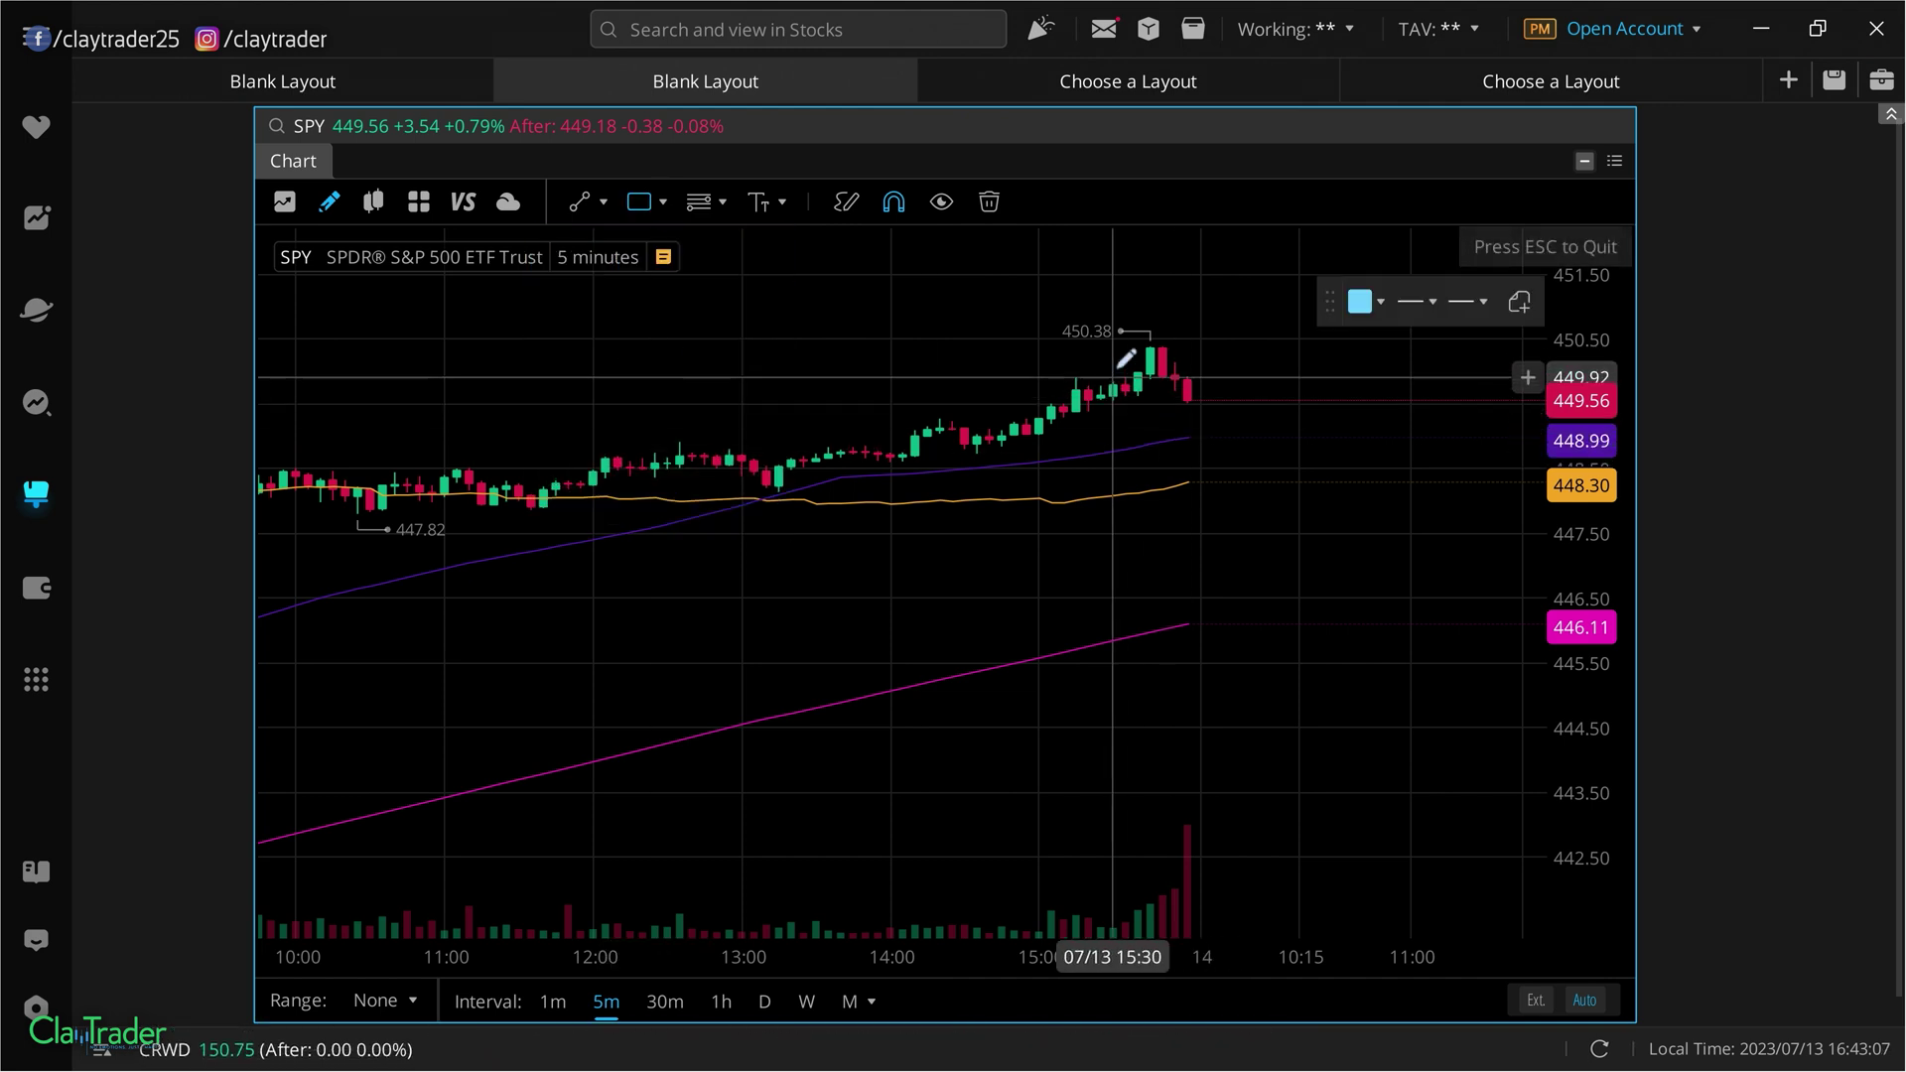
left_click(742, 427)
left_click(940, 501)
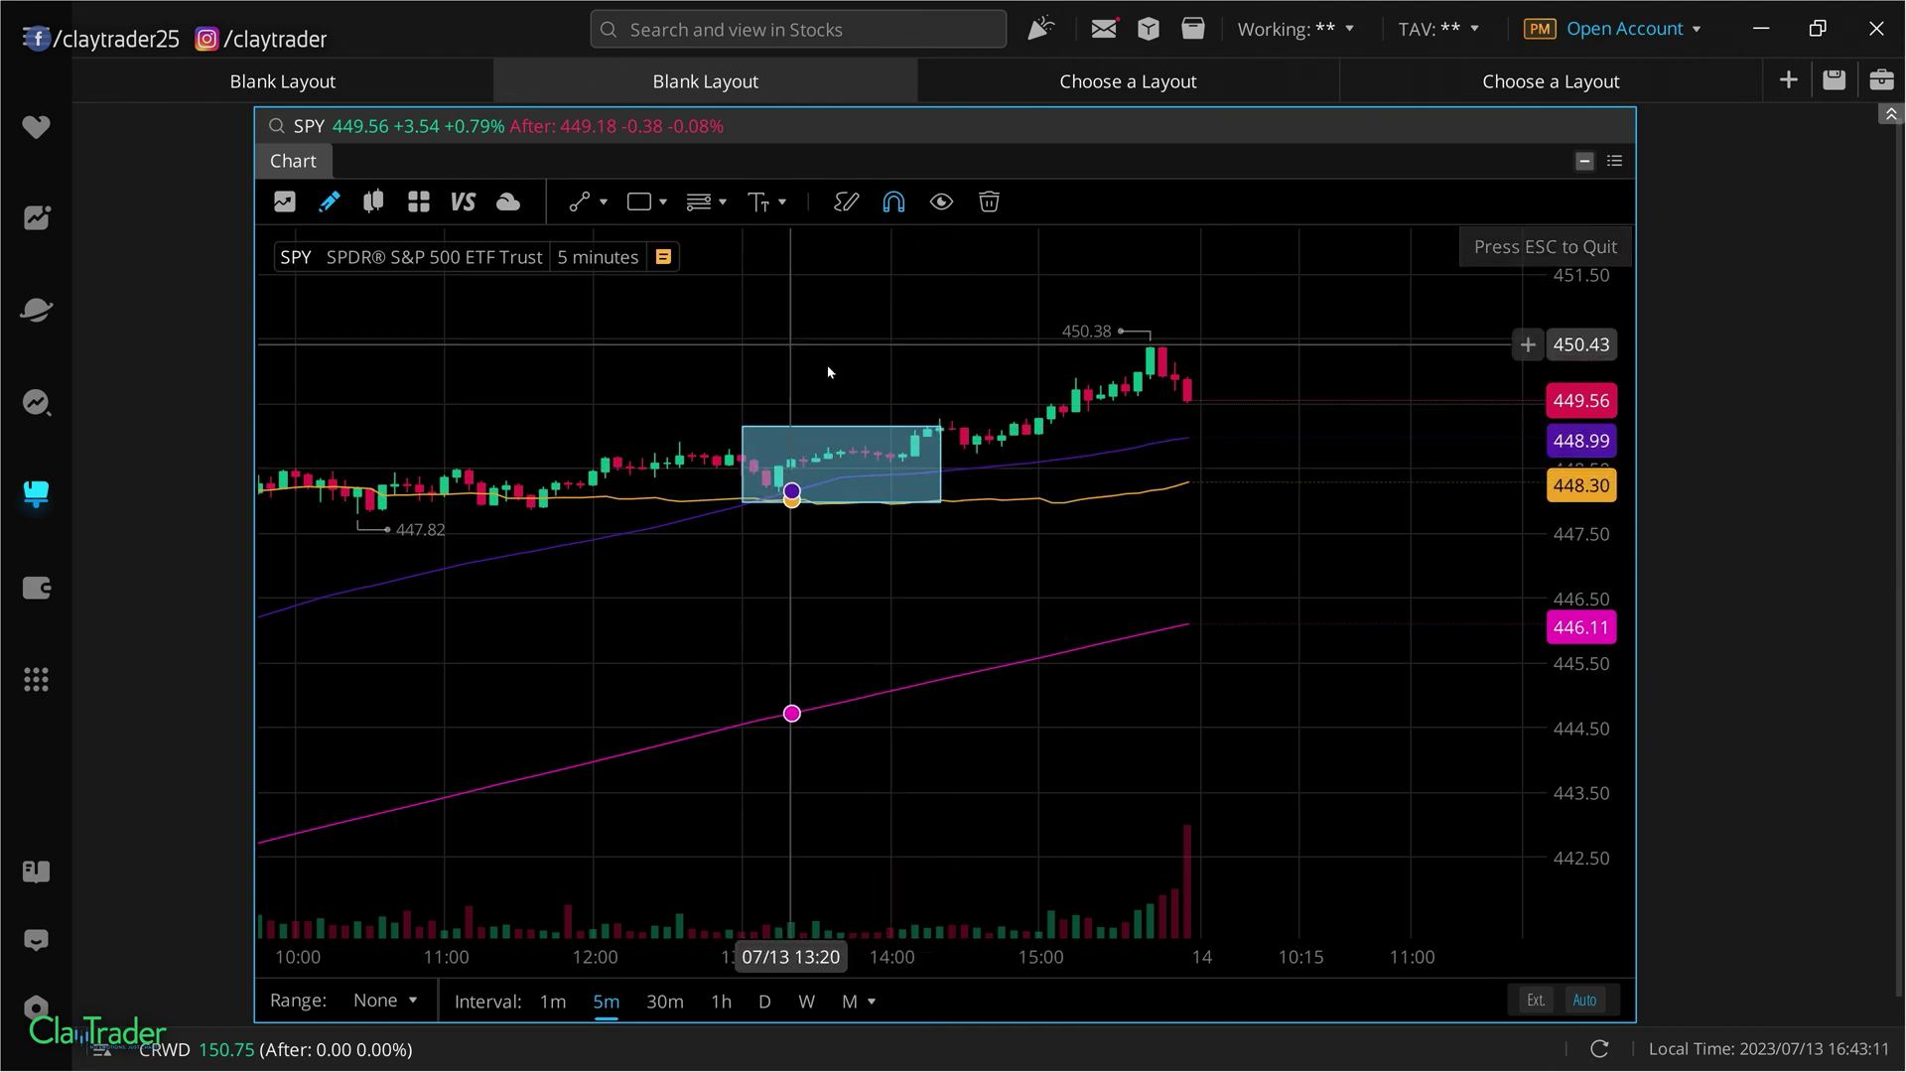
left_click(811, 435)
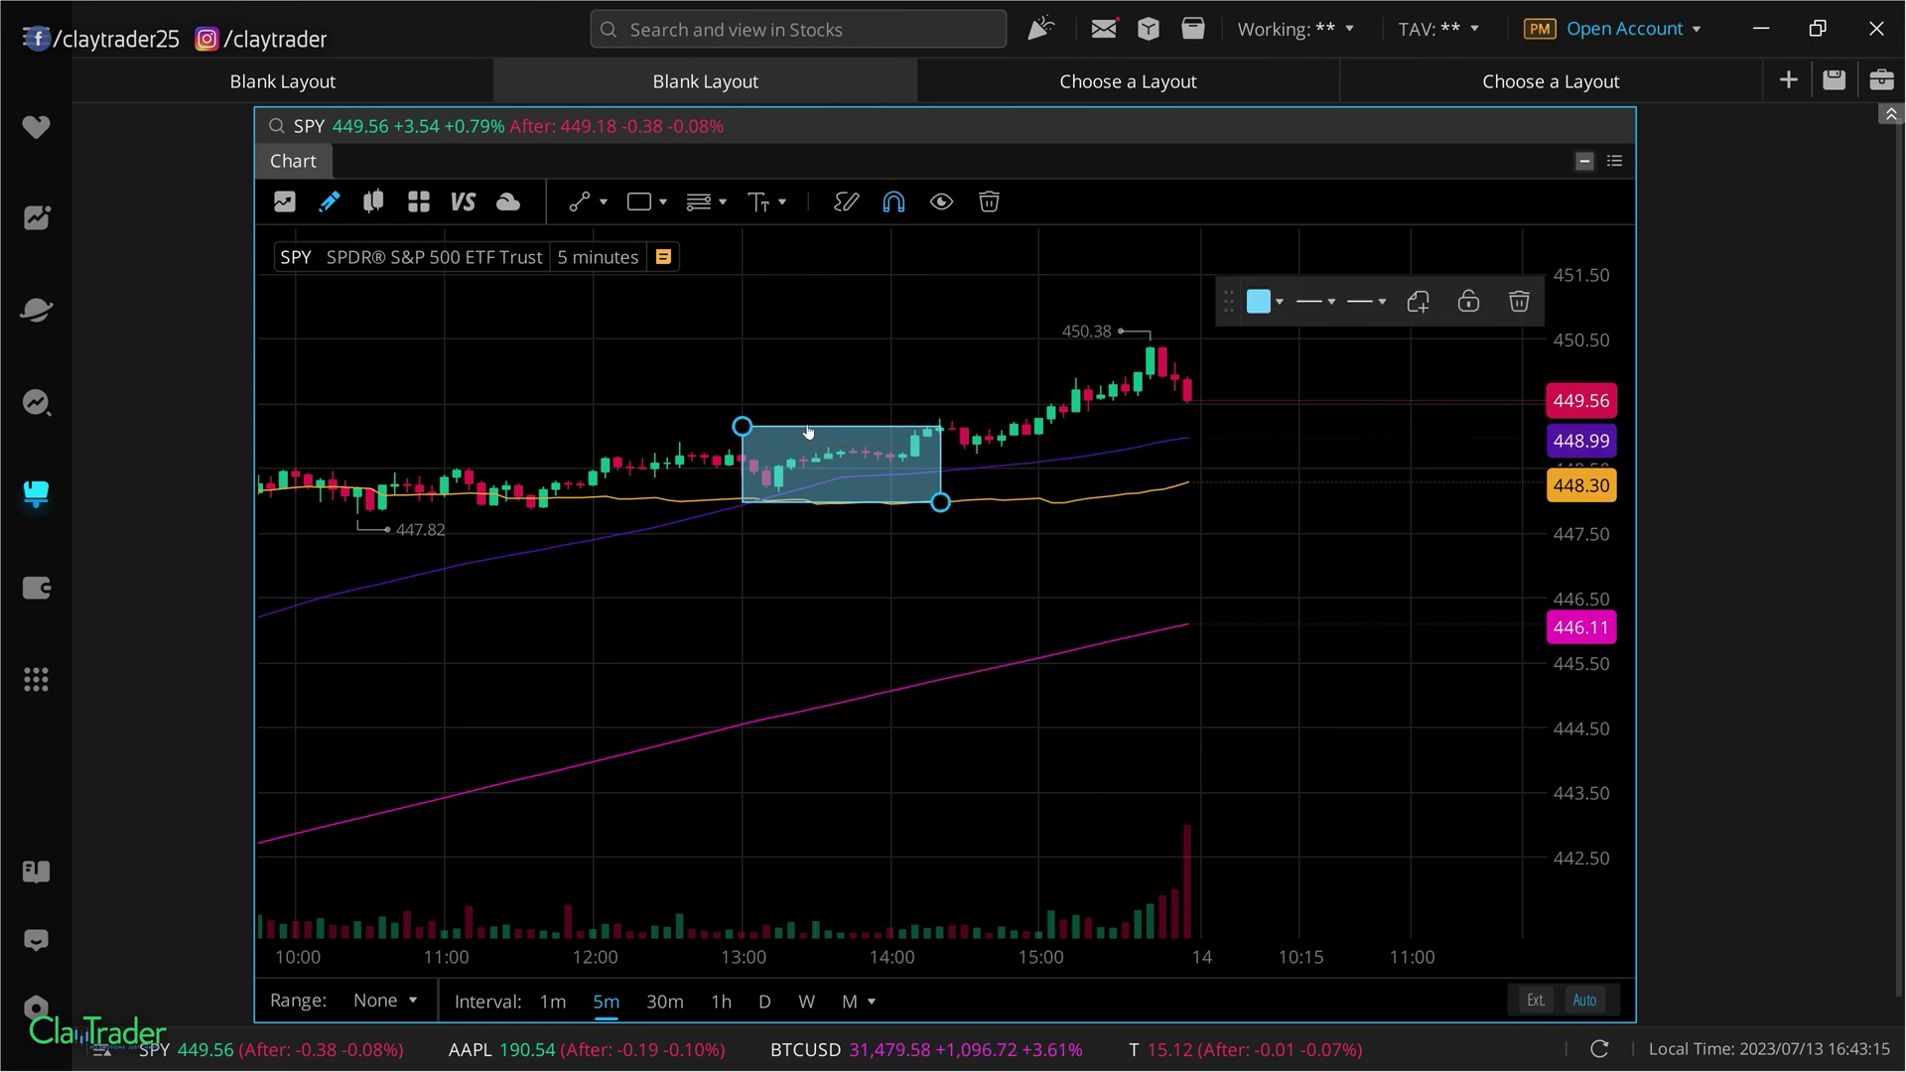
left_click(1520, 304)
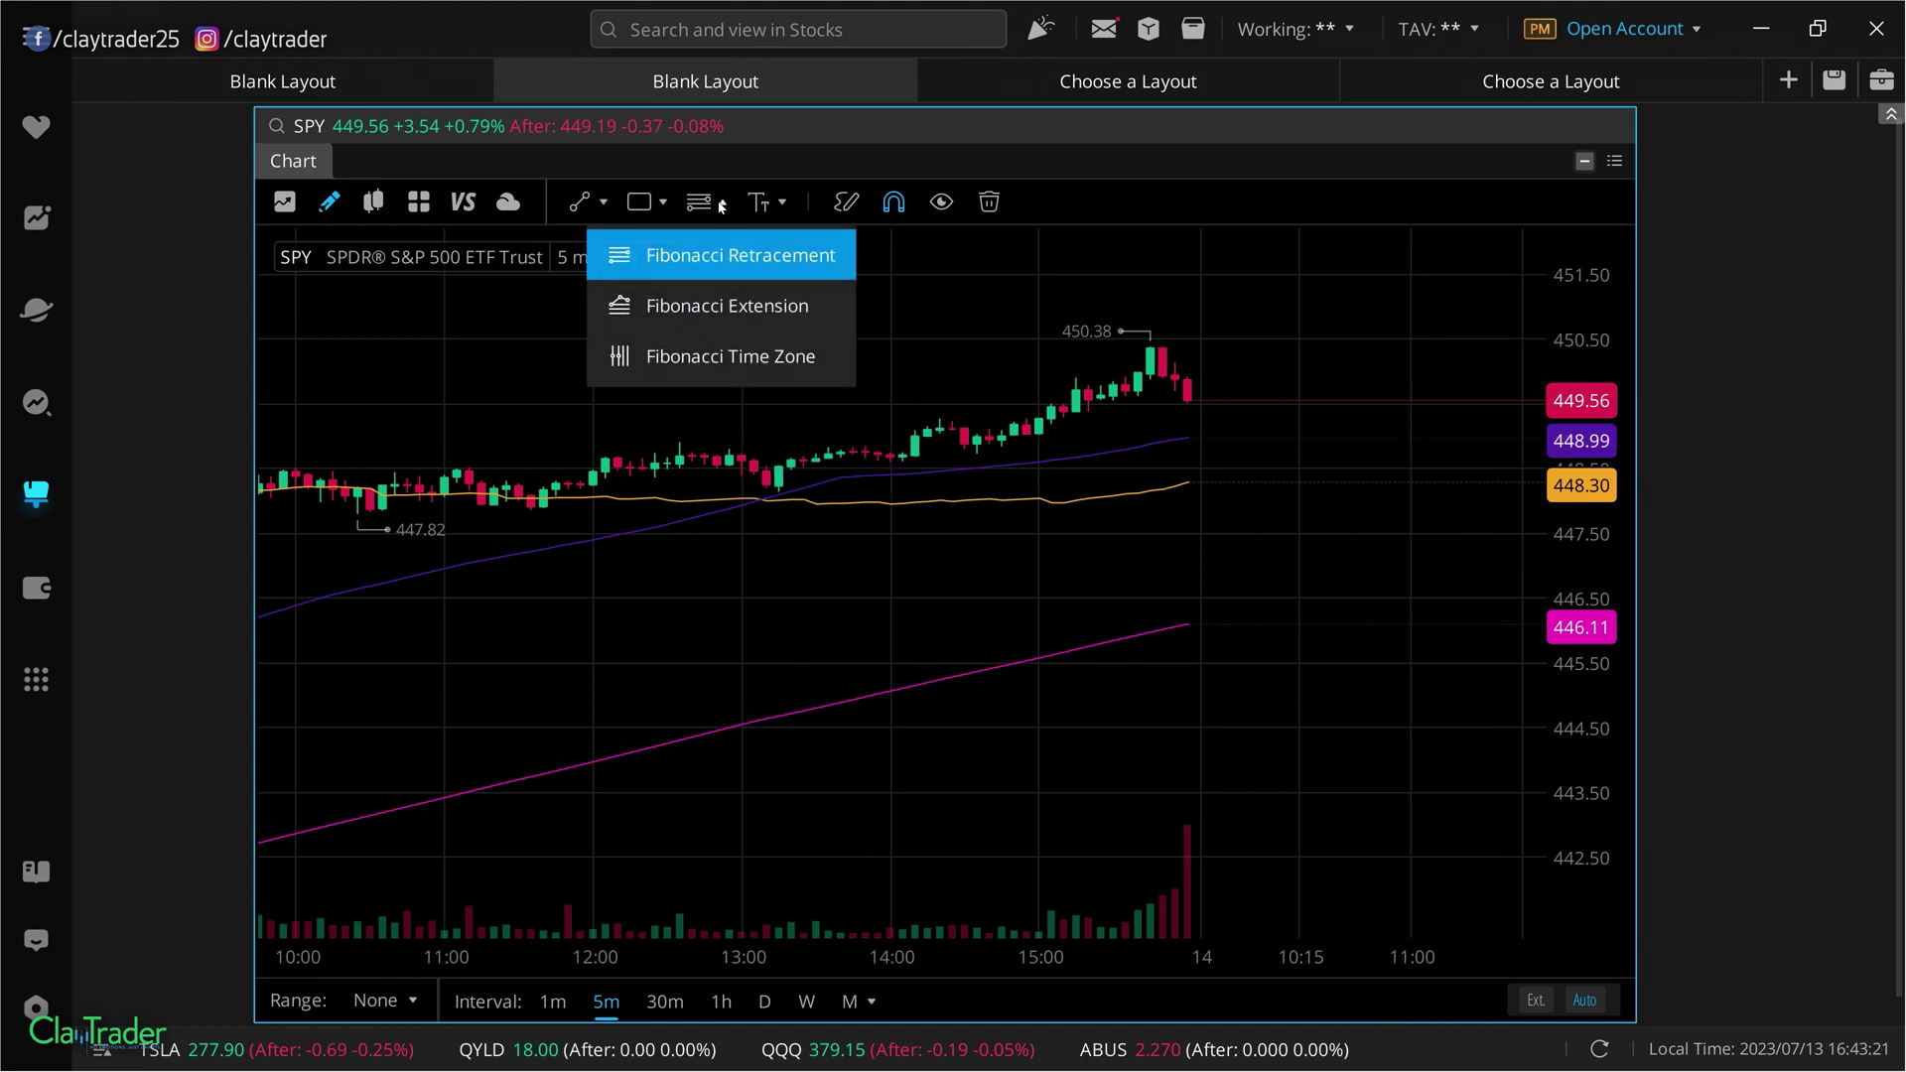
left_click(784, 205)
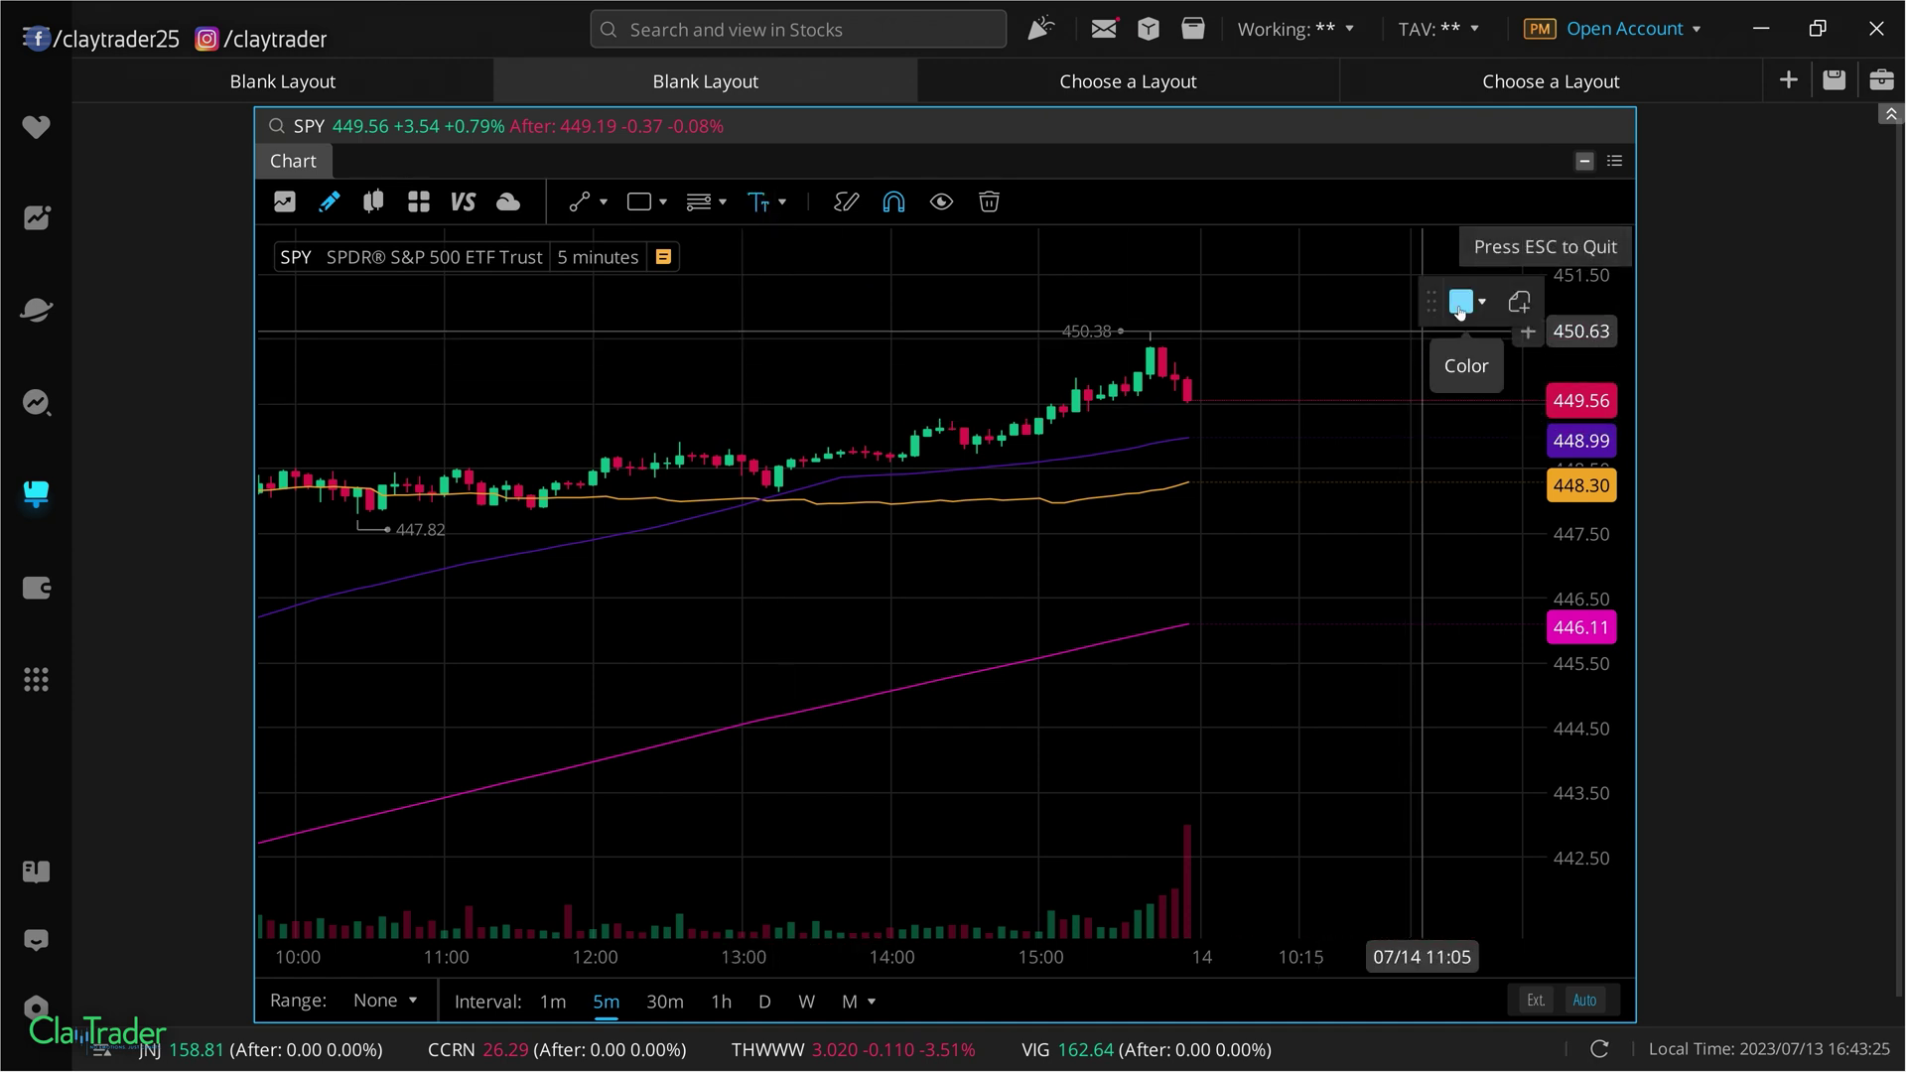
left_click(1199, 291)
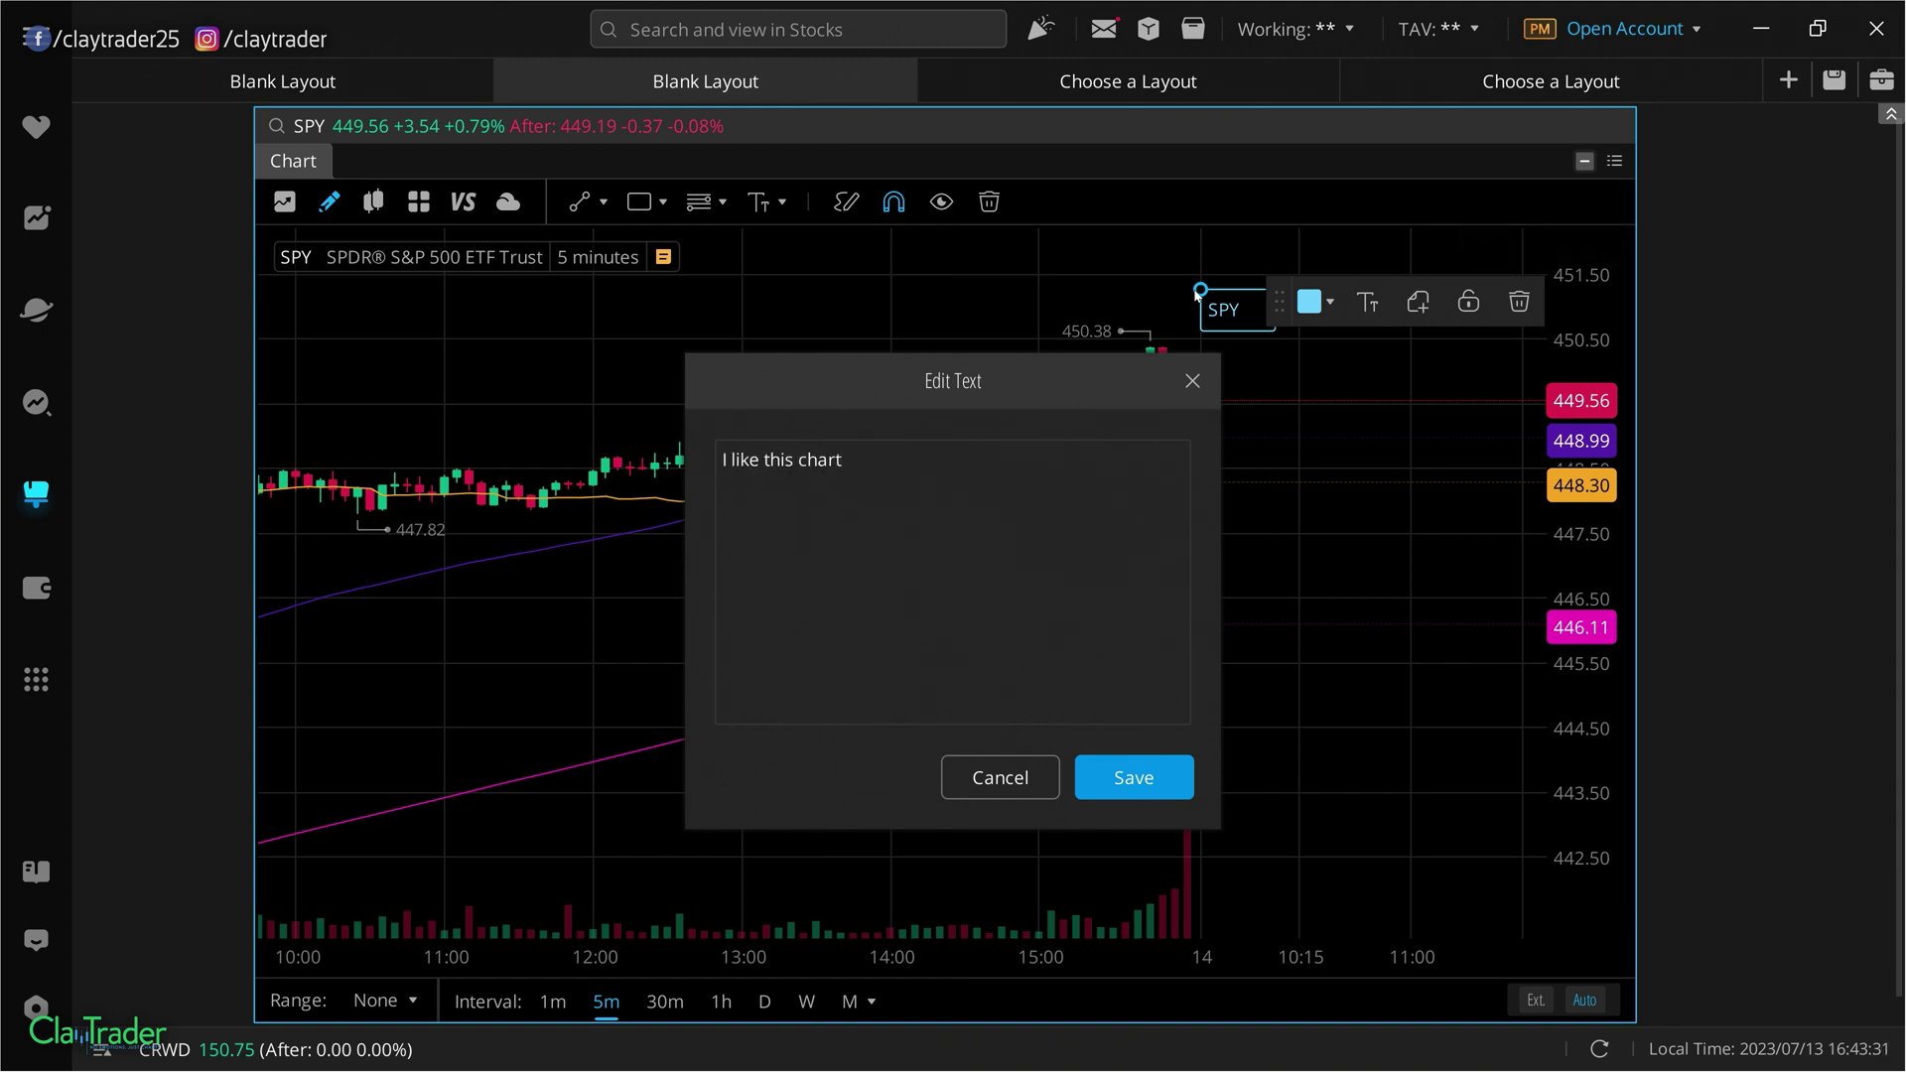
type("I like this chart")
left_click(1123, 778)
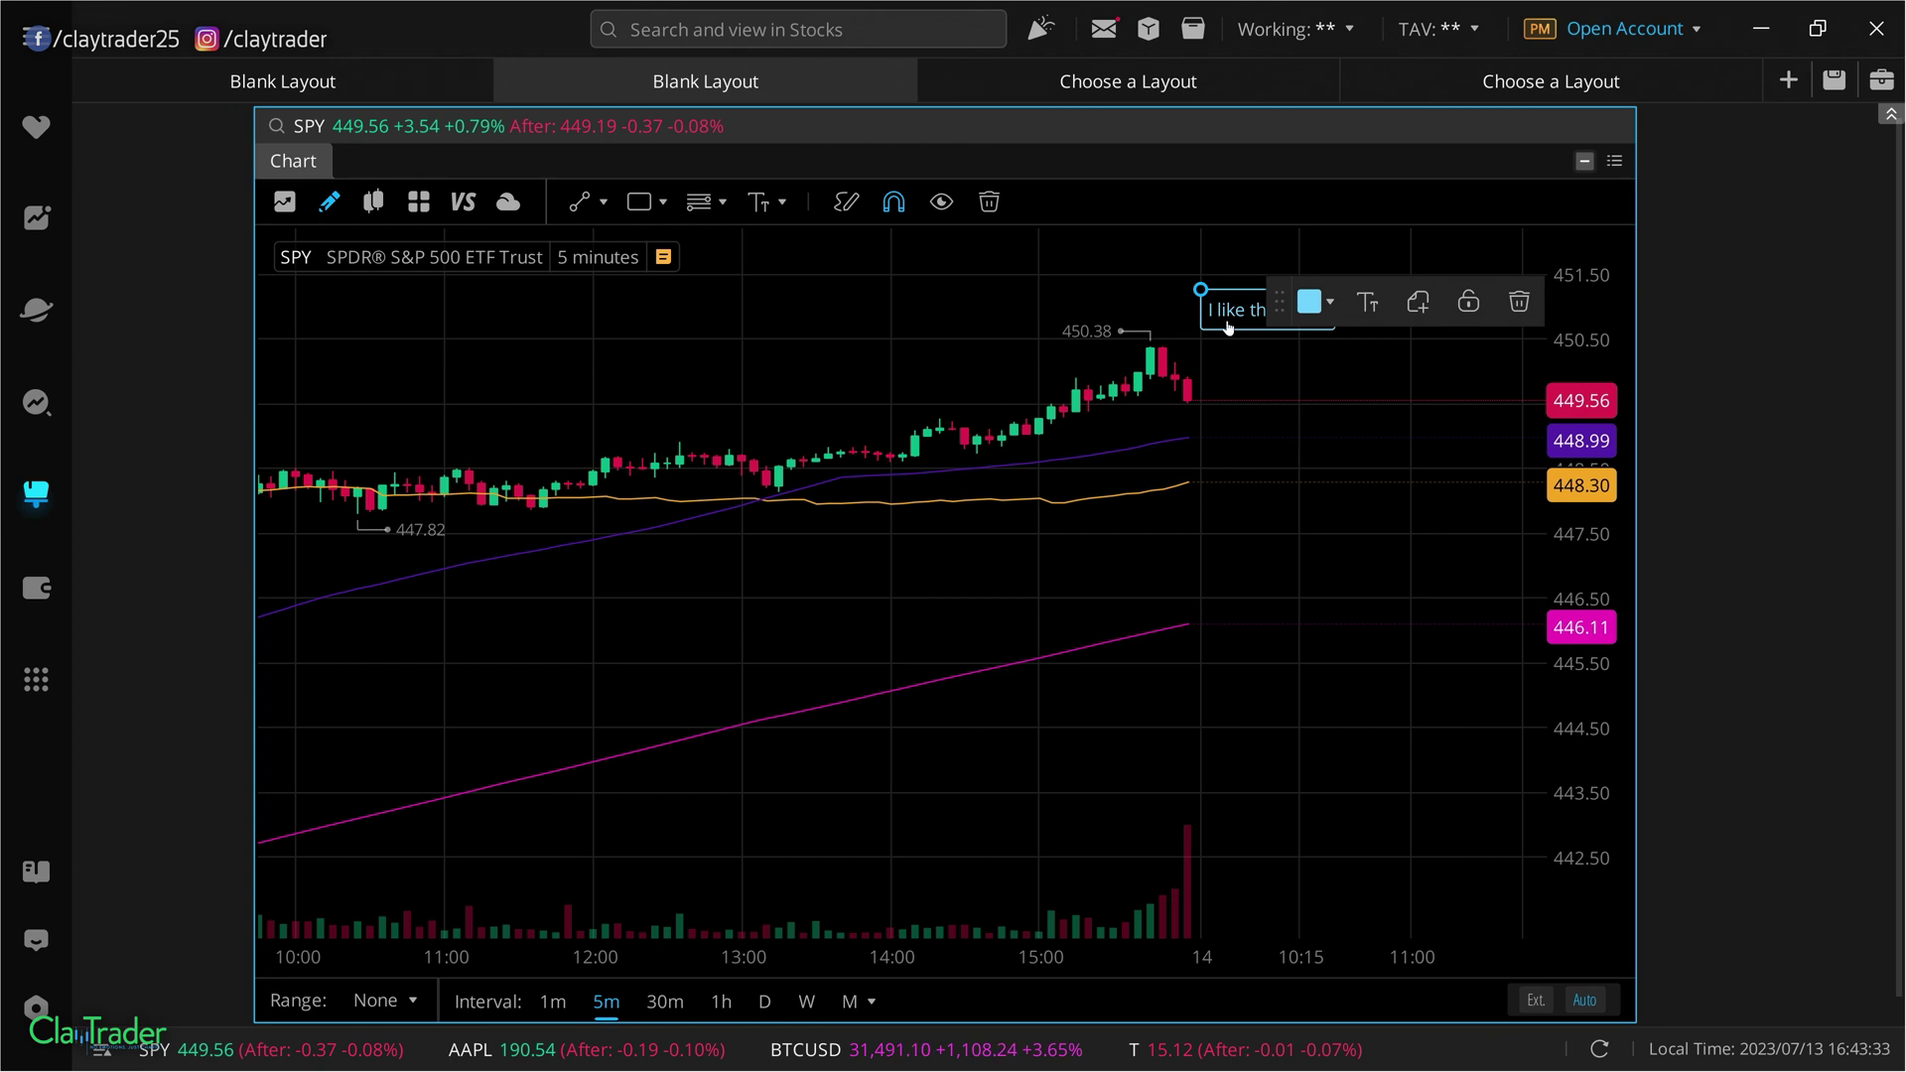
mouse_move(1209, 341)
left_mouse_down()
mouse_move(915, 357)
mouse_move(949, 341)
mouse_move(832, 378)
mouse_move(704, 457)
mouse_move(811, 544)
mouse_move(1150, 460)
mouse_move(1241, 360)
left_mouse_up()
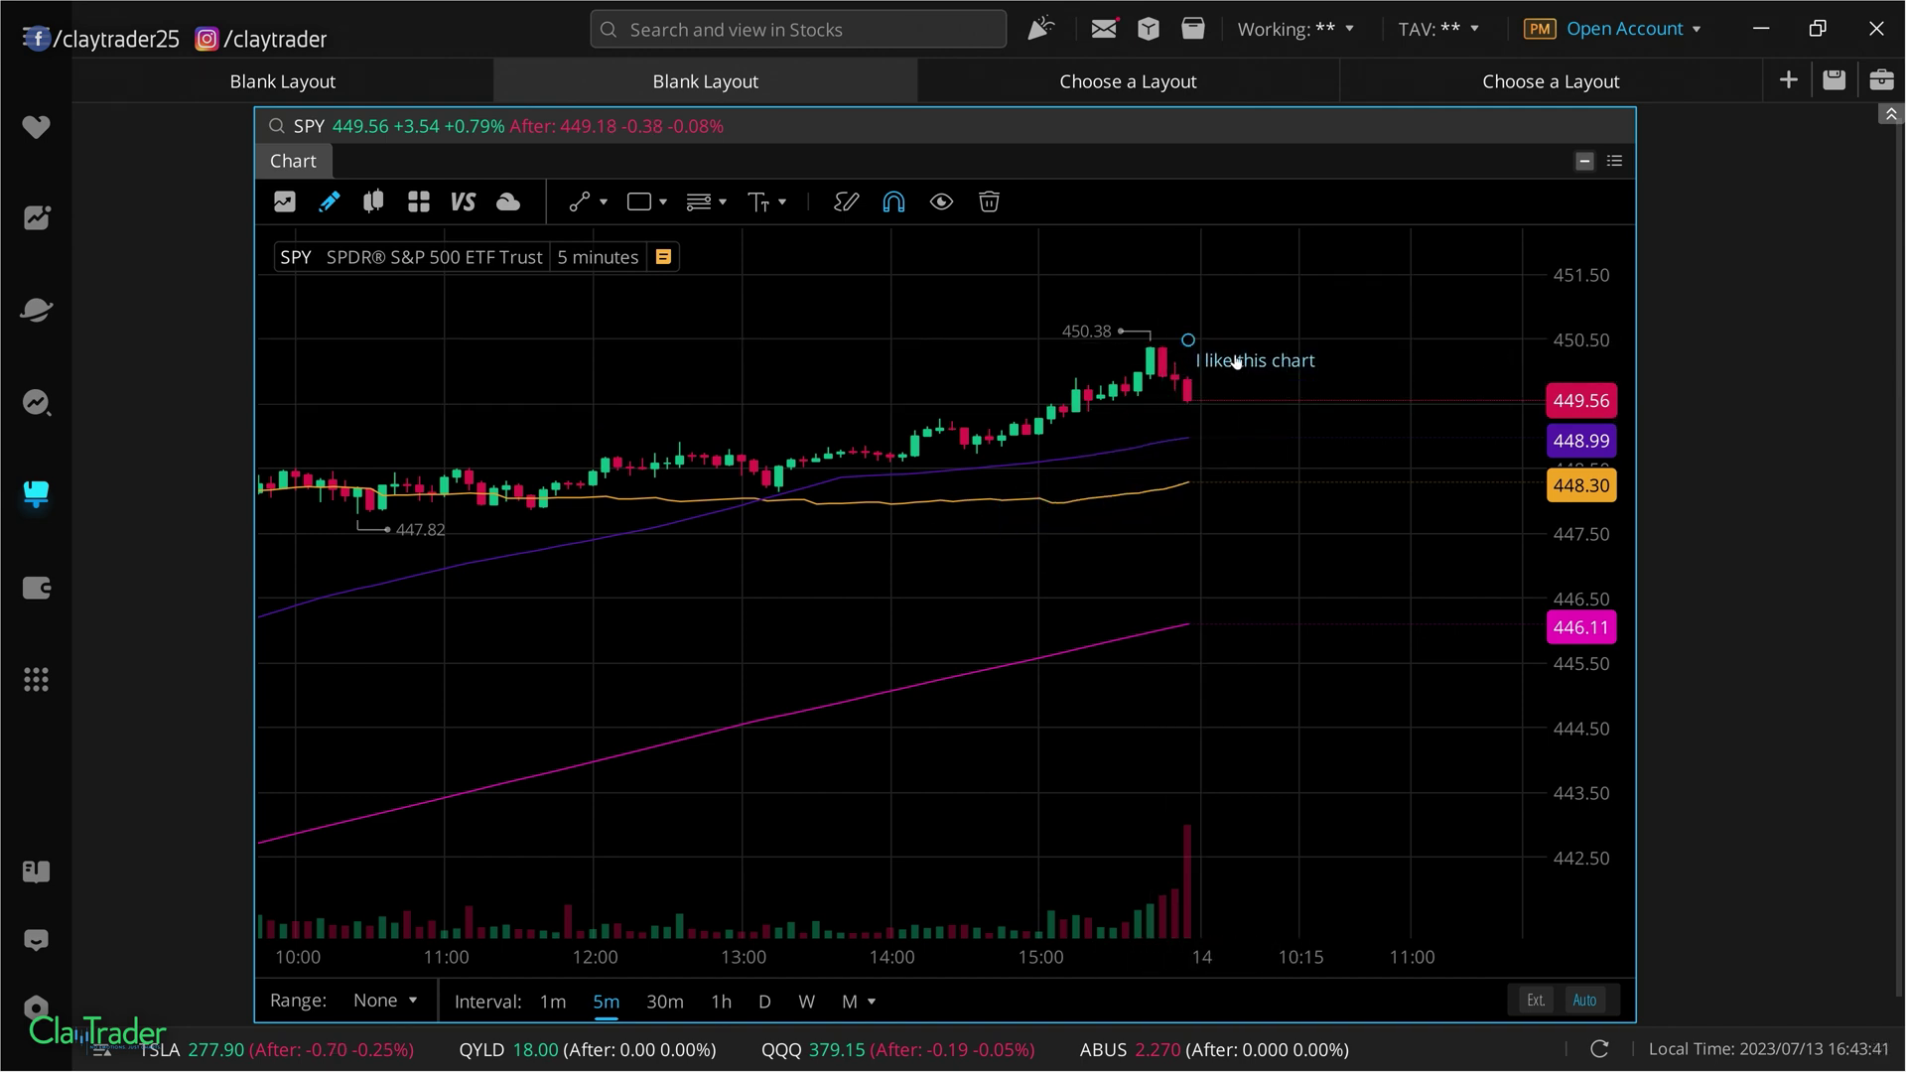
left_click(1236, 363)
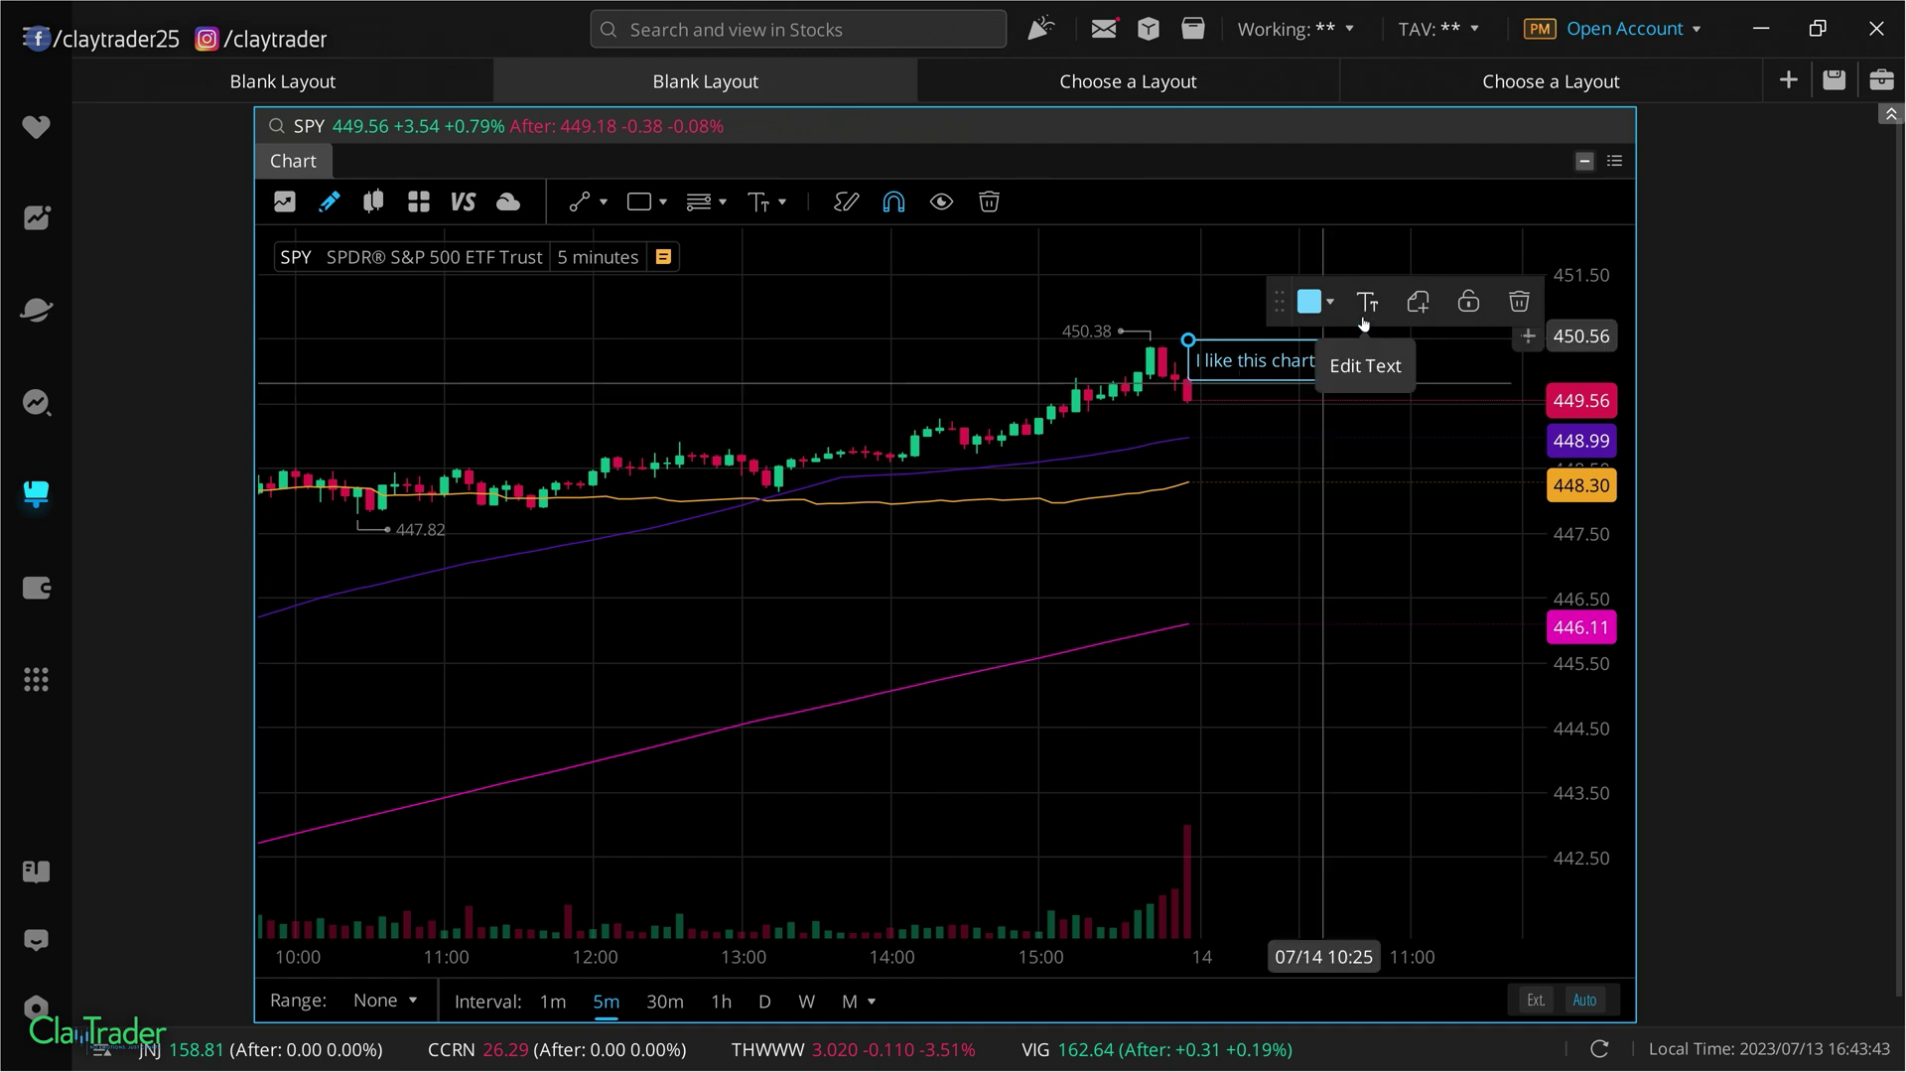
left_click(1506, 306)
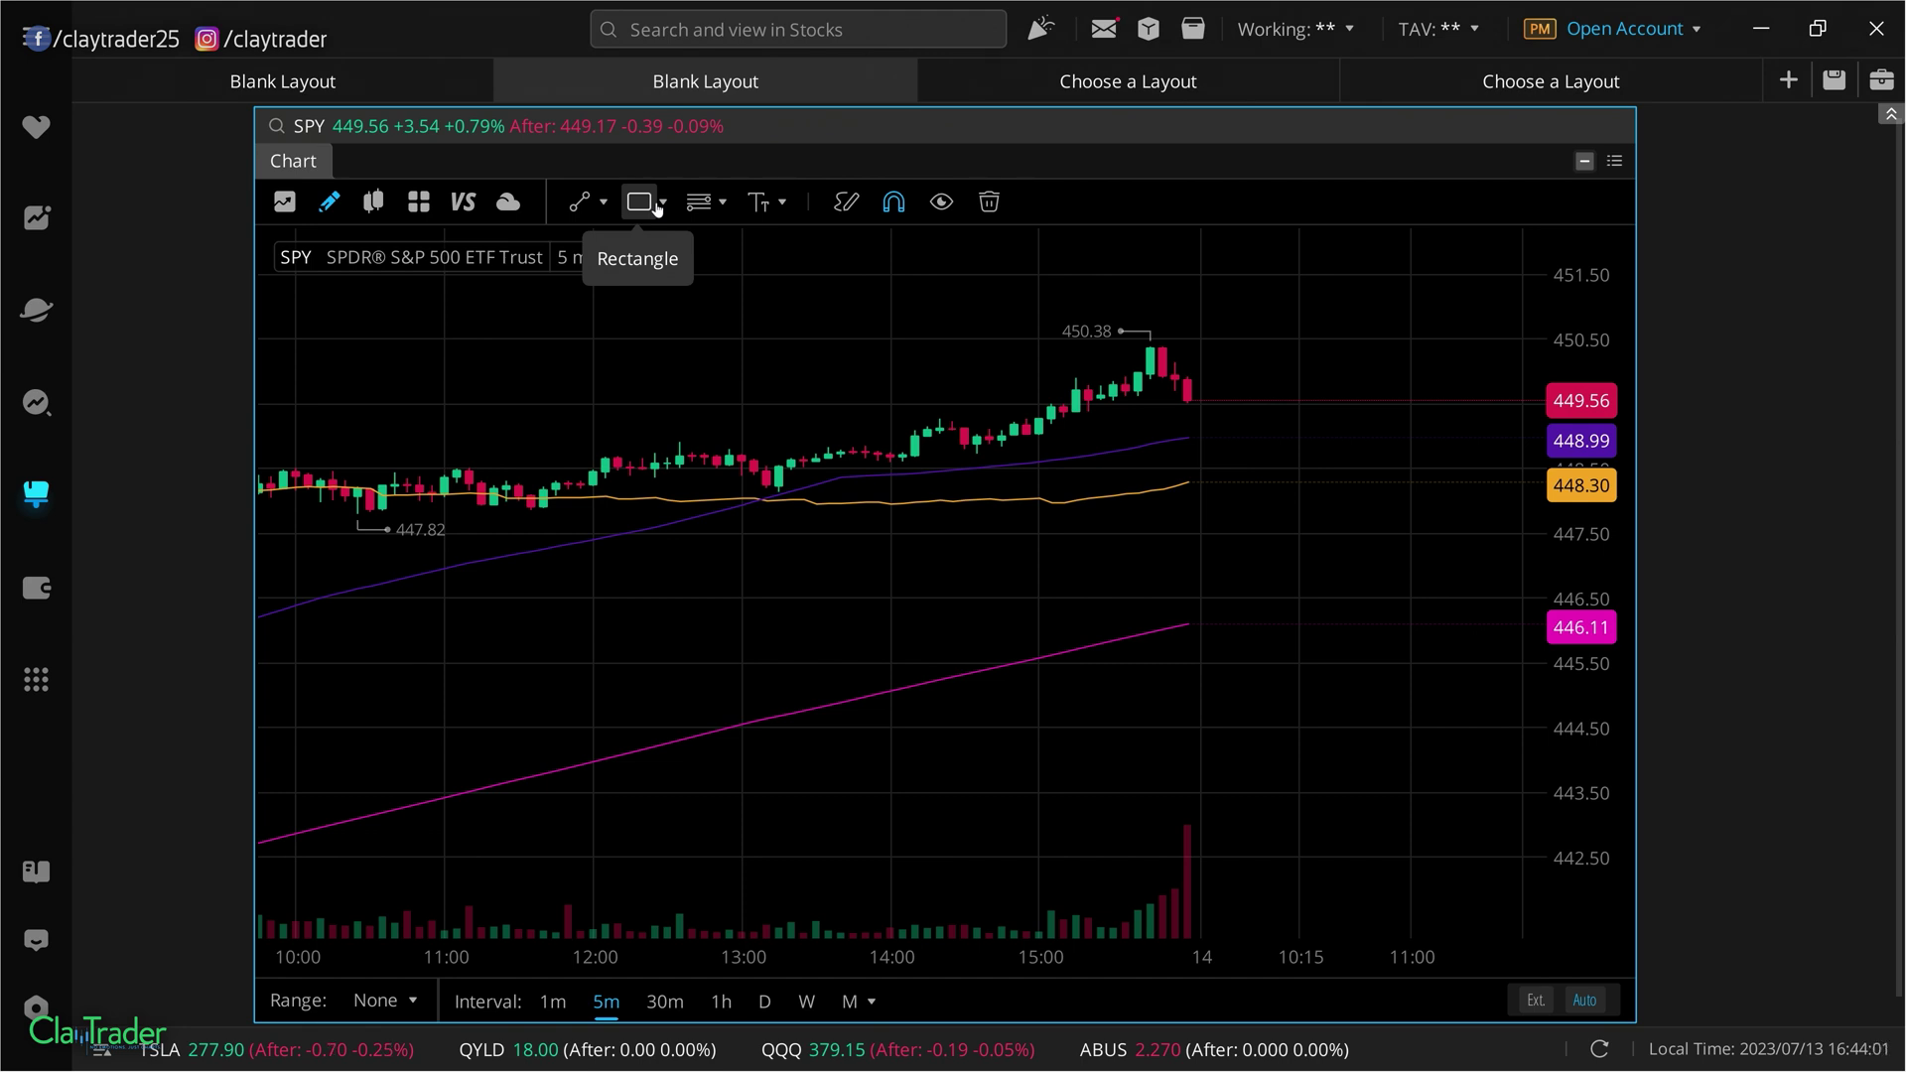
- Load Apple Inc (AAPL) into the chart in place of SPY
left_click(311, 126)
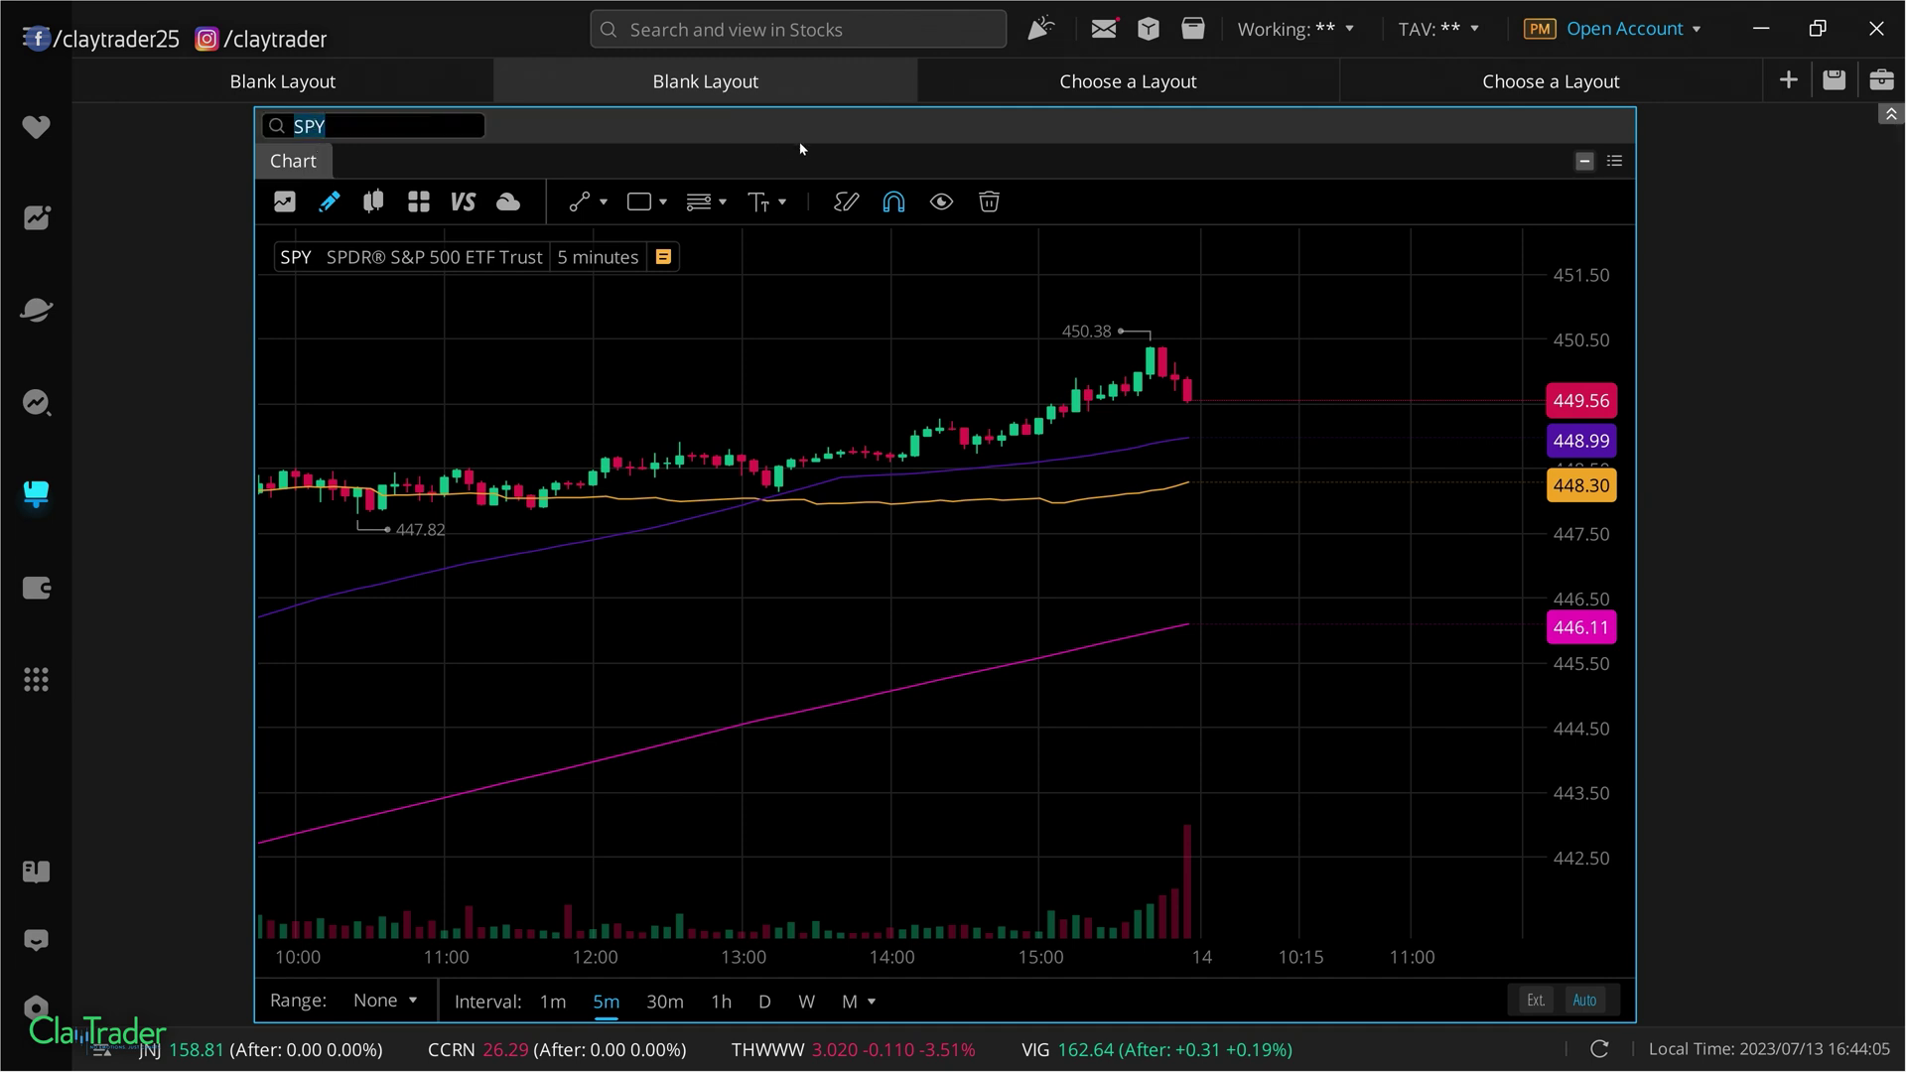
type("aapl")
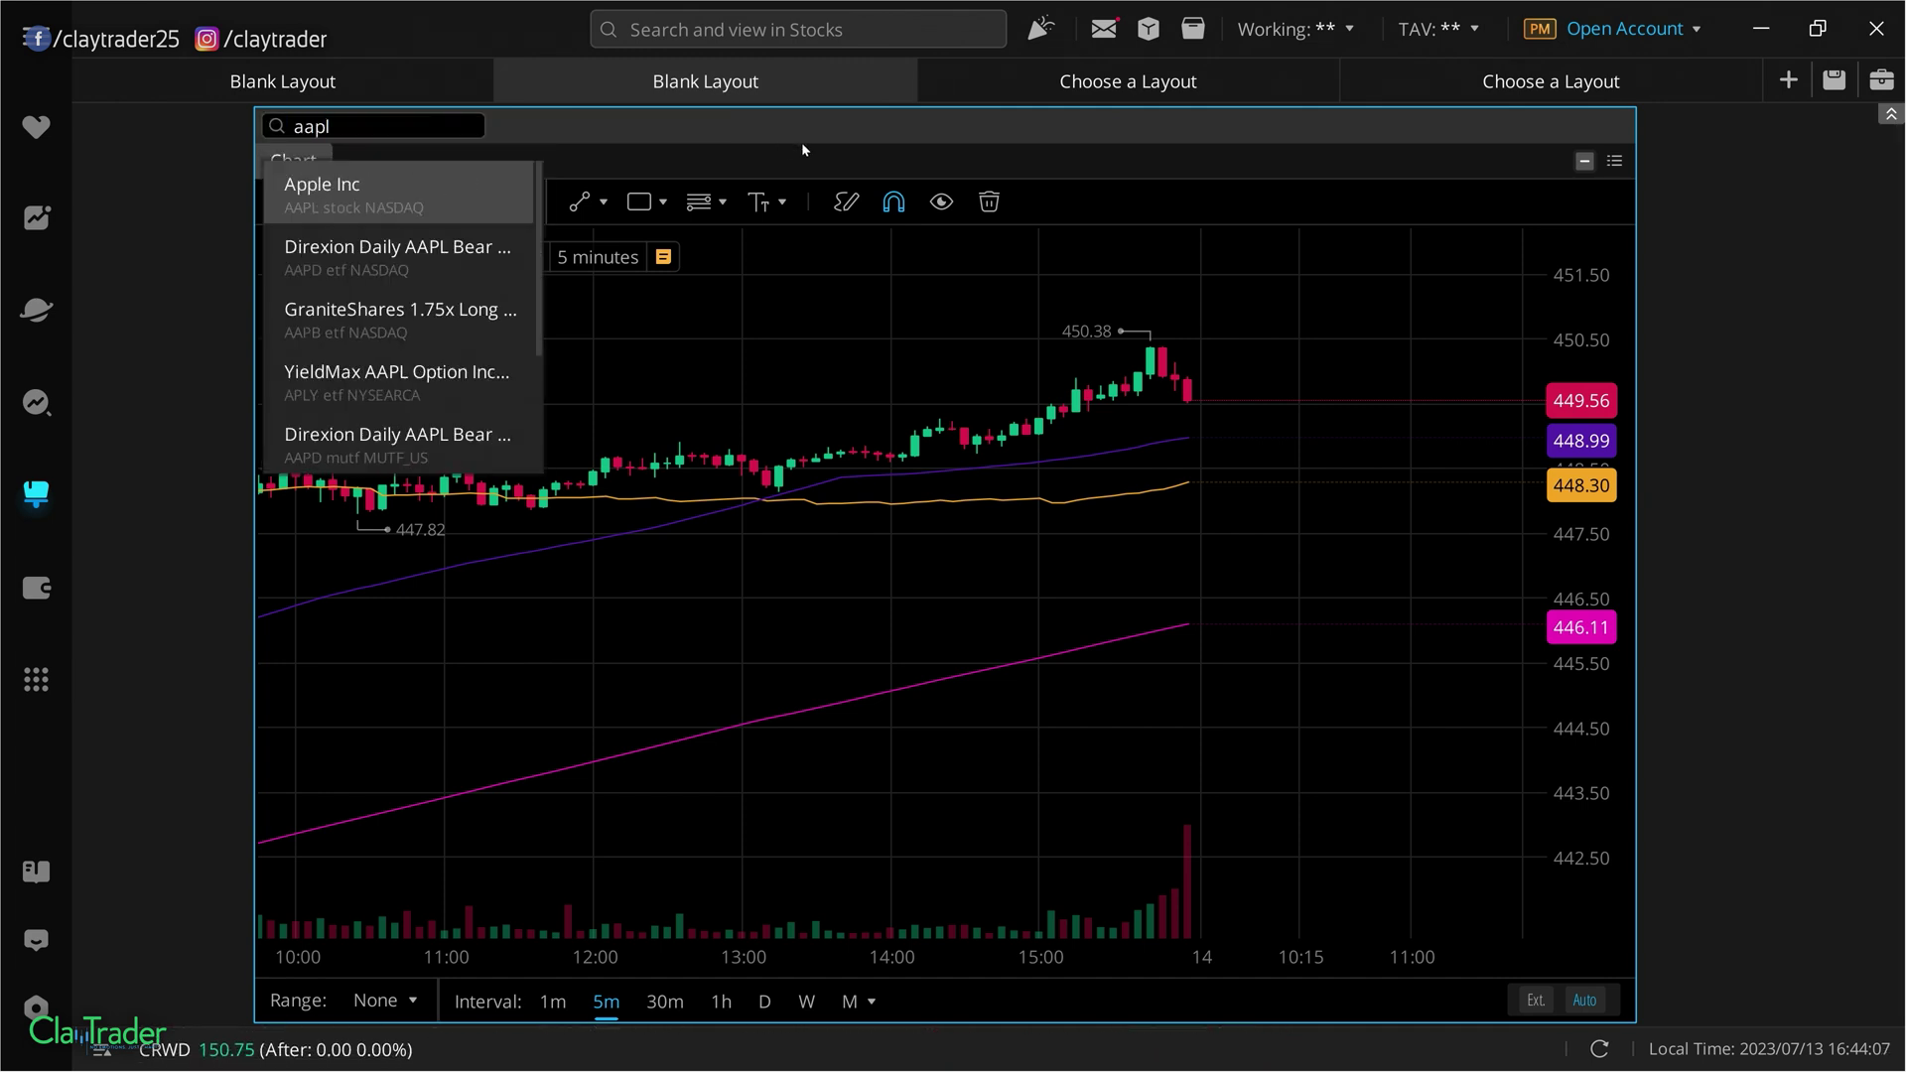
left_click(333, 199)
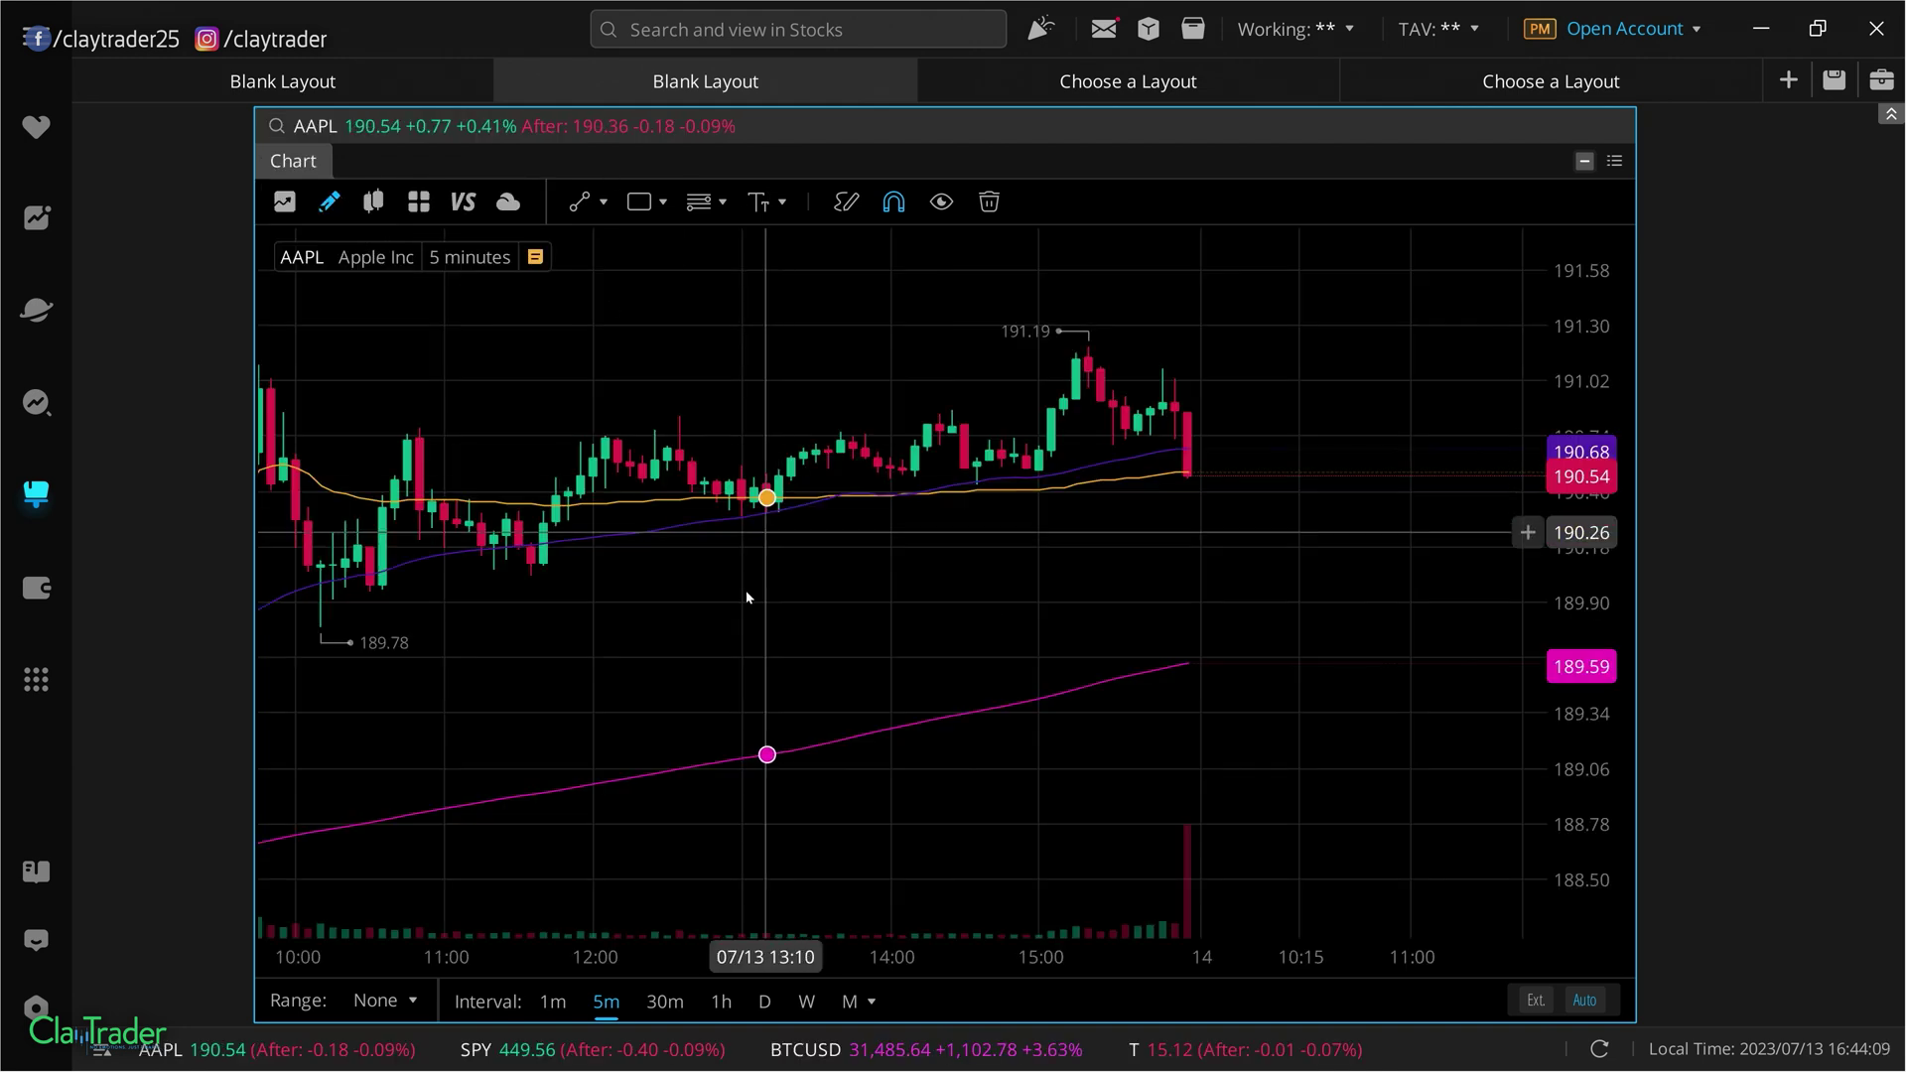
scroll(774, 516, "left", 2)
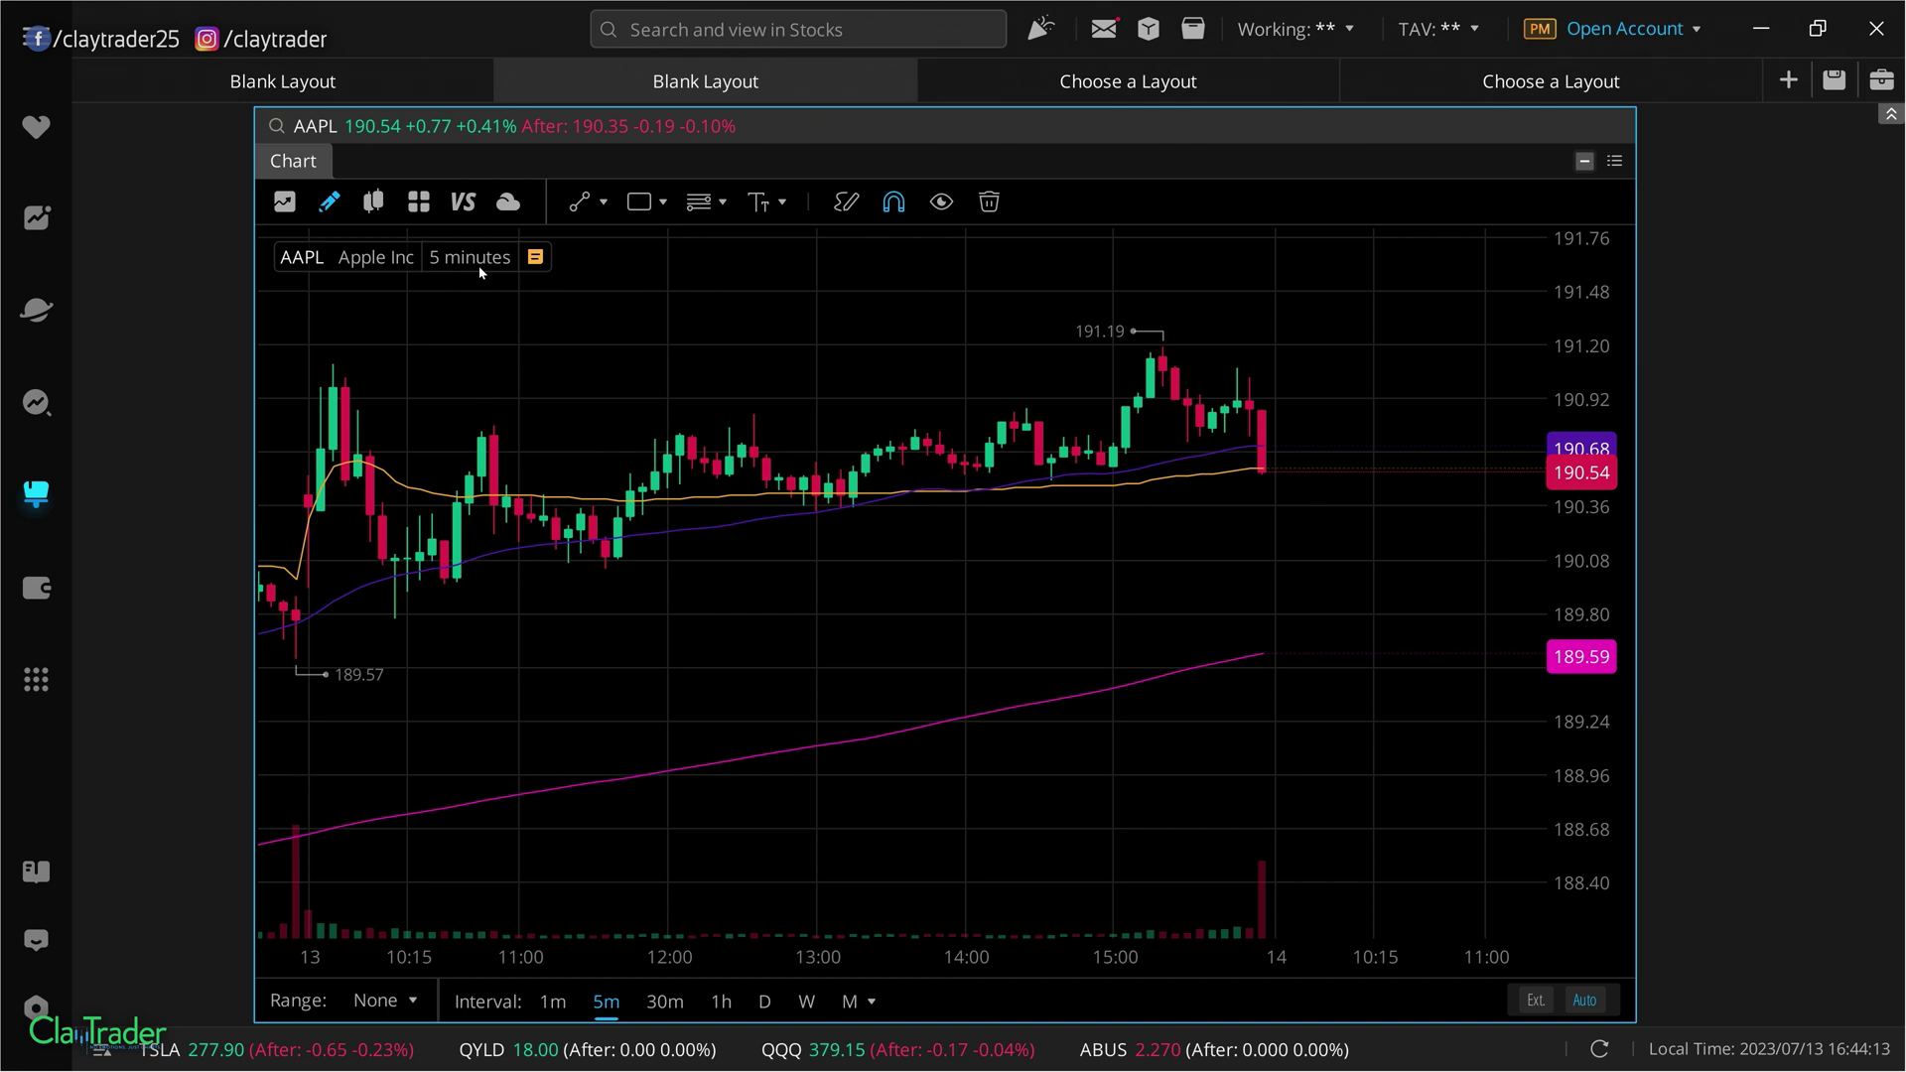
- Put the AAPL chart on 30-minute candles and pan back to show earlier bars
left_click(764, 1003)
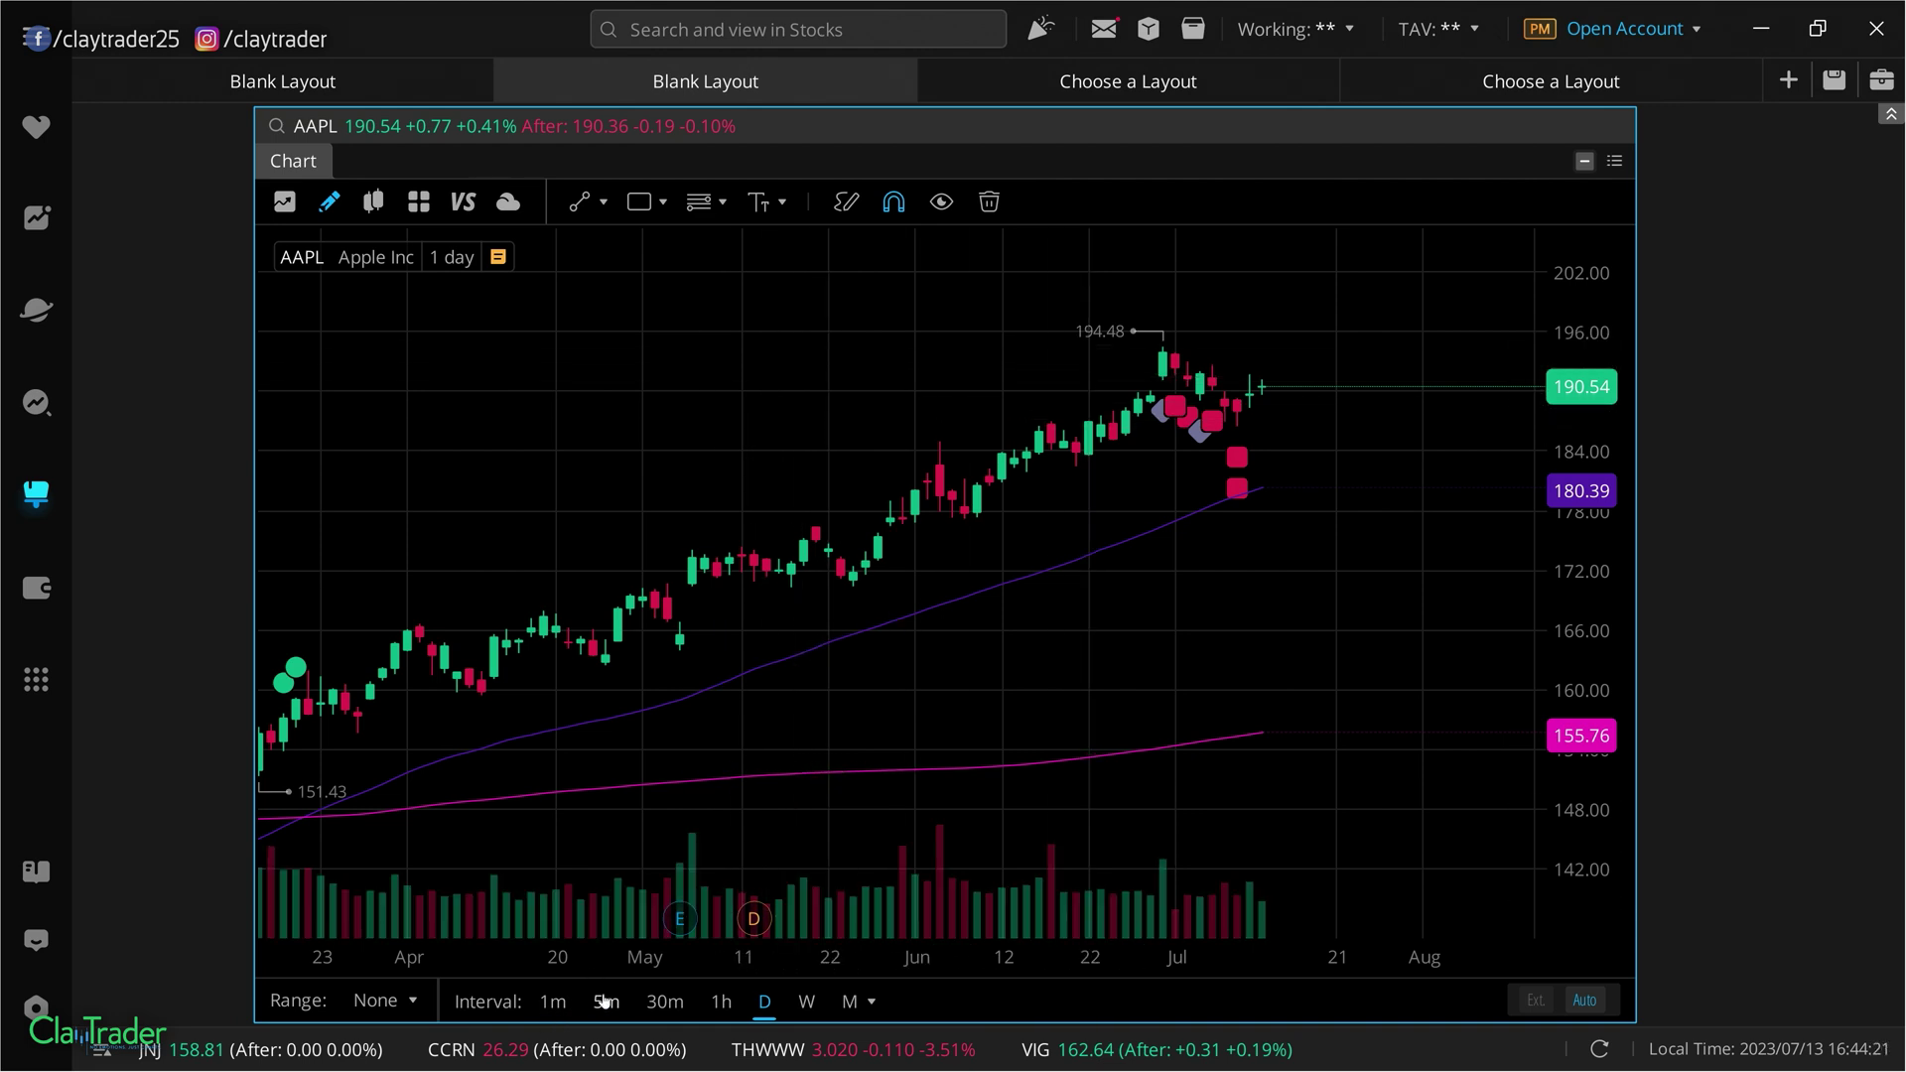
left_click(665, 1000)
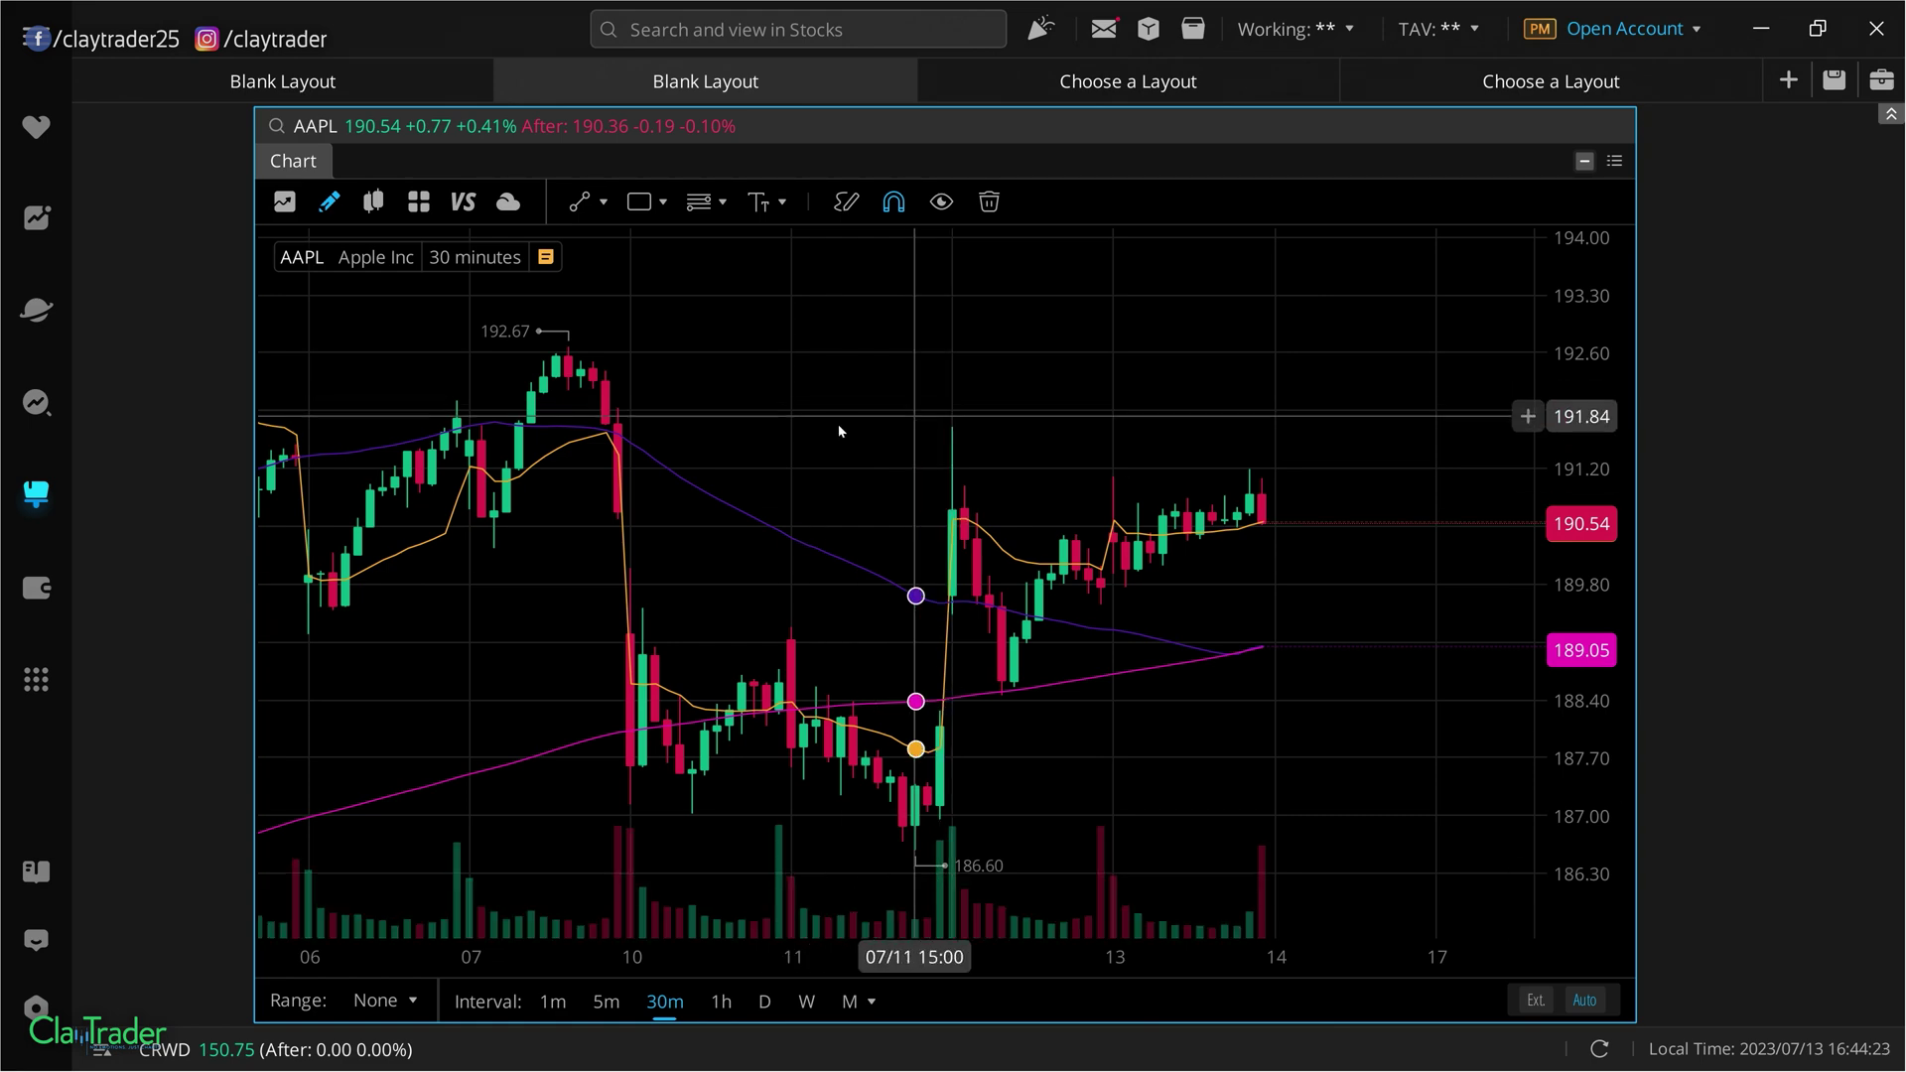
left_click_drag(839, 430, 908, 397)
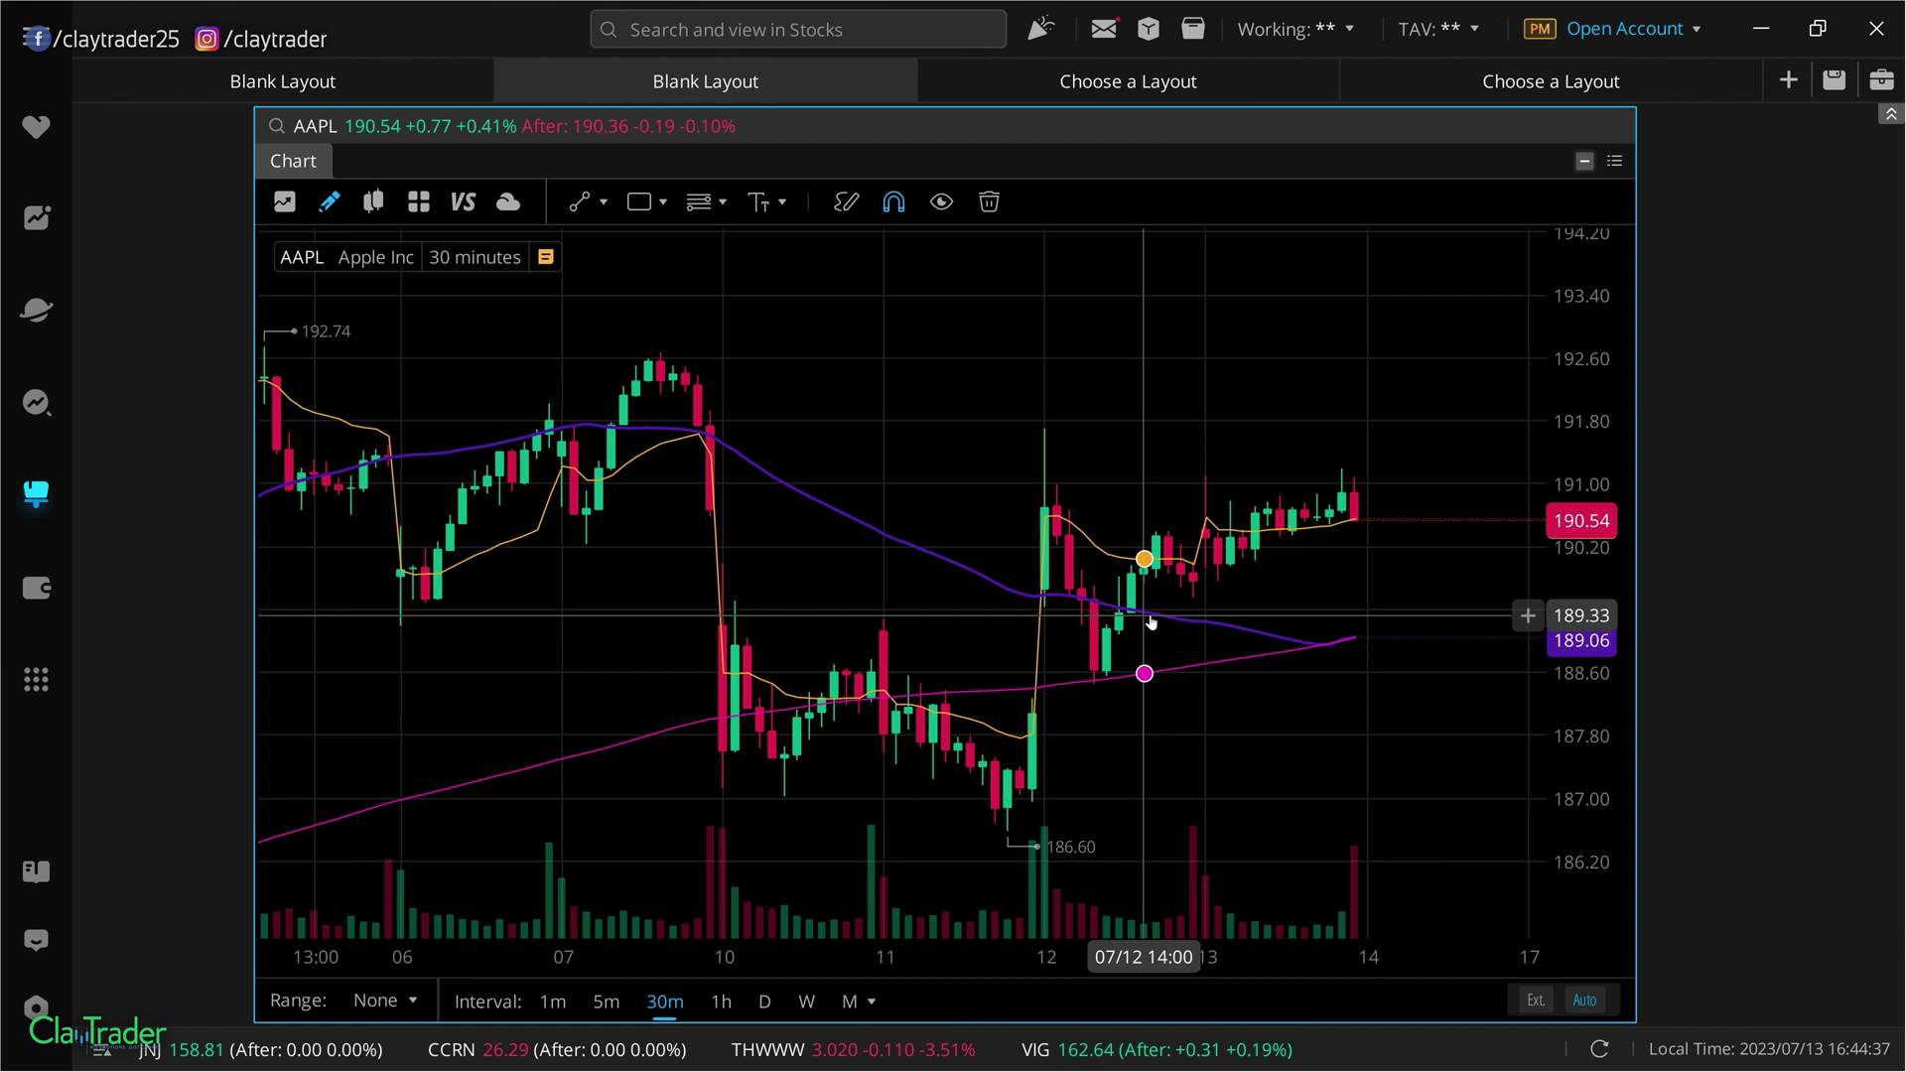
right_click(1093, 545)
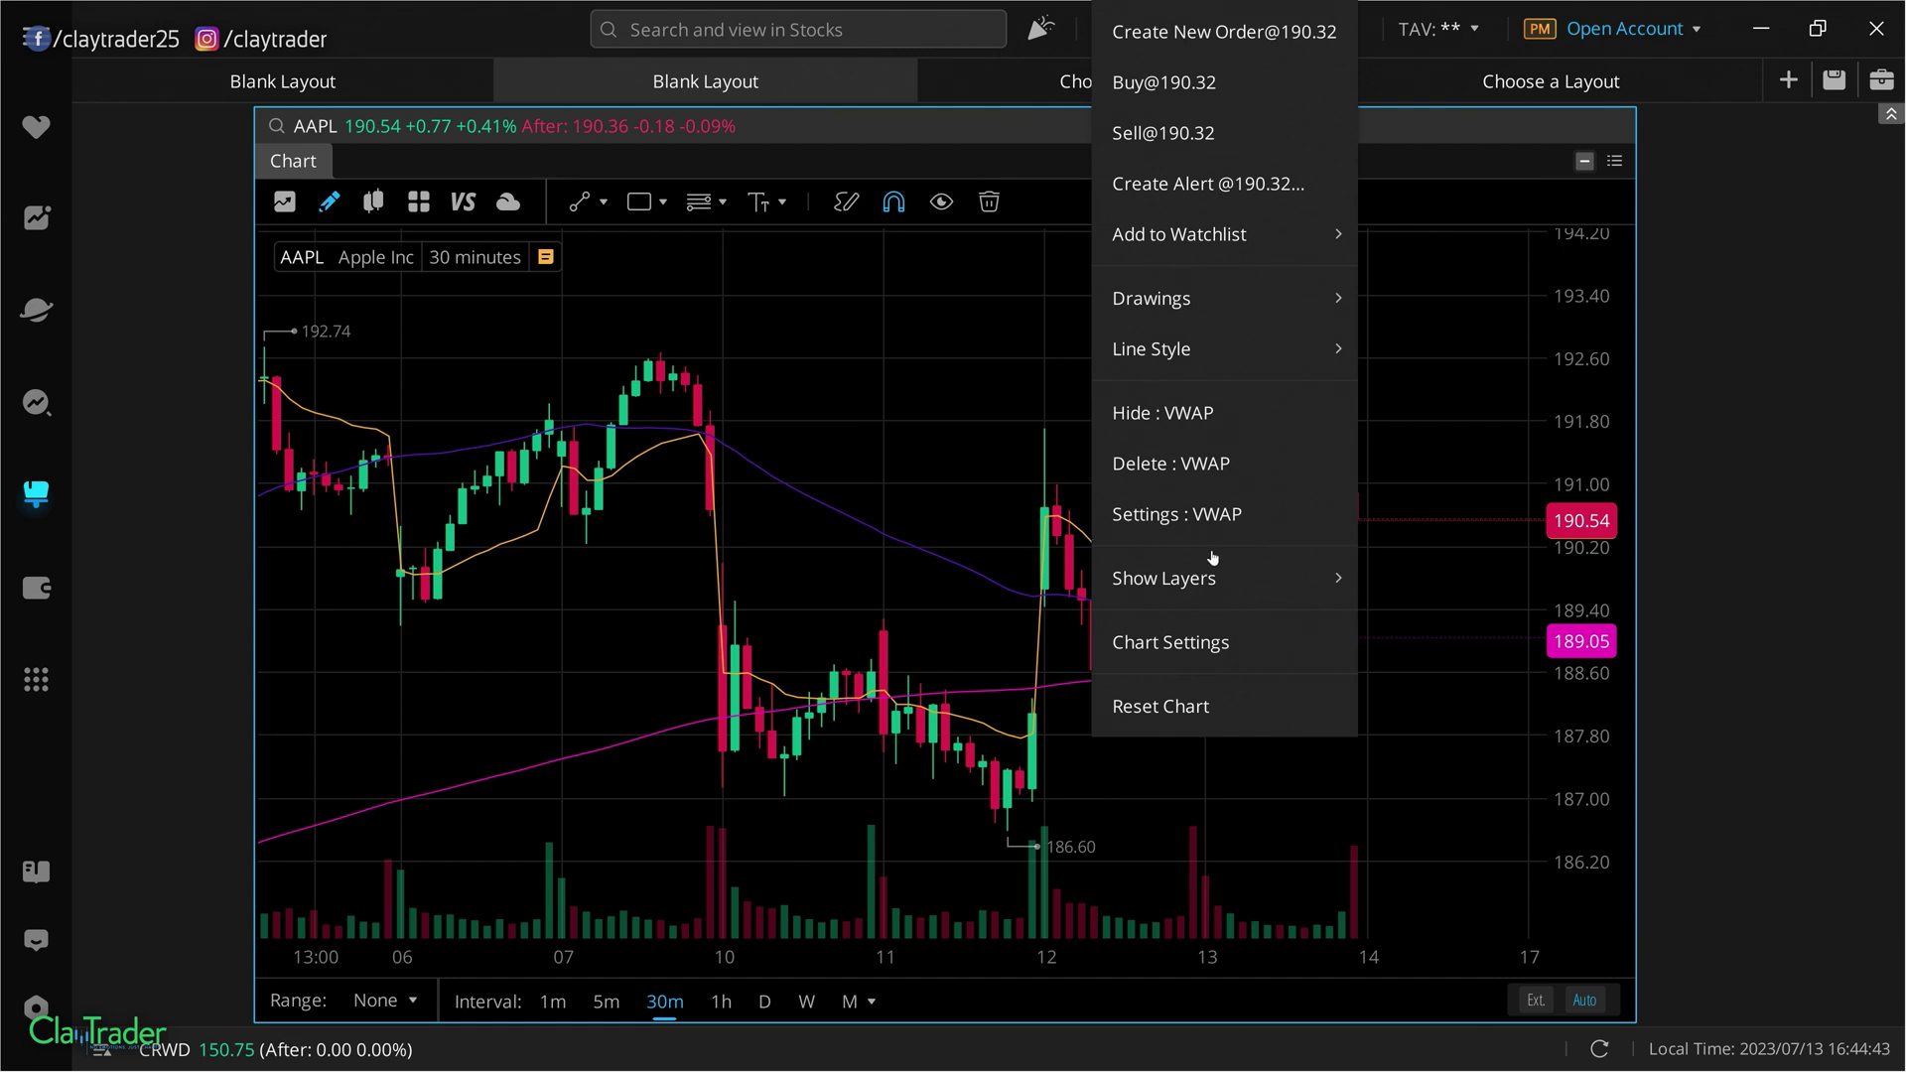
- Delete the VWAP line so only the purple MA50 and pink MA200 remain
left_click(1181, 466)
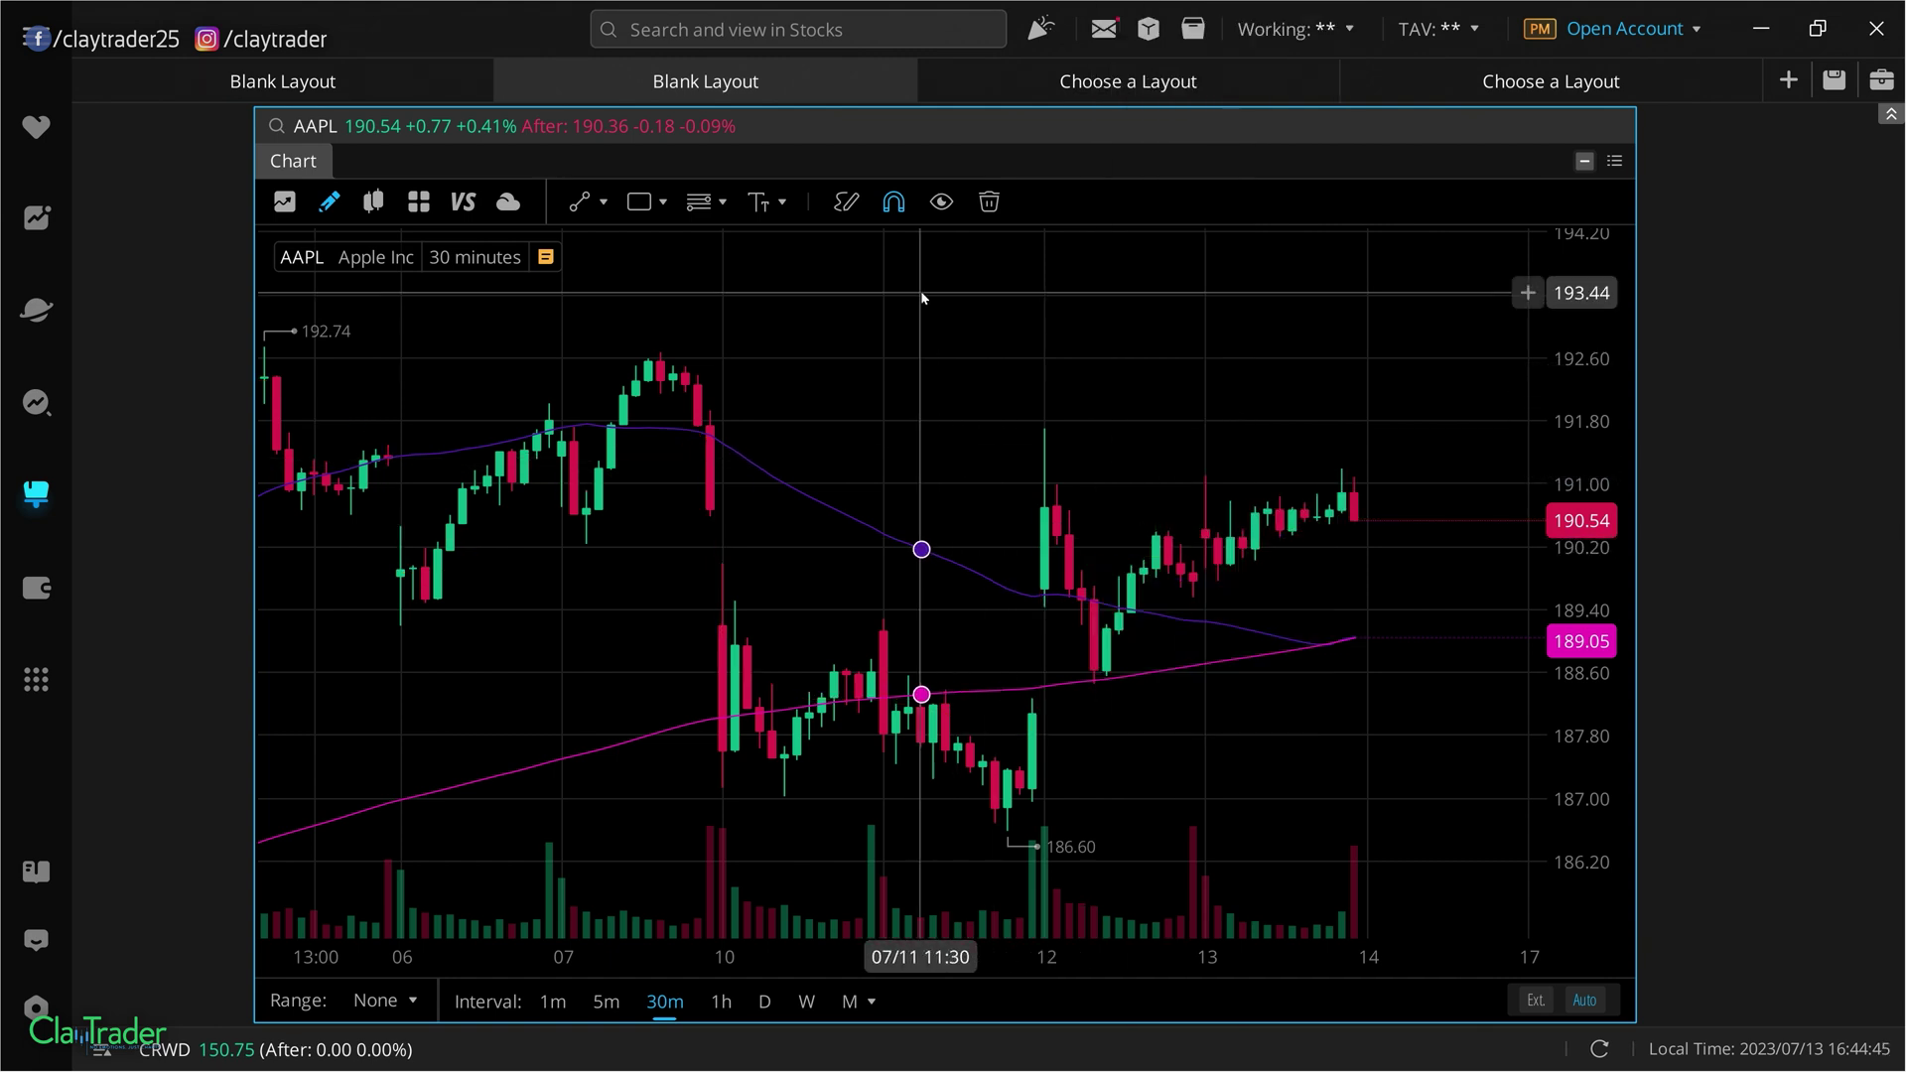